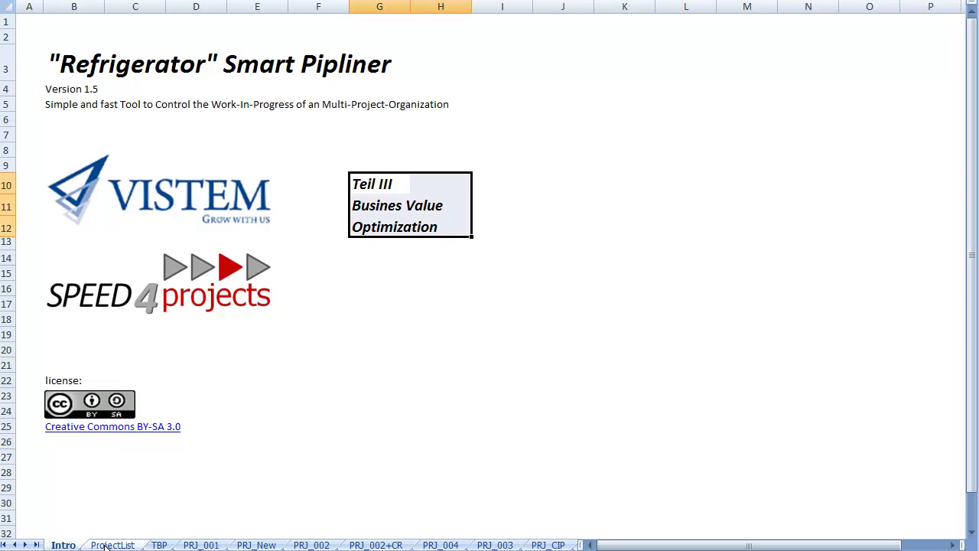
# - Open the ProjectList sheet and go through its column headers from Effort PM to ROI CM/Invest
pyautogui.click(111, 545)
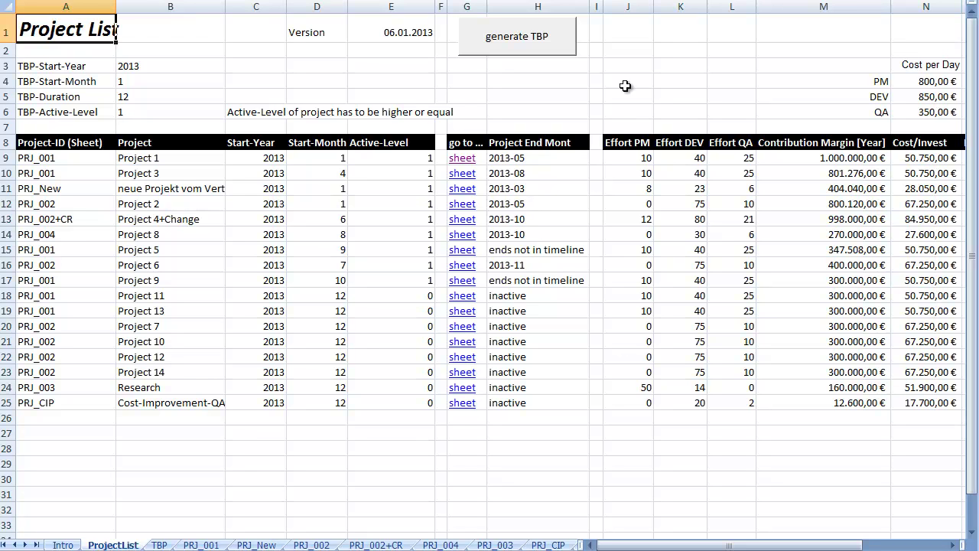
pyautogui.click(626, 144)
pyautogui.press('Right')
pyautogui.press('Right')
pyautogui.press('Right')
pyautogui.press('Right')
pyautogui.press('Right')
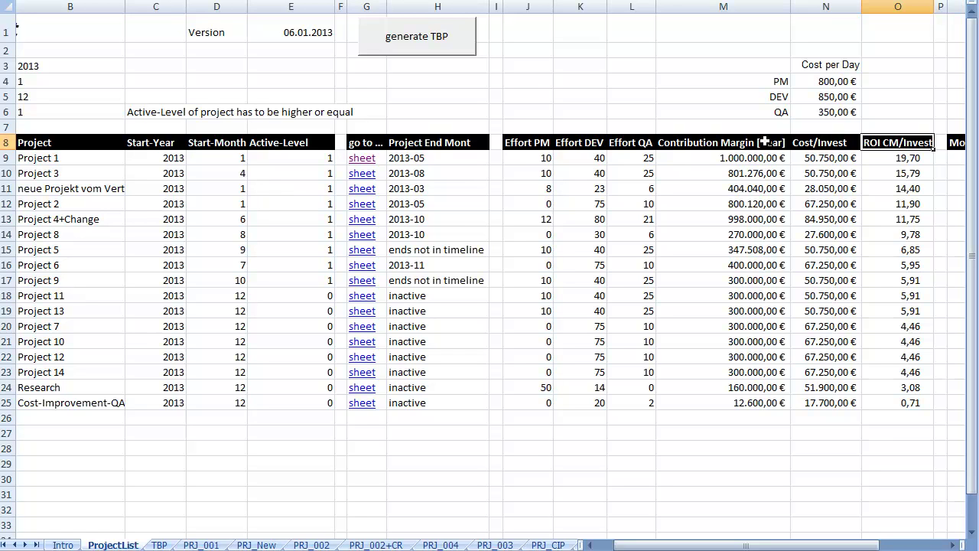
# - Check Project 1's PM, DEV and QA efforts against its PRJ_001 project sheet and return to the ProjectList sheet
pyautogui.press('Left')
pyautogui.press('Left')
pyautogui.press('Left')
pyautogui.press('Left')
pyautogui.press('Left')
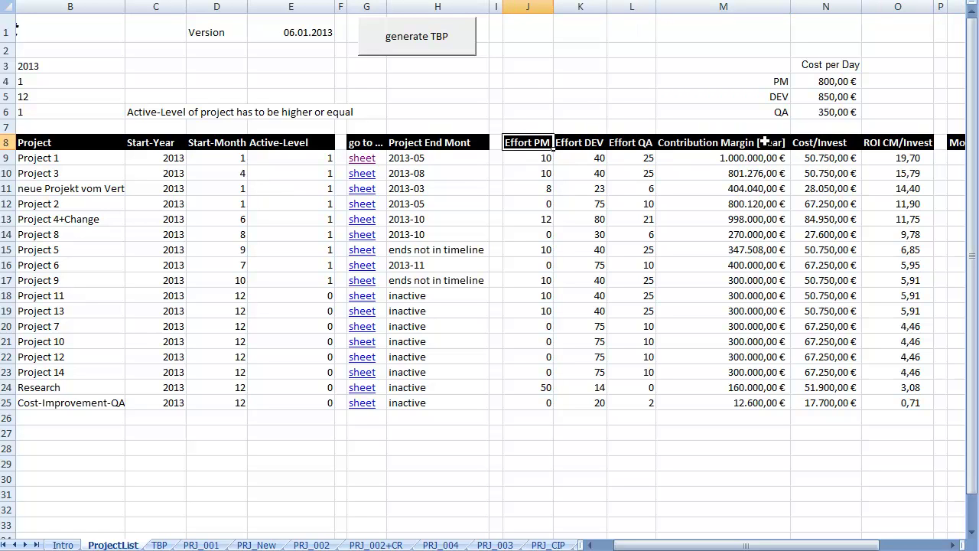
pyautogui.press('Down')
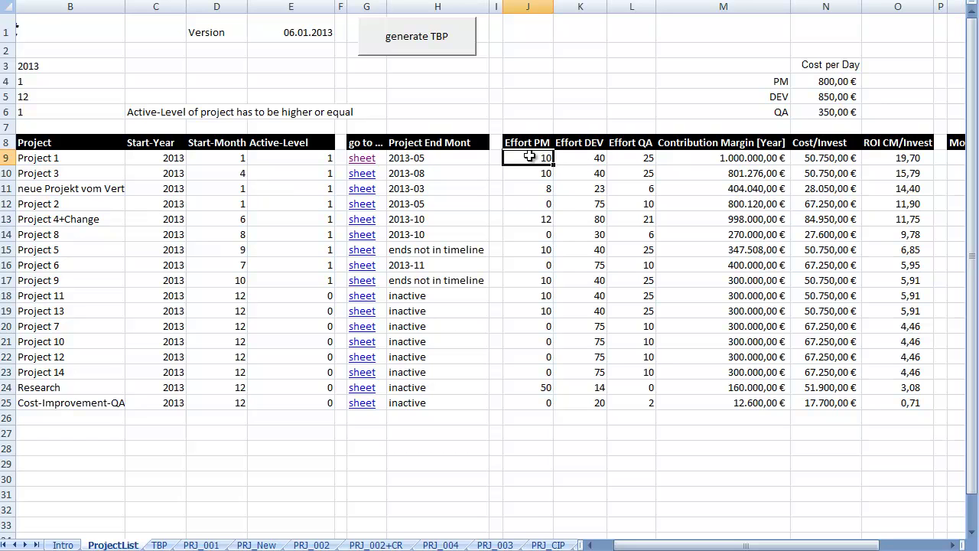
pyautogui.click(363, 159)
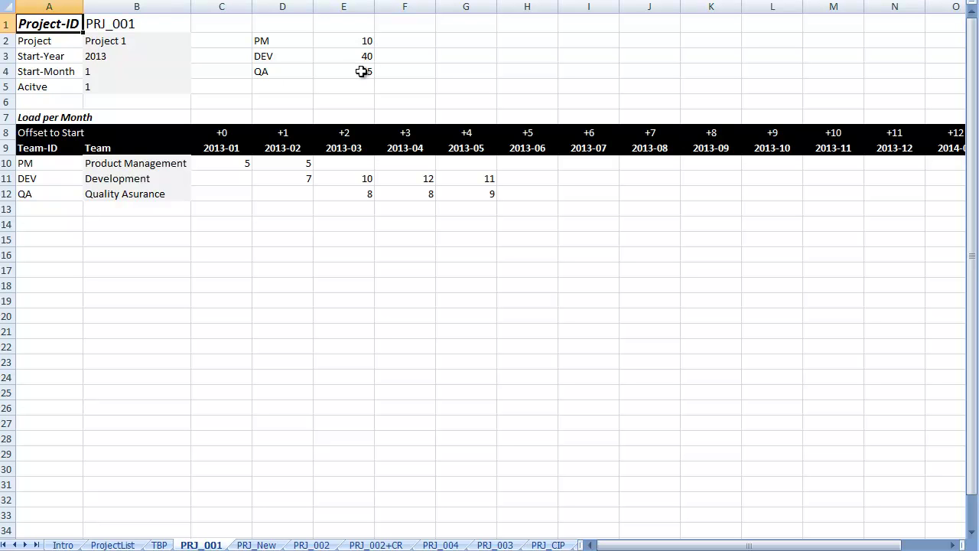
pyautogui.click(116, 544)
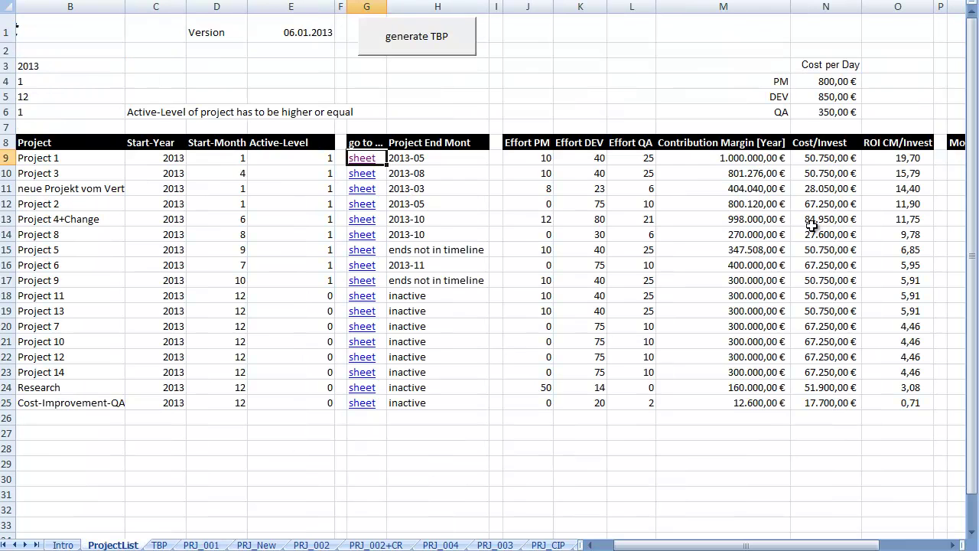
# - Examine Project 1's Cost/Invest value together with the cost per day for PM, DEV and QA
pyautogui.click(824, 157)
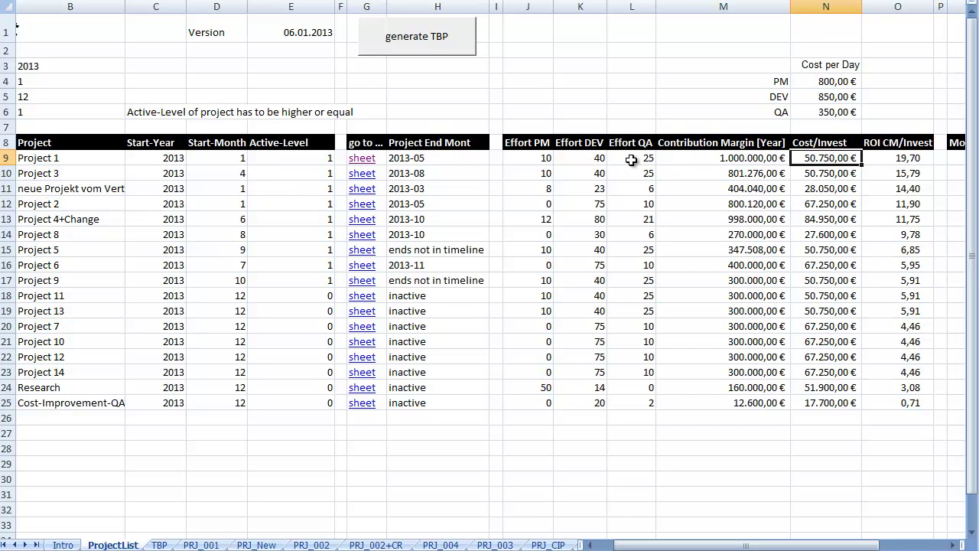
pyautogui.click(830, 85)
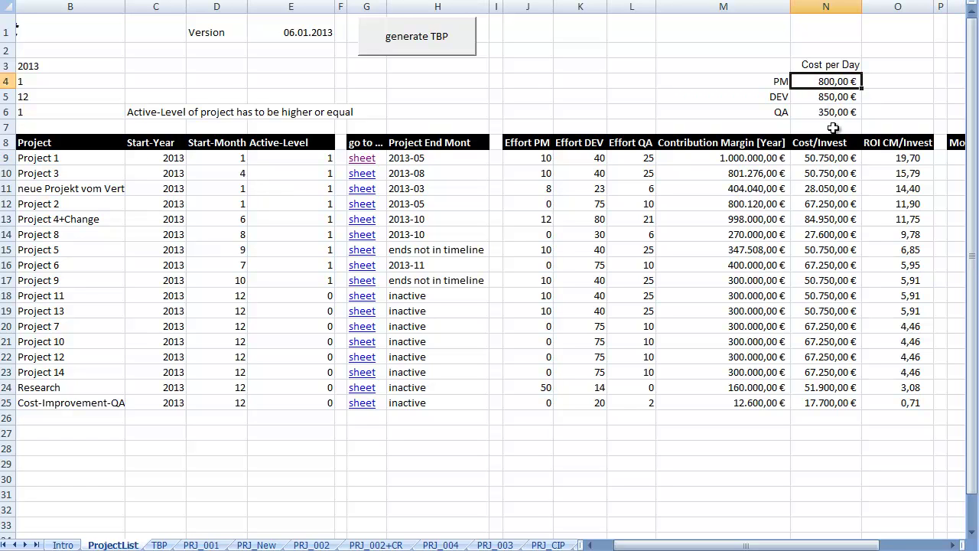
pyautogui.press('Down')
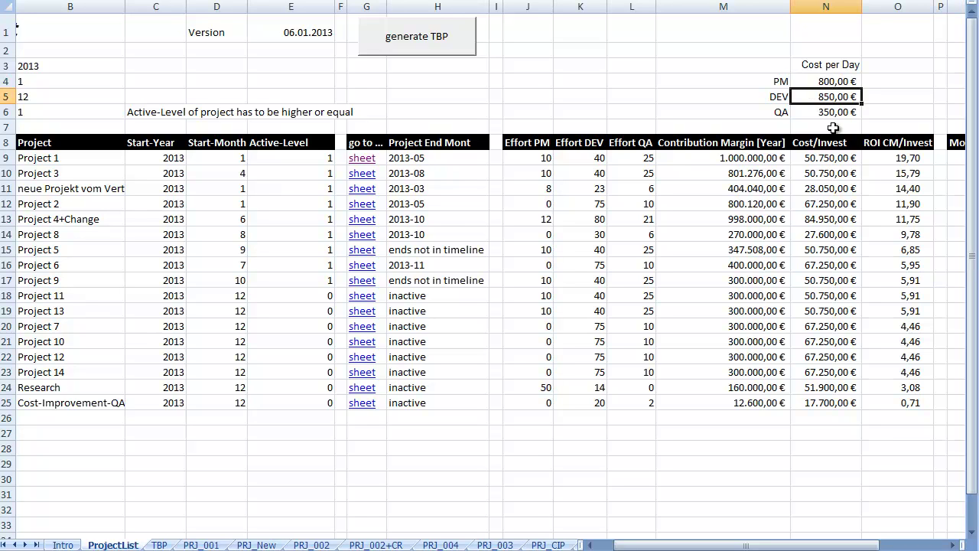
pyautogui.press('Down')
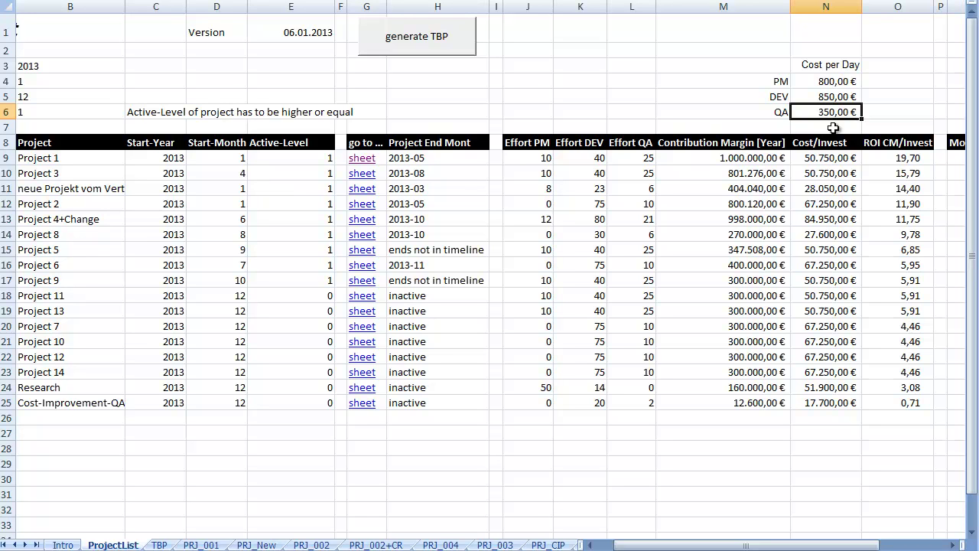
pyautogui.press('Up')
pyautogui.press('Up')
pyautogui.press('Up')
pyautogui.press('Down')
pyautogui.press('Down')
pyautogui.press('Down')
pyautogui.press('Down')
pyautogui.press('Down')
pyautogui.press('Down')
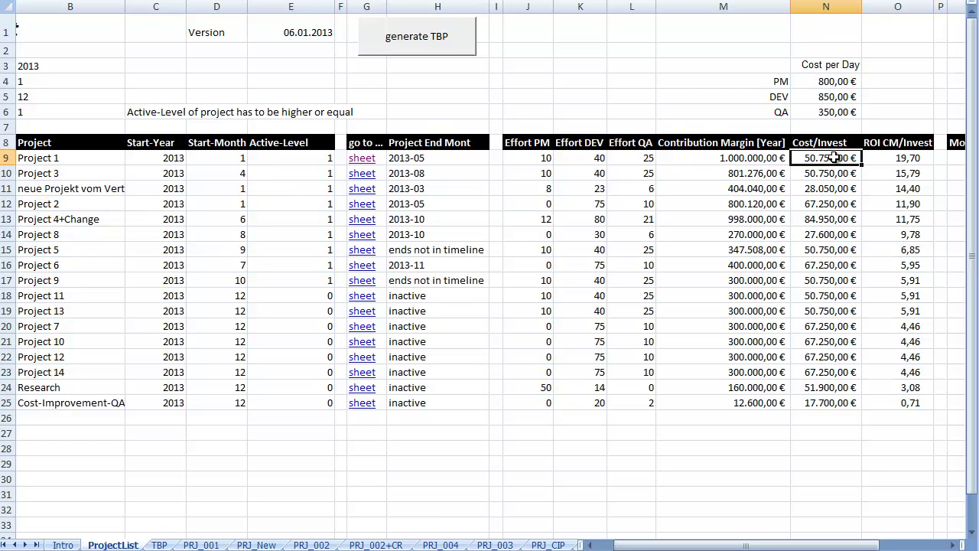
# - Examine Project 1's yearly contribution margin and compare the ROI CM/Invest values down the whole project list
pyautogui.click(767, 157)
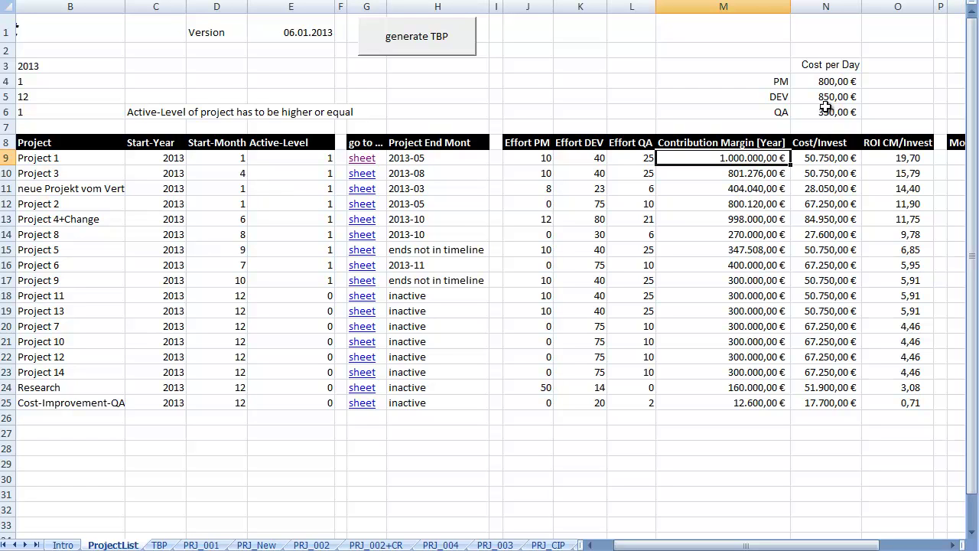
pyautogui.press('Right')
pyautogui.press('Right')
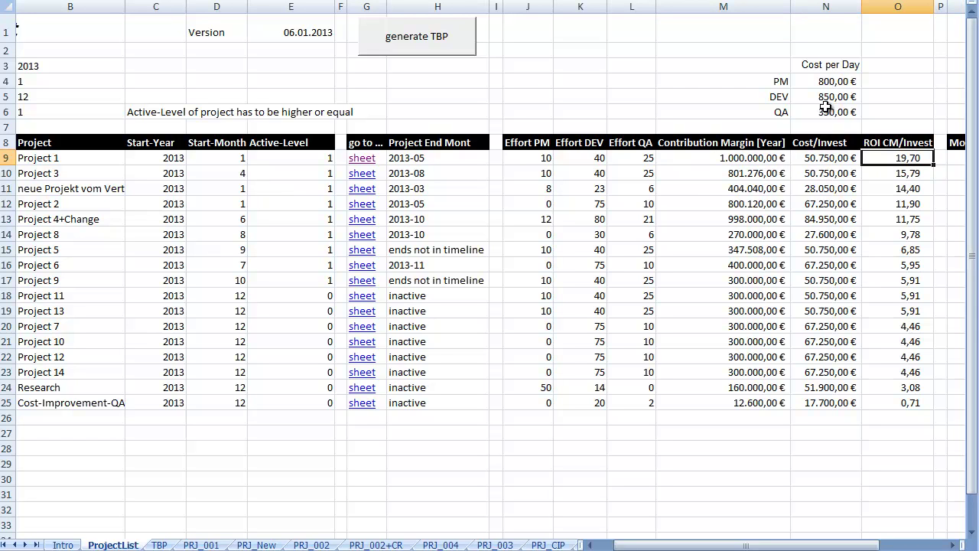
pyautogui.press('Down')
pyautogui.press('Down')
pyautogui.press('Down')
pyautogui.press('Down')
pyautogui.press('Down')
pyautogui.press('Down')
pyautogui.press('Down')
pyautogui.press('Down')
pyautogui.press('Down')
pyautogui.press('Down')
pyautogui.press('Down')
pyautogui.press('Down')
pyautogui.press('Down')
pyautogui.press('Down')
pyautogui.press('Down')
pyautogui.press('Down')
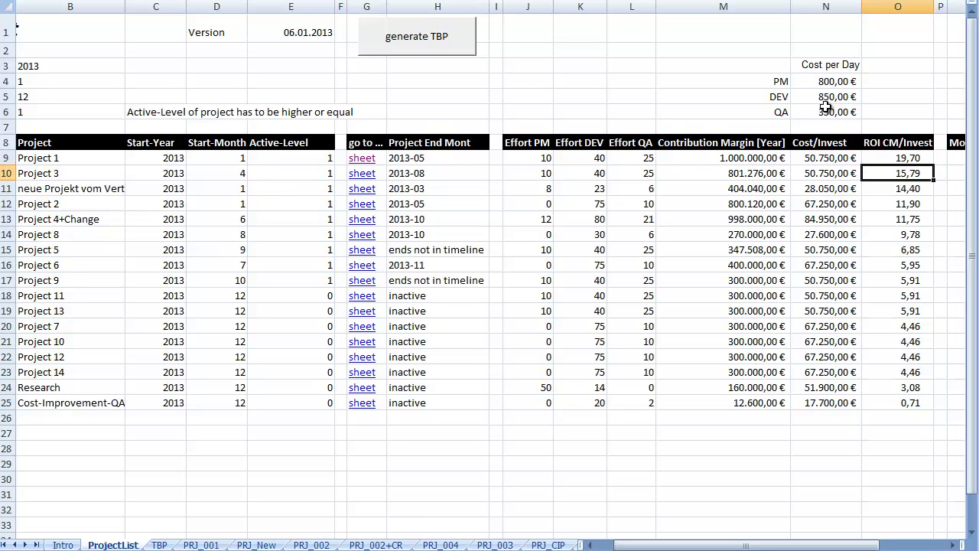
pyautogui.press('Up')
pyautogui.press('Up')
pyautogui.press('Up')
pyautogui.press('Up')
pyautogui.press('Up')
pyautogui.press('Up')
pyautogui.press('Up')
pyautogui.press('Up')
pyautogui.press('Up')
pyautogui.press('Up')
pyautogui.press('Up')
pyautogui.press('Up')
pyautogui.press('Up')
pyautogui.press('Up')
pyautogui.press('Up')
pyautogui.press('Up')
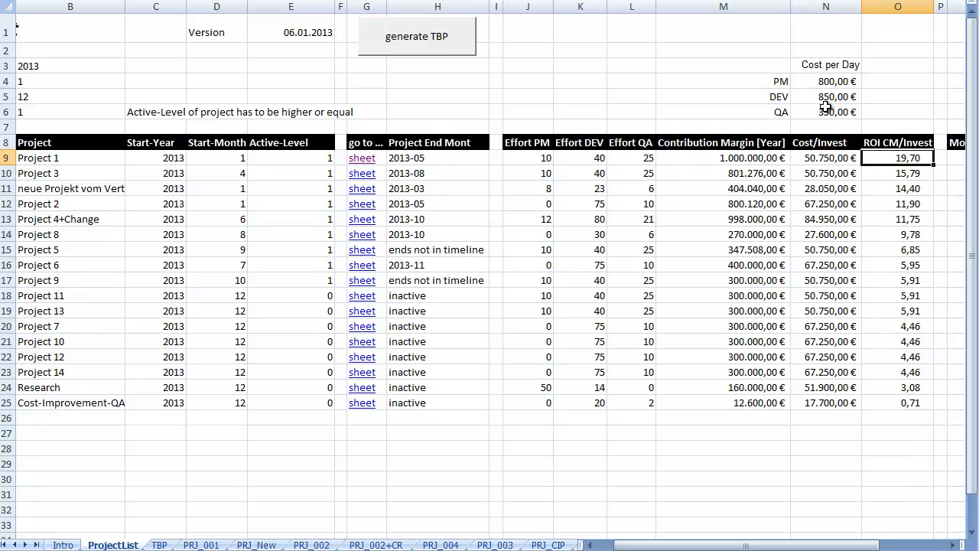
# - Go back to Project 1's Project-ID and review its Start-Month and Active-Level
pyautogui.press('Left')
pyautogui.press('Left')
pyautogui.press('Left')
pyautogui.press('Left')
pyautogui.press('Left')
pyautogui.press('Left')
pyautogui.press('Left')
pyautogui.press('Left')
pyautogui.press('Left')
pyautogui.press('Left')
pyautogui.press('Left')
pyautogui.press('Left')
pyautogui.press('Left')
pyautogui.press('Left')
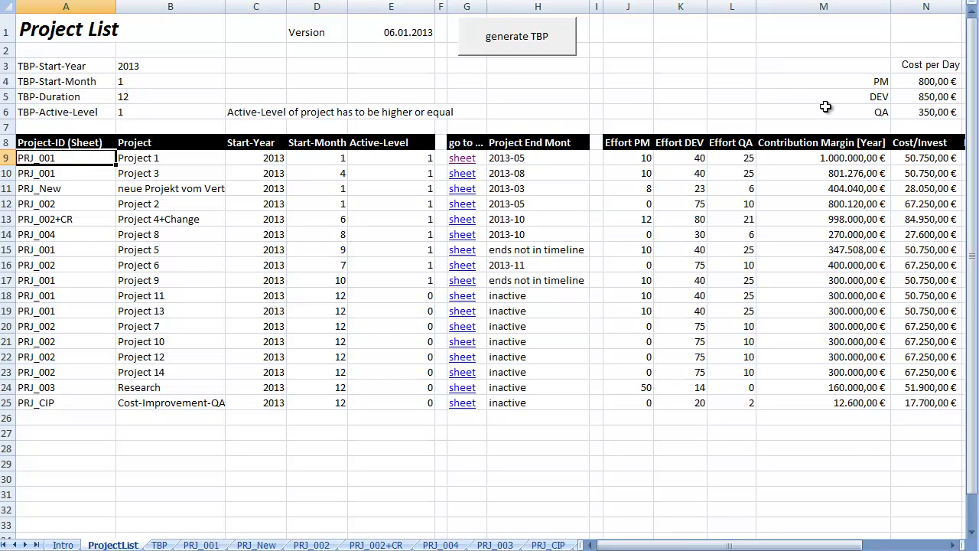
pyautogui.press('Right')
pyautogui.press('Right')
pyautogui.press('Right')
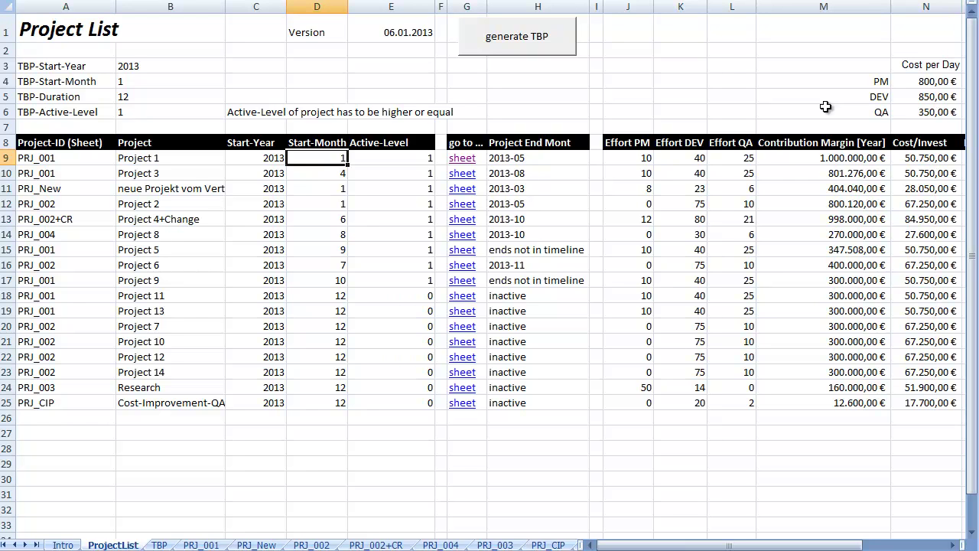
pyautogui.press('Right')
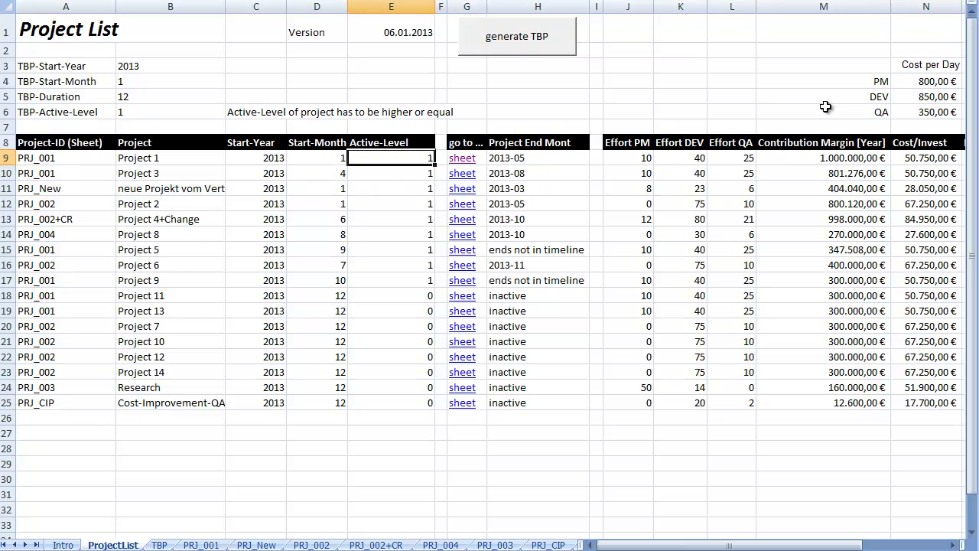
# - Examine the Active-Level column down to the boundary between Project 9 and Project 11
pyautogui.press('Down')
pyautogui.press('Down')
pyautogui.press('Down')
pyautogui.press('Down')
pyautogui.press('Down')
pyautogui.press('Down')
pyautogui.press('Down')
pyautogui.press('Down')
pyautogui.press('Down')
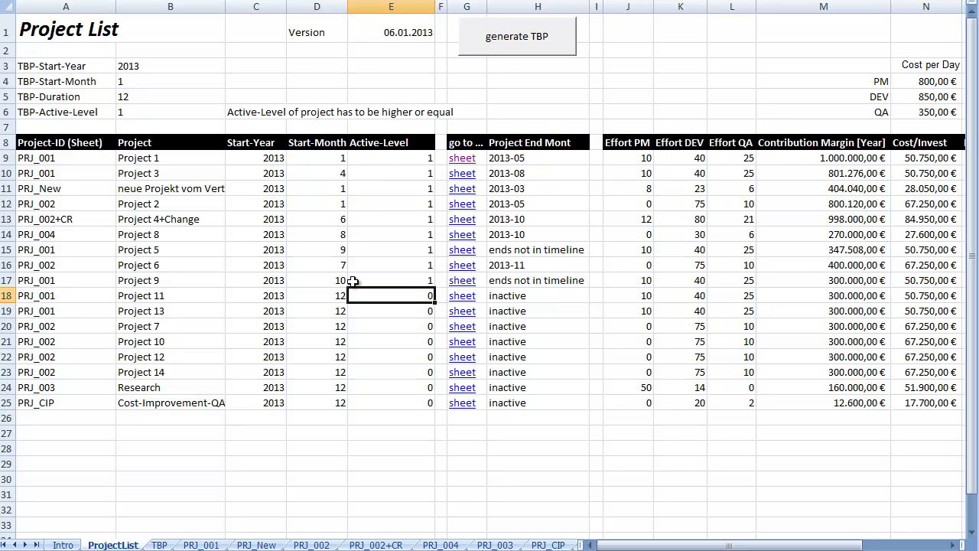
pyautogui.click(7, 297)
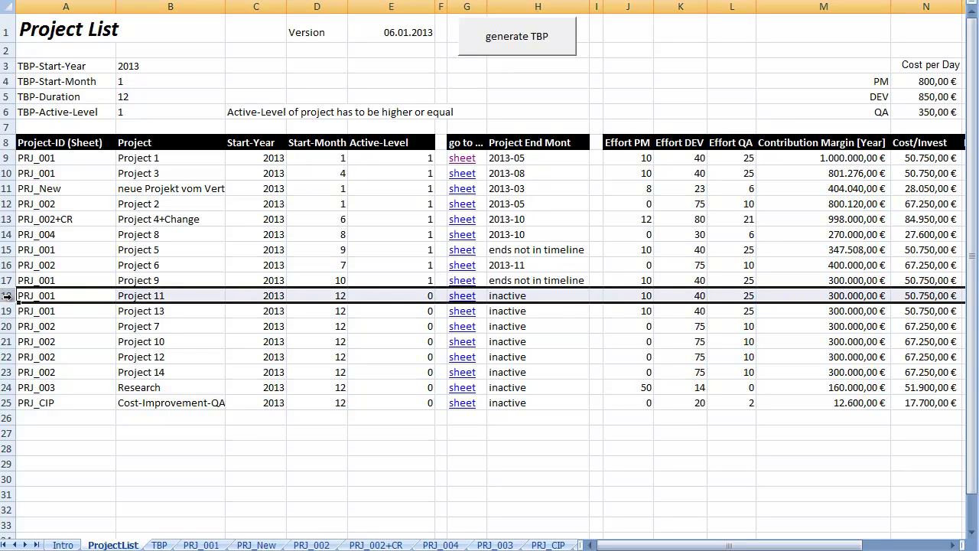
pyautogui.click(411, 283)
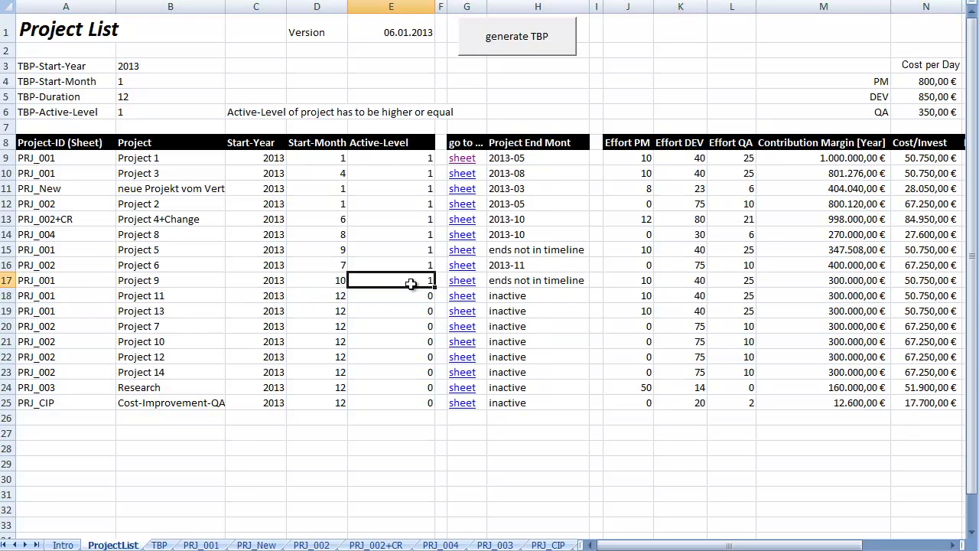
# - Generate the TBP and review the load factors of the QA, DEV and PM teams
pyautogui.click(501, 50)
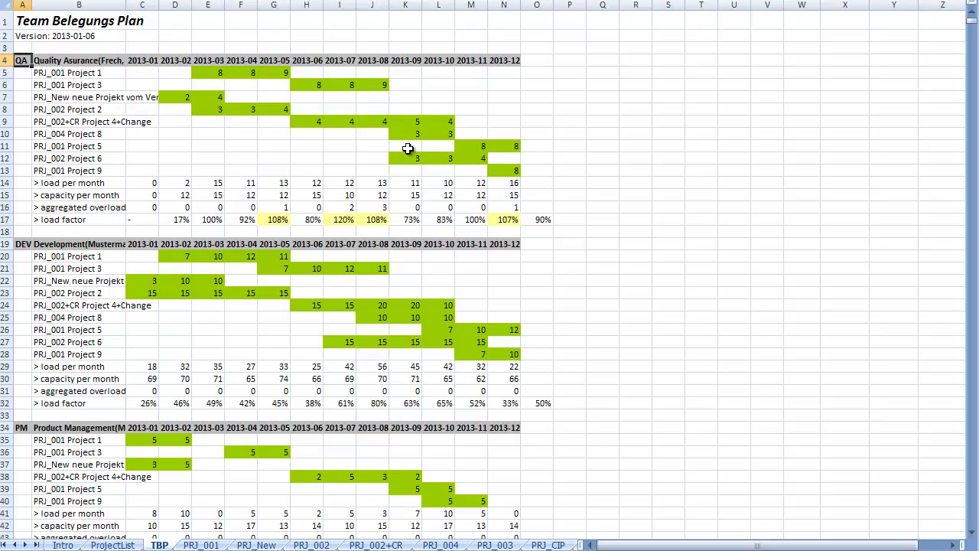
pyautogui.click(539, 219)
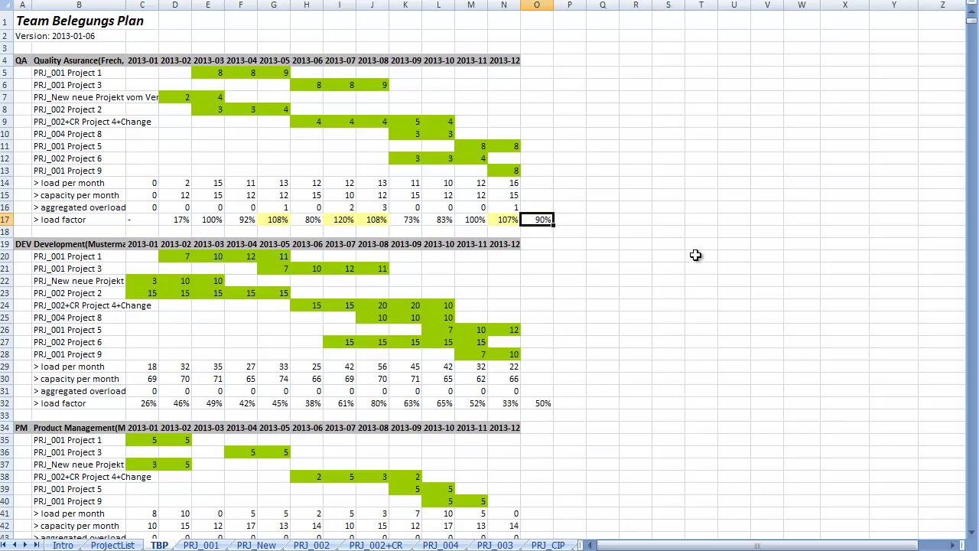
pyautogui.scroll(-2, 695, 254)
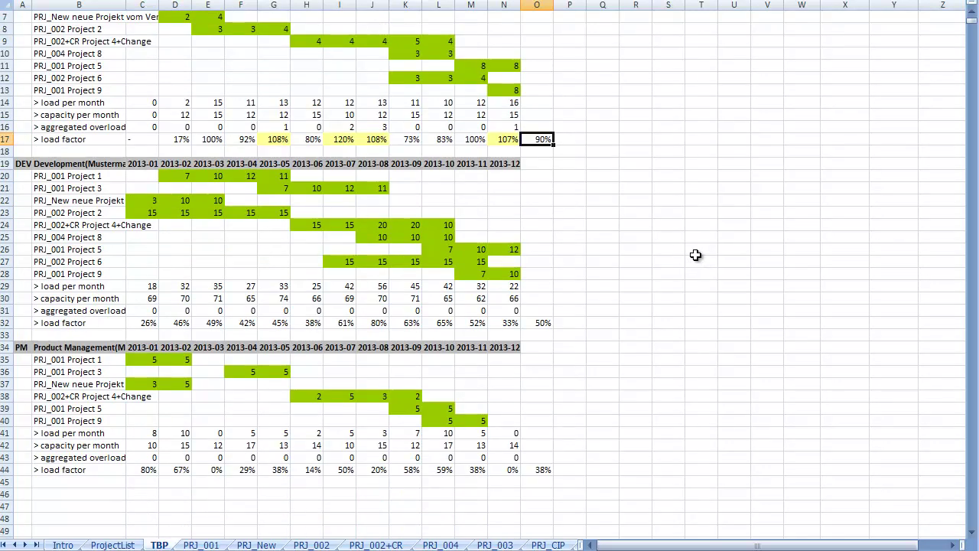
pyautogui.scroll(-2, 694, 255)
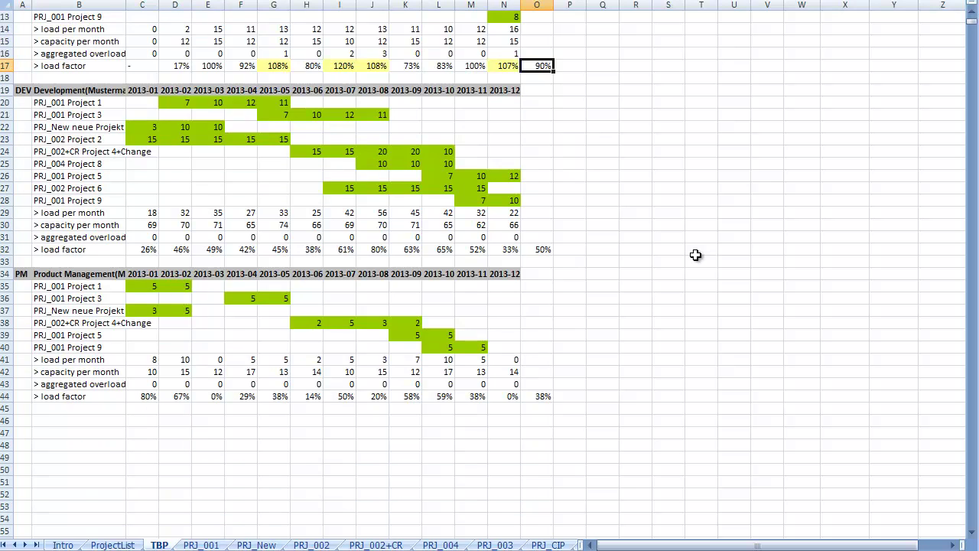
pyautogui.scroll(4, 694, 255)
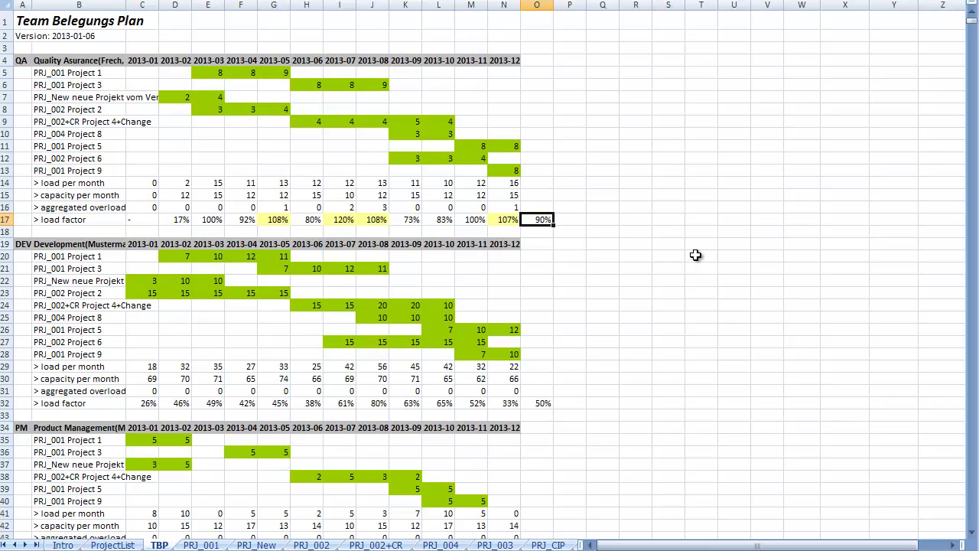
# - Return to the ProjectList sheet and examine Project 1's end month, ROI, Revenu 2013 and Month online in 2013
pyautogui.click(111, 545)
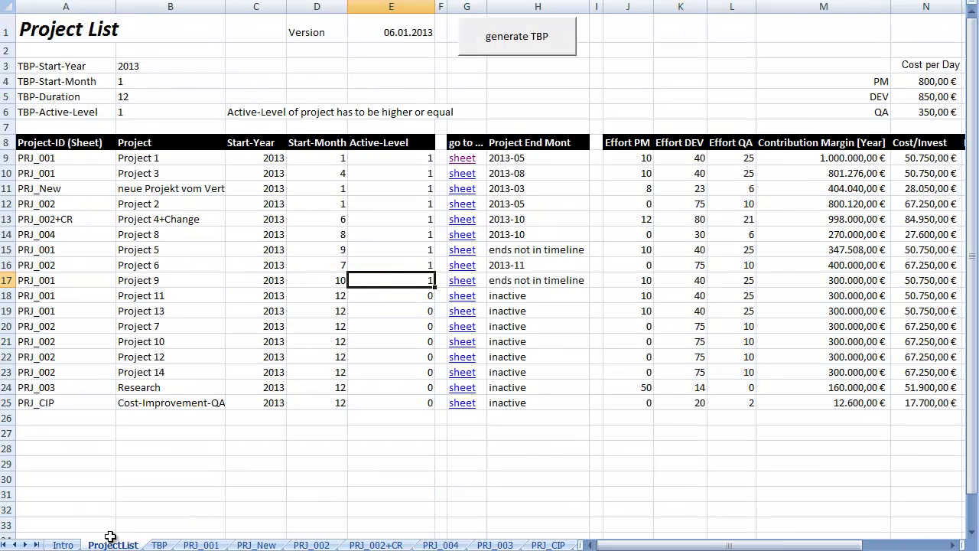
pyautogui.click(521, 161)
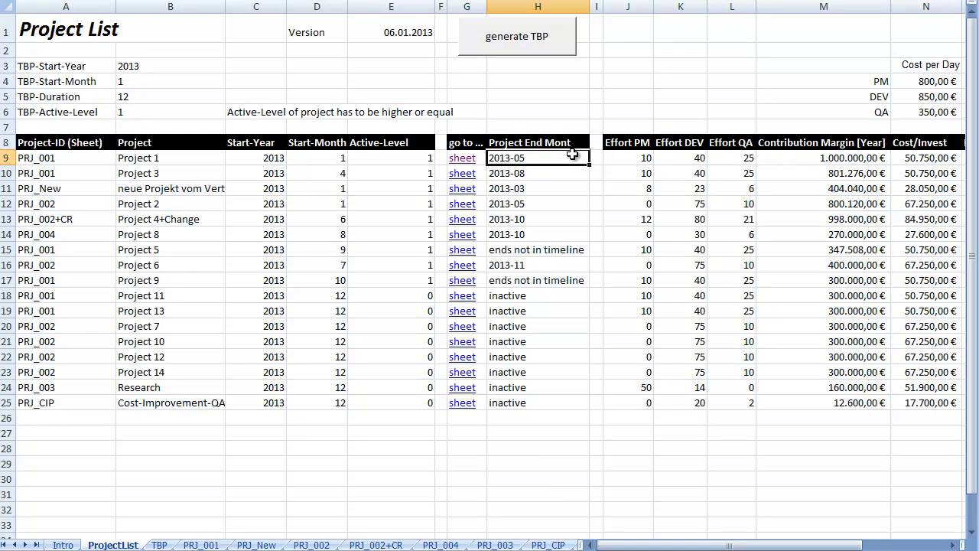
pyautogui.press('Right')
pyautogui.press('Right')
pyautogui.press('Right')
pyautogui.press('Right')
pyautogui.press('Right')
pyautogui.press('Right')
pyautogui.press('Right')
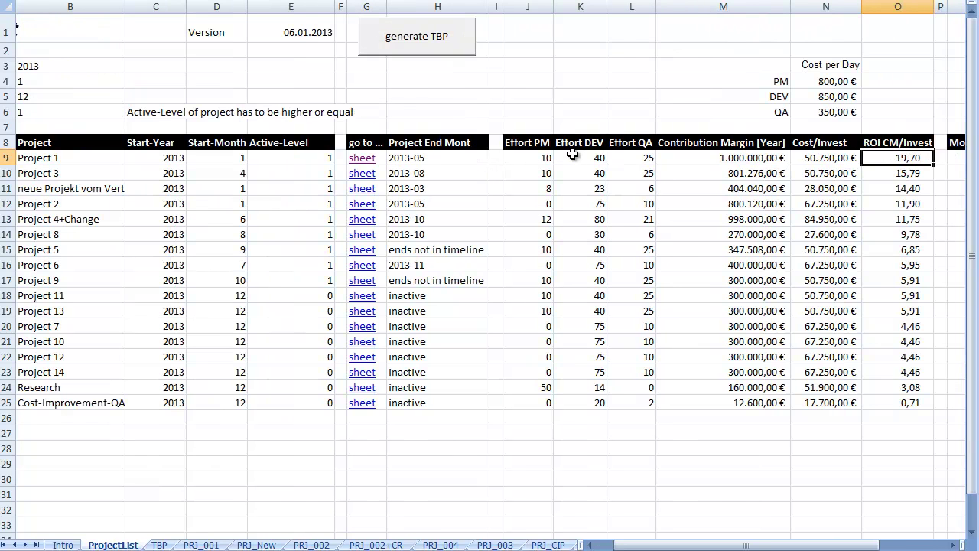
pyautogui.press('Right')
pyautogui.press('Right')
pyautogui.press('Right')
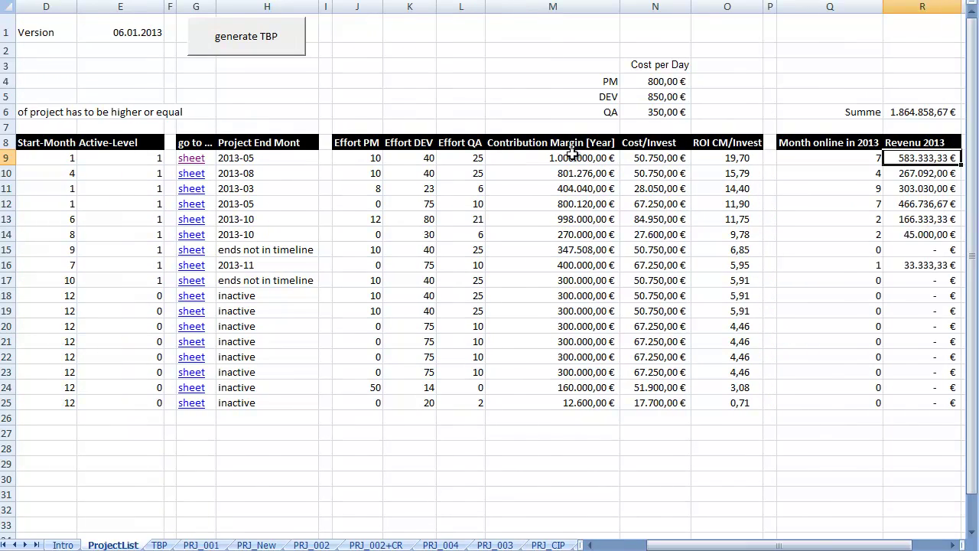
pyautogui.press('Right')
pyautogui.press('Left')
pyautogui.press('Left')
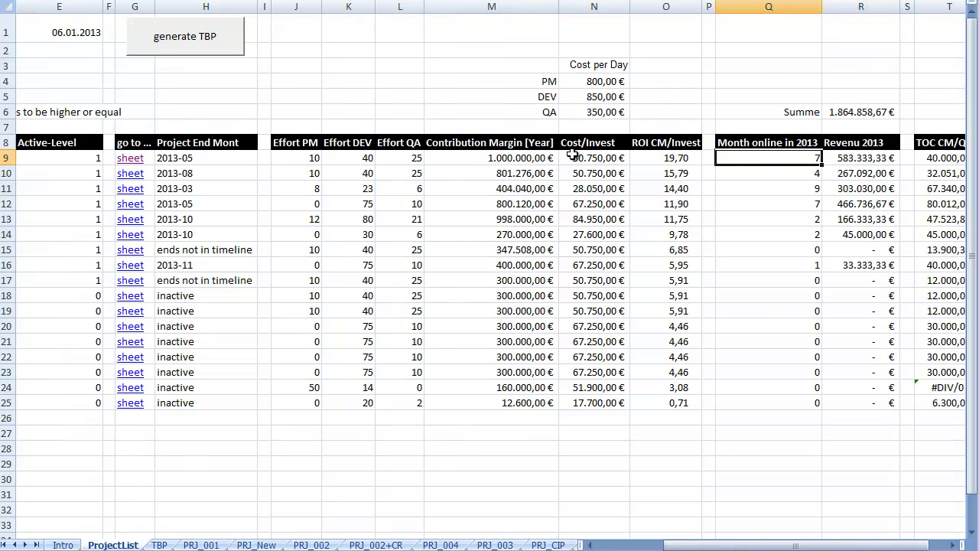
# - Trace Project 1's row back from Month online in 2013 to its sheet link
pyautogui.press('Left')
pyautogui.press('Left')
pyautogui.press('Left')
pyautogui.press('Left')
pyautogui.press('Left')
pyautogui.press('Left')
pyautogui.press('Left')
pyautogui.press('Left')
pyautogui.press('Left')
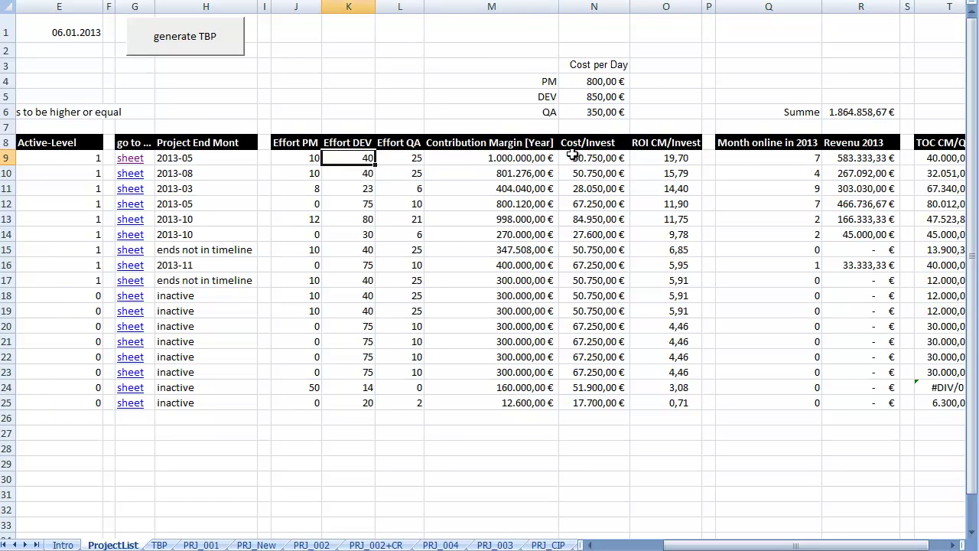
pyautogui.press('Left')
pyautogui.press('Left')
pyautogui.press('Left')
pyautogui.press('Left')
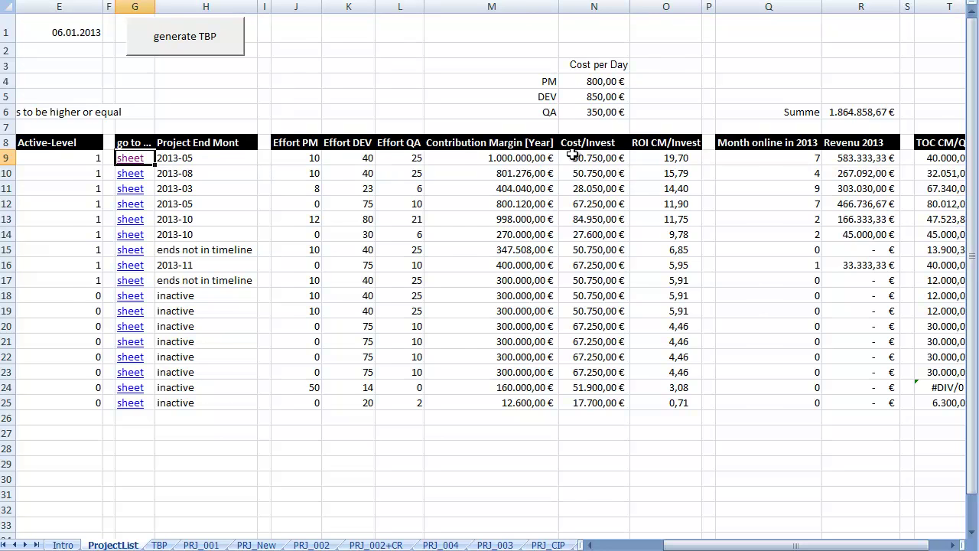
# - Examine the Project End Mont column from Project 1 down to Project 5
pyautogui.press('Right')
pyautogui.press('Right')
pyautogui.press('Right')
pyautogui.press('Right')
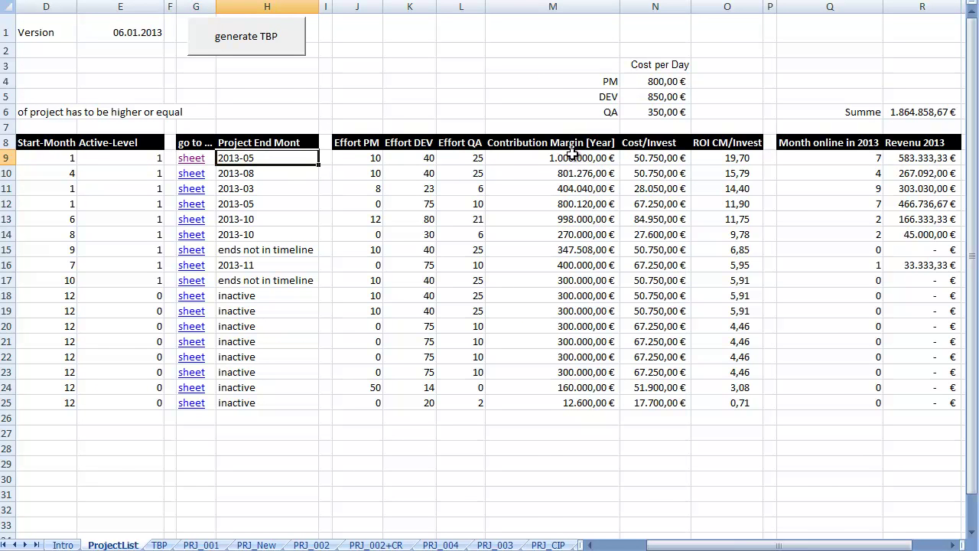
pyautogui.press('Left')
pyautogui.press('Right')
pyautogui.press('Down')
pyautogui.press('Down')
pyautogui.press('Down')
pyautogui.press('Down')
pyautogui.press('Down')
pyautogui.press('Down')
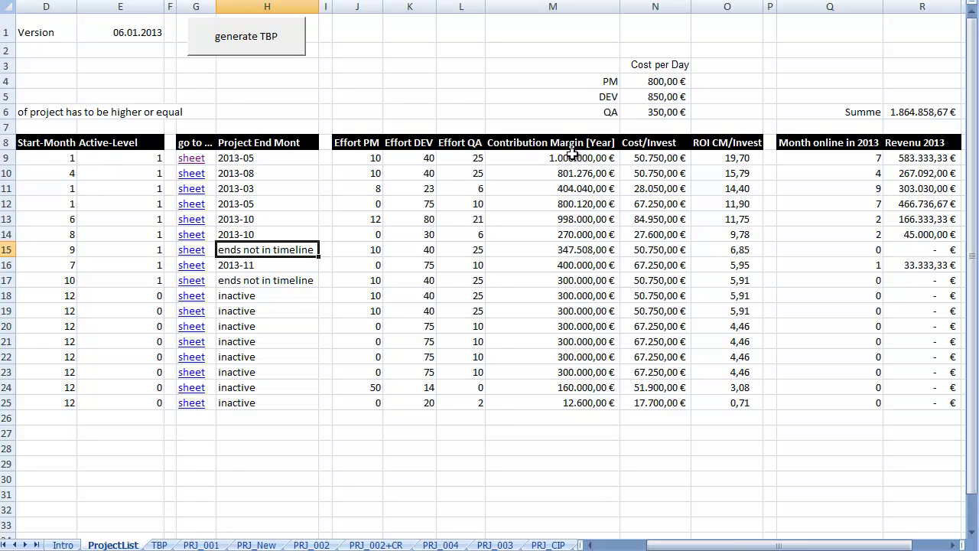
# - Examine the Project End Mont entries below Project 5, including the inactive projects, and return to Project 1
pyautogui.press('Down')
pyautogui.press('Down')
pyautogui.press('Down')
pyautogui.press('Down')
pyautogui.press('Down')
pyautogui.press('Down')
pyautogui.press('Down')
pyautogui.press('Down')
pyautogui.press('Down')
pyautogui.press('Down')
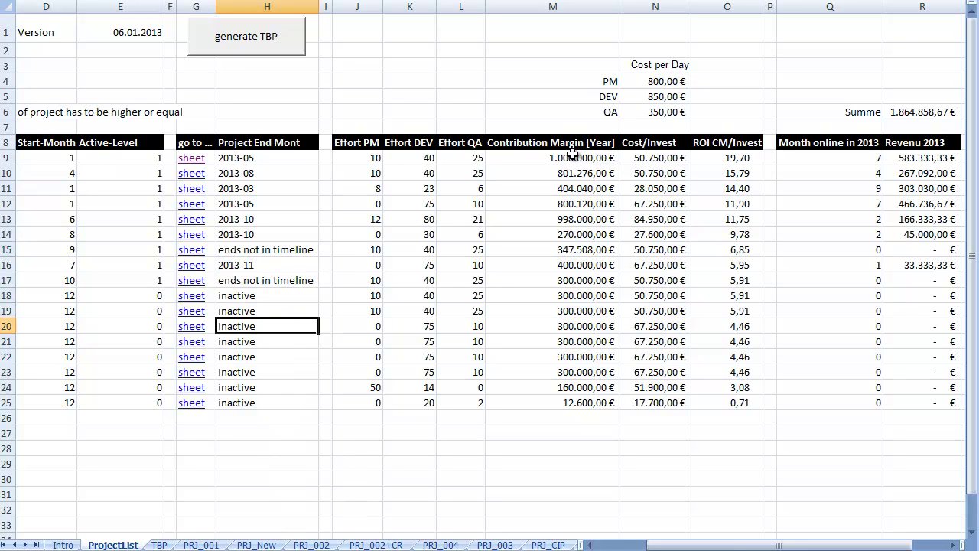
pyautogui.press('Up')
pyautogui.press('Up')
pyautogui.press('Up')
pyautogui.press('Up')
pyautogui.press('Up')
pyautogui.press('Up')
pyautogui.press('Up')
pyautogui.press('Up')
pyautogui.press('Up')
pyautogui.press('Up')
pyautogui.press('Up')
pyautogui.press('Up')
pyautogui.press('Up')
pyautogui.press('Up')
pyautogui.press('Up')
pyautogui.press('Up')
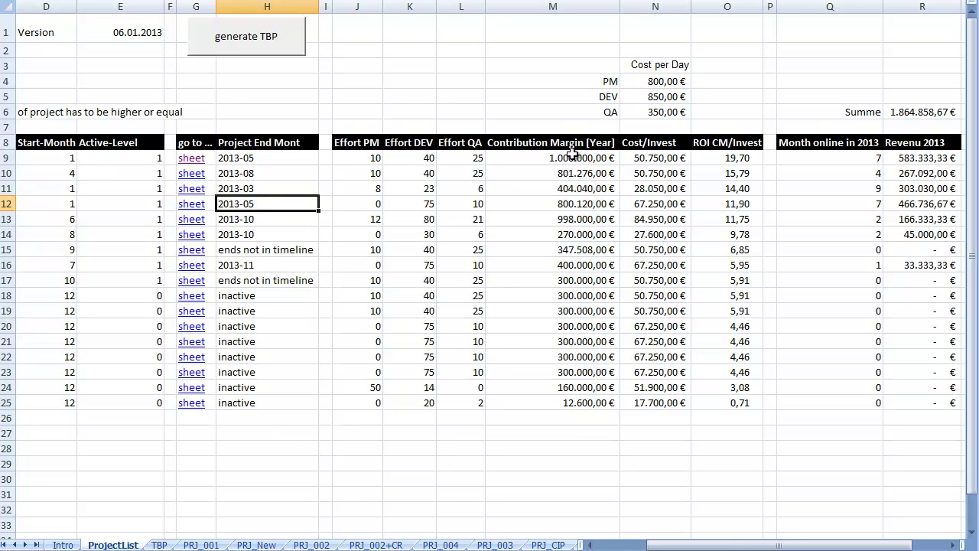
# - Examine the Month online in 2013 column from Project 1 down to Project 8 and back
pyautogui.press('Right')
pyautogui.press('Right')
pyautogui.press('Right')
pyautogui.press('Right')
pyautogui.press('Right')
pyautogui.press('Right')
pyautogui.press('Right')
pyautogui.press('Right')
pyautogui.press('Right')
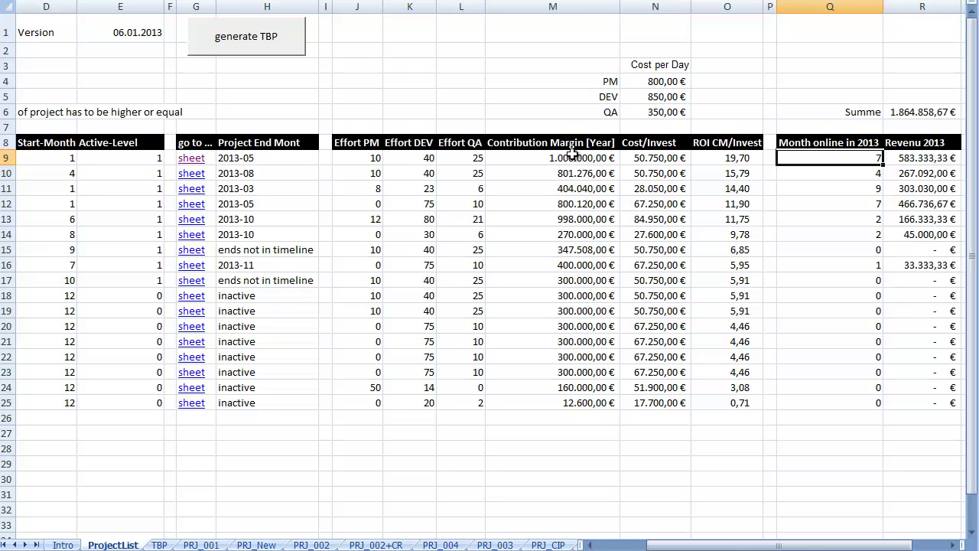
pyautogui.press('Down')
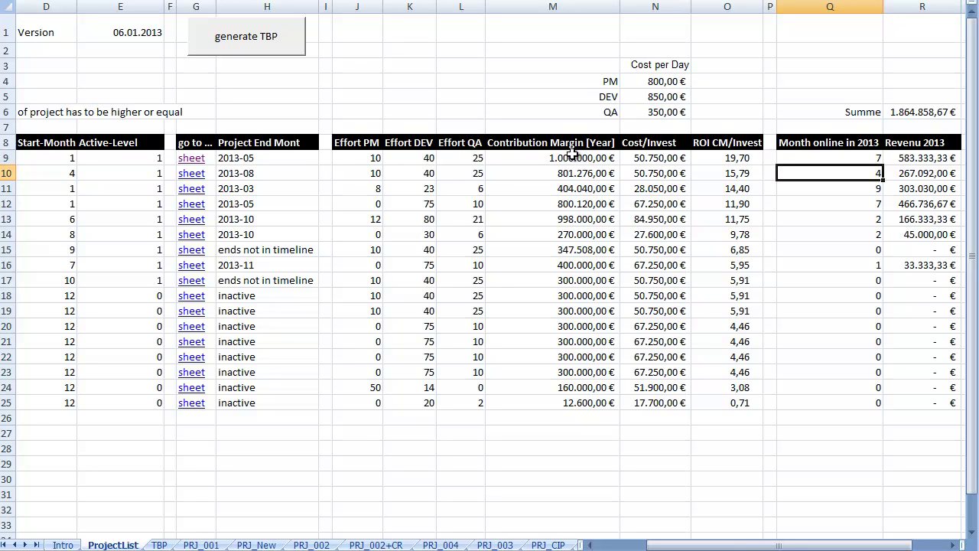
pyautogui.press('Down')
pyautogui.press('Down')
pyautogui.press('Down')
pyautogui.press('Down')
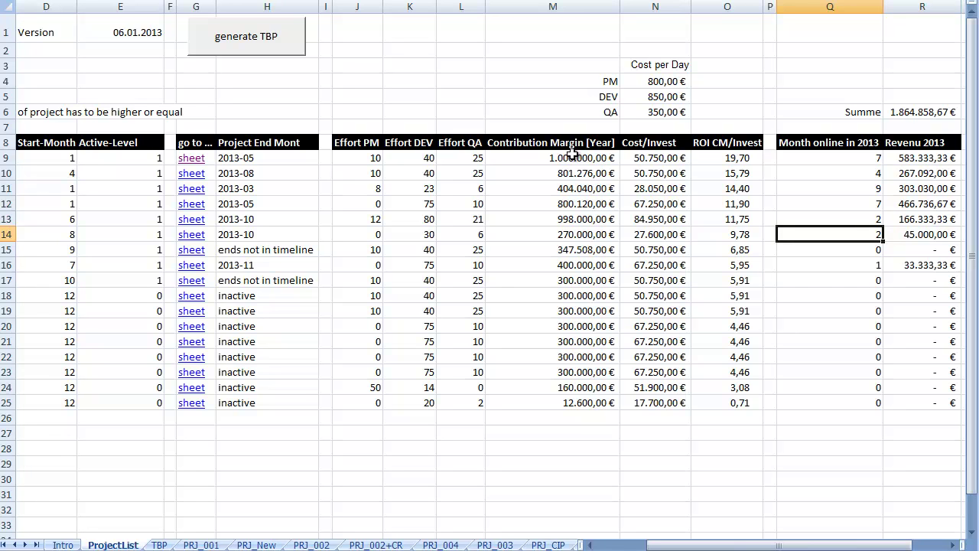
pyautogui.press('Up')
pyautogui.press('Up')
pyautogui.press('Up')
pyautogui.press('Up')
pyautogui.press('Up')
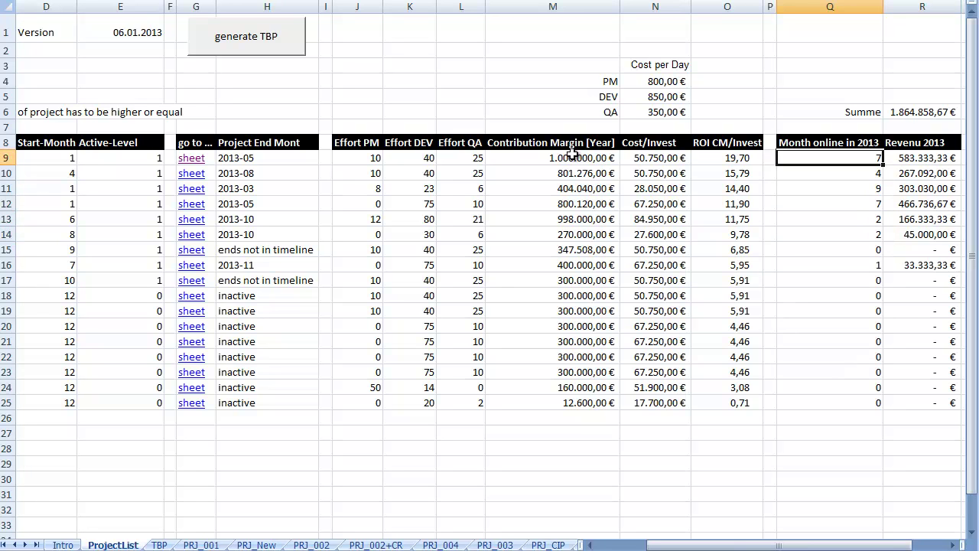
# - Compare Project 1's Revenu 2013 with its yearly contribution margin and its months online in 2013
pyautogui.press('Right')
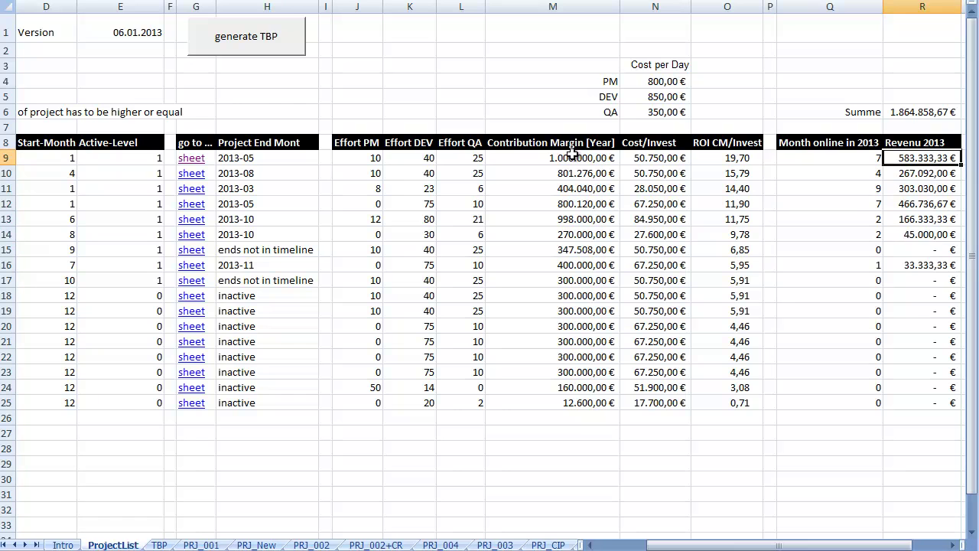
pyautogui.click(573, 158)
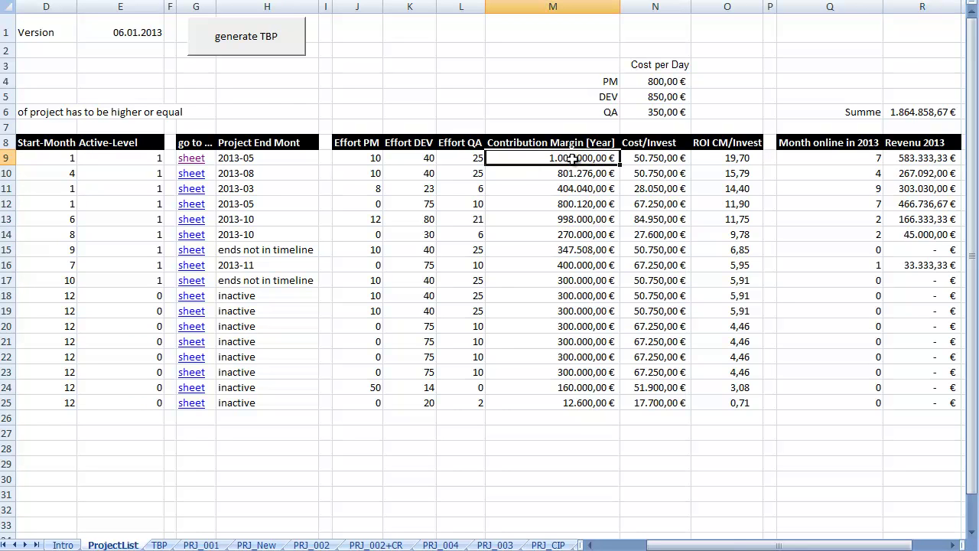
pyautogui.click(869, 159)
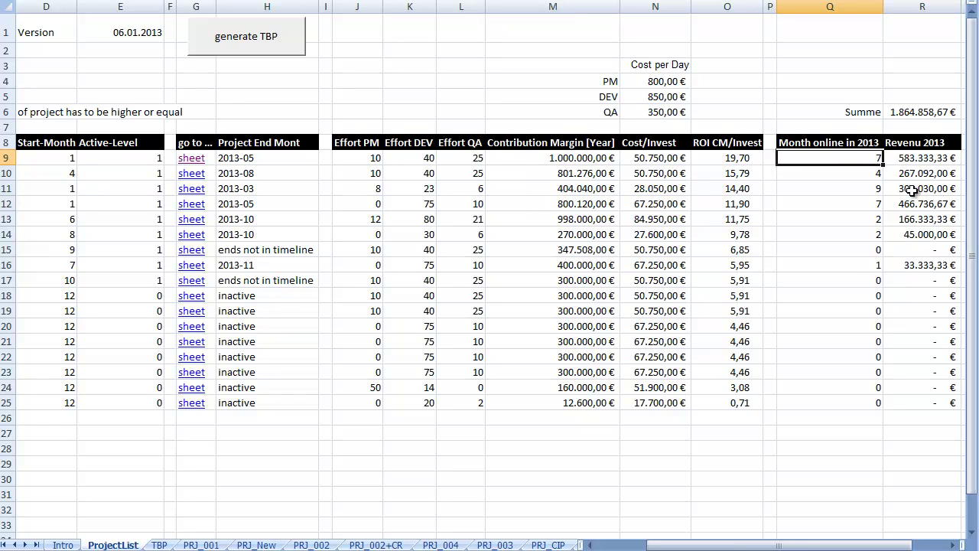
pyautogui.click(921, 158)
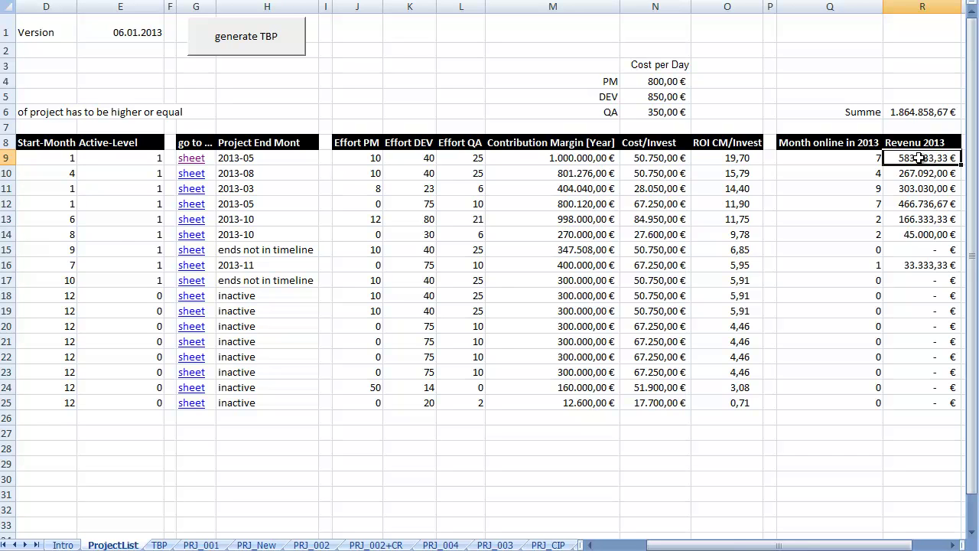
# - Examine the Revenu 2013 column from Project 1 down to Project 6 and its Summe cell
pyautogui.press('Down')
pyautogui.press('Down')
pyautogui.press('Down')
pyautogui.press('Down')
pyautogui.press('Down')
pyautogui.press('Down')
pyautogui.press('Down')
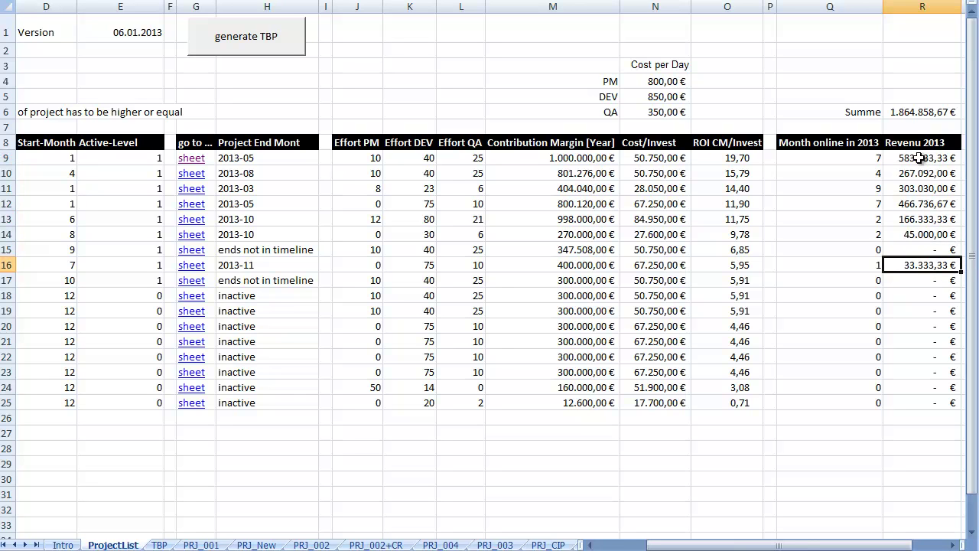
pyautogui.click(918, 117)
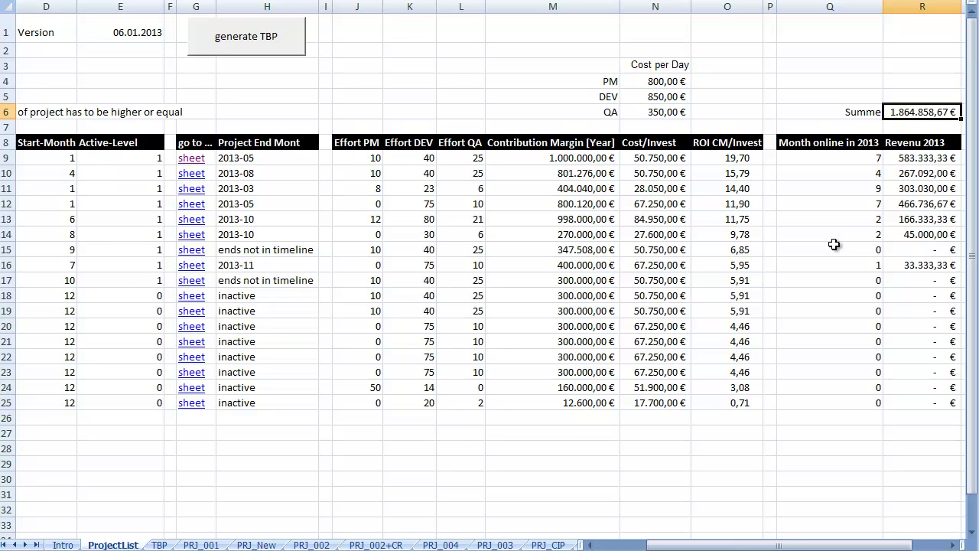
# - Go back to the TBP-Active-Level parameter and review the team load on the TBP sheet
pyautogui.press('Left')
pyautogui.press('Left')
pyautogui.press('Left')
pyautogui.press('Left')
pyautogui.press('Left')
pyautogui.press('Left')
pyautogui.press('Left')
pyautogui.press('Left')
pyautogui.press('Left')
pyautogui.press('Left')
pyautogui.press('Left')
pyautogui.press('Left')
pyautogui.press('Left')
pyautogui.press('Left')
pyautogui.press('Left')
pyautogui.press('Left')
pyautogui.press('Left')
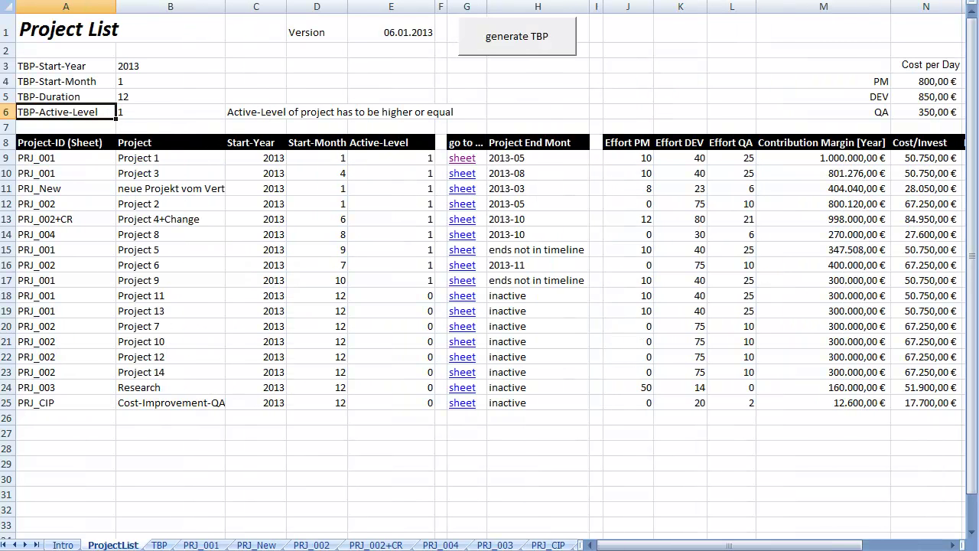
pyautogui.click(159, 544)
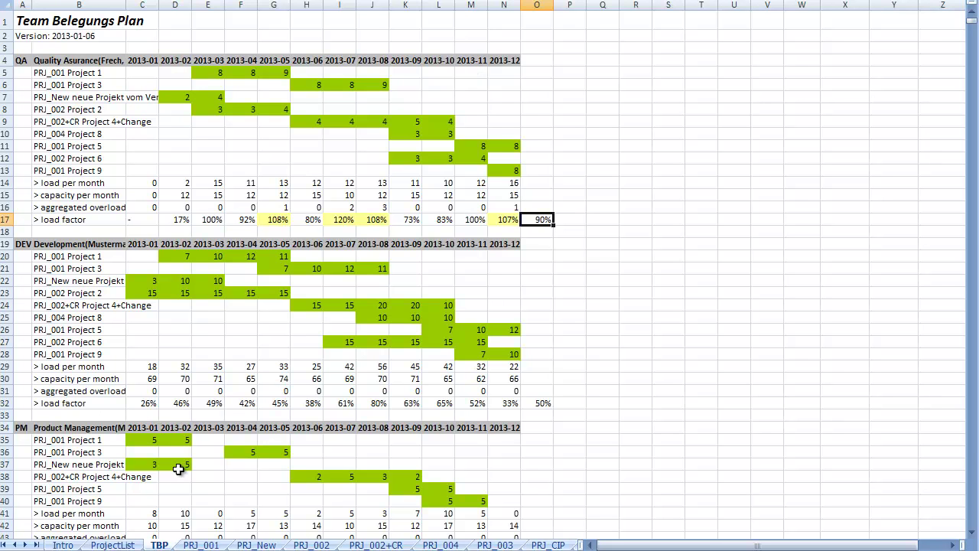
# - Create a copy of the ProjectList sheet placed before ProjectList, keeping the existing name definitions
pyautogui.click(124, 546)
pyautogui.rightClick(127, 546)
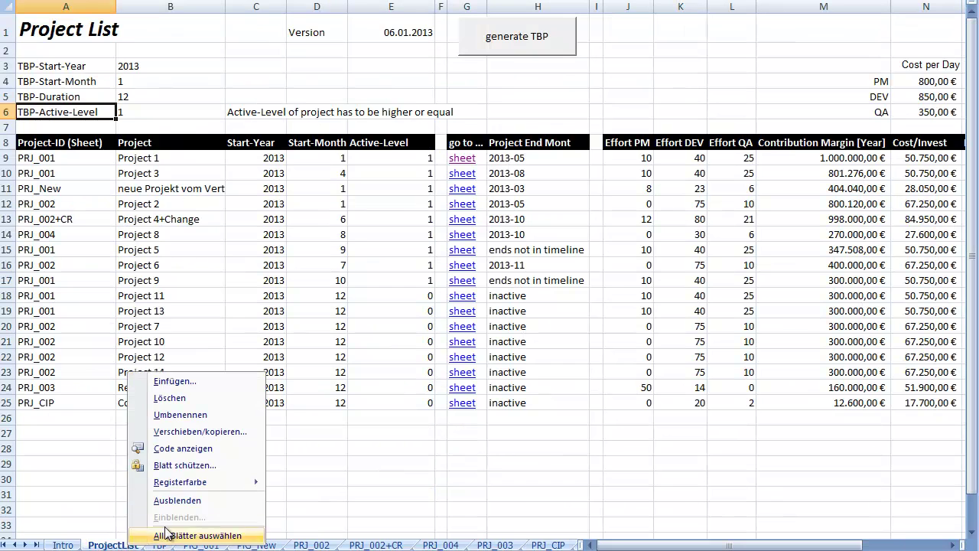
pyautogui.click(212, 432)
pyautogui.click(140, 494)
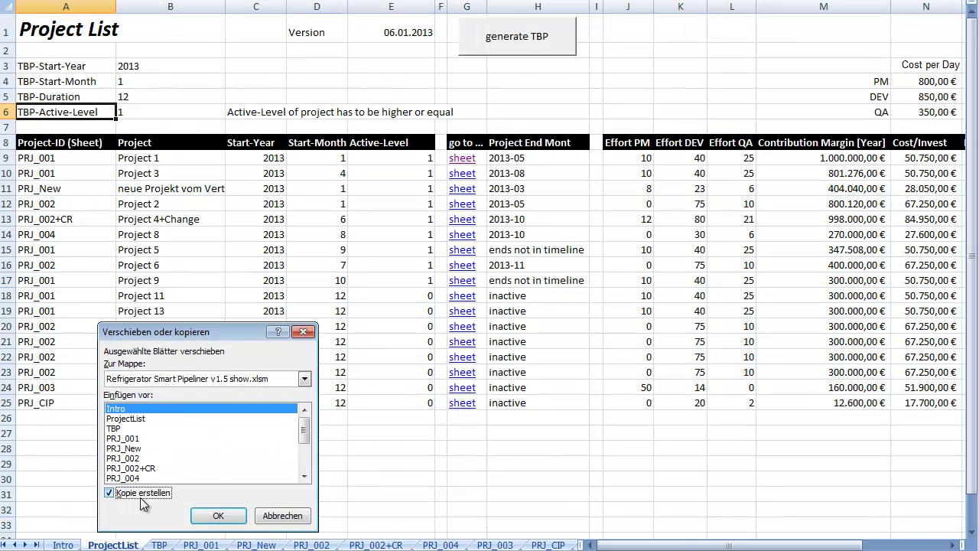
pyautogui.click(140, 418)
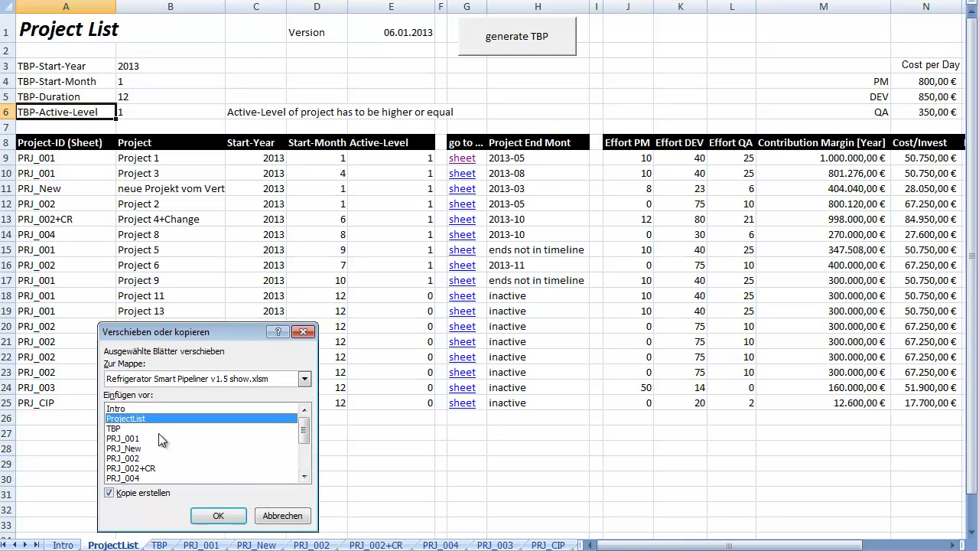
pyautogui.click(223, 516)
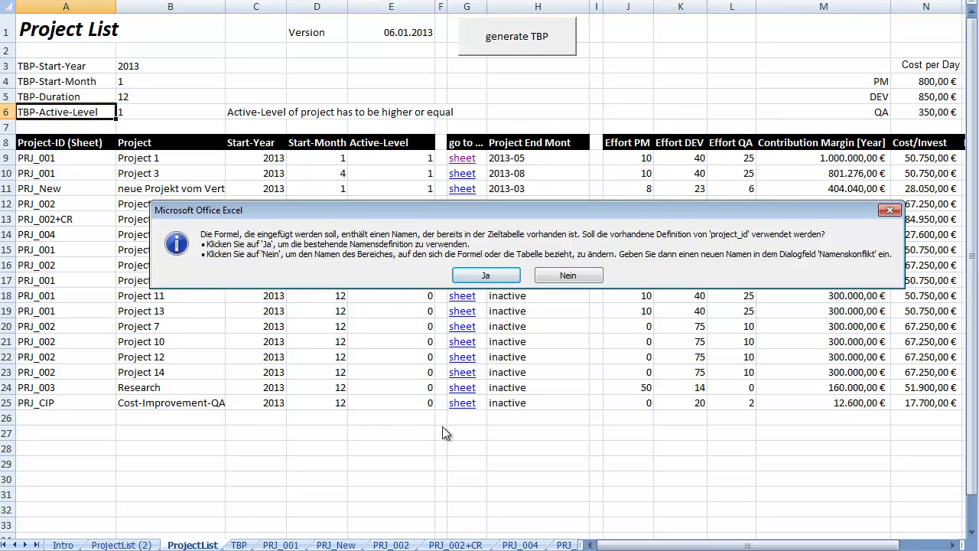
pyautogui.click(486, 274)
pyautogui.click(486, 274)
pyautogui.click(486, 274)
pyautogui.click(486, 274)
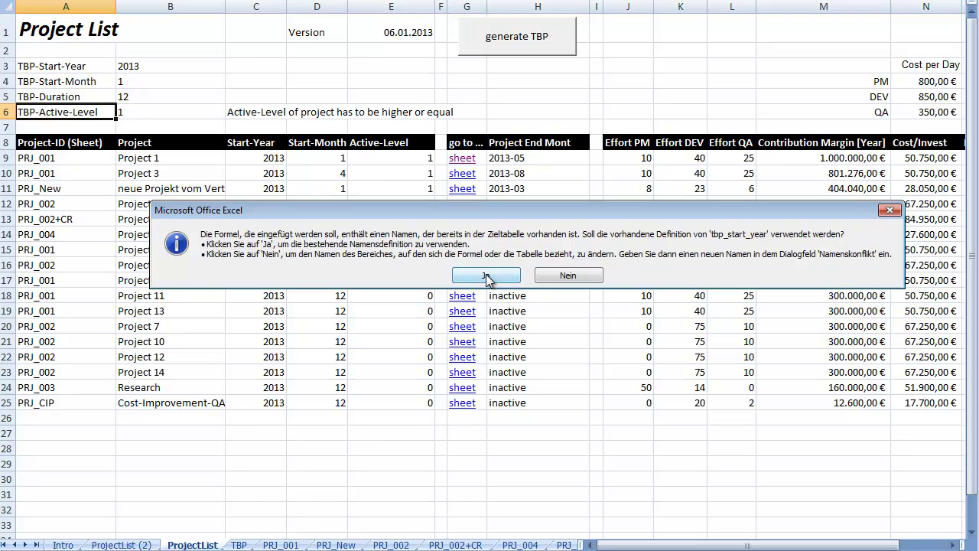
pyautogui.click(486, 274)
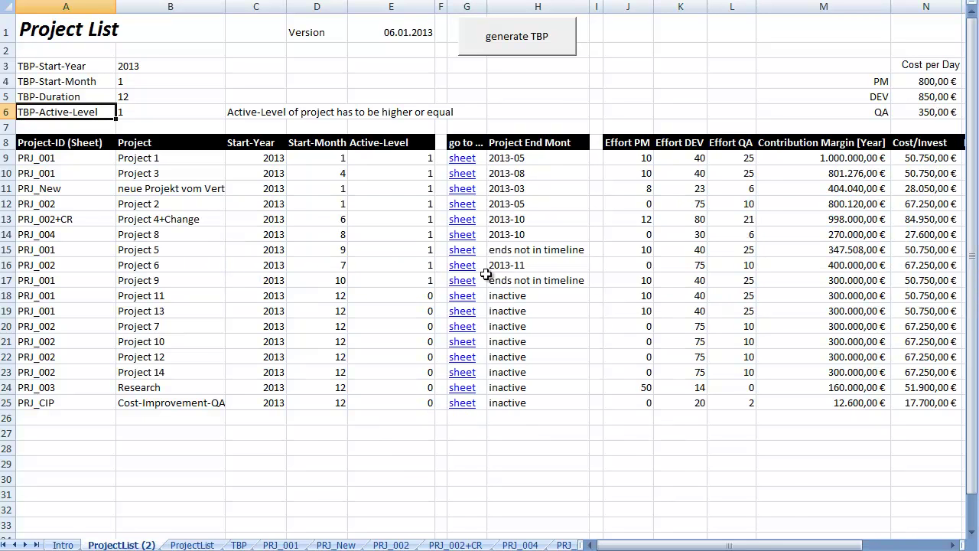
# - Rename the copied sheet as ProjectList ROI
pyautogui.rightClick(136, 545)
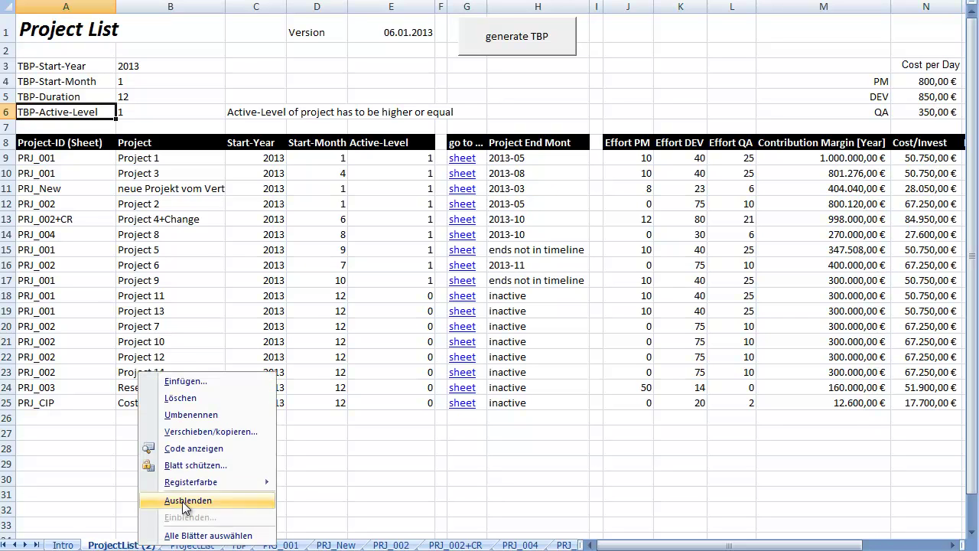
pyautogui.click(230, 416)
pyautogui.press('End')
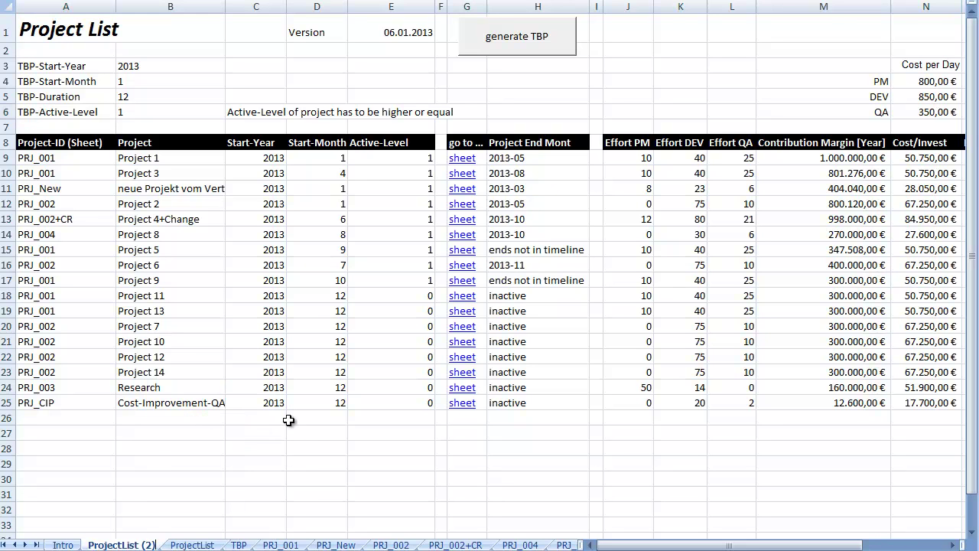
pyautogui.press('BackSpace')
pyautogui.press('BackSpace')
pyautogui.press('BackSpace')
pyautogui.write('ROI')
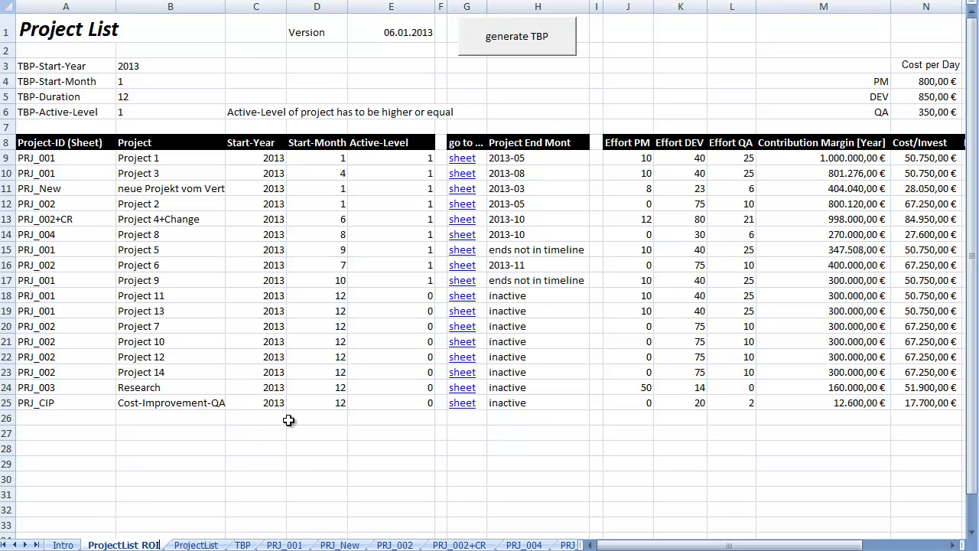
# - Generate the TBP from the original ProjectList sheet and return to that sheet
pyautogui.click(210, 546)
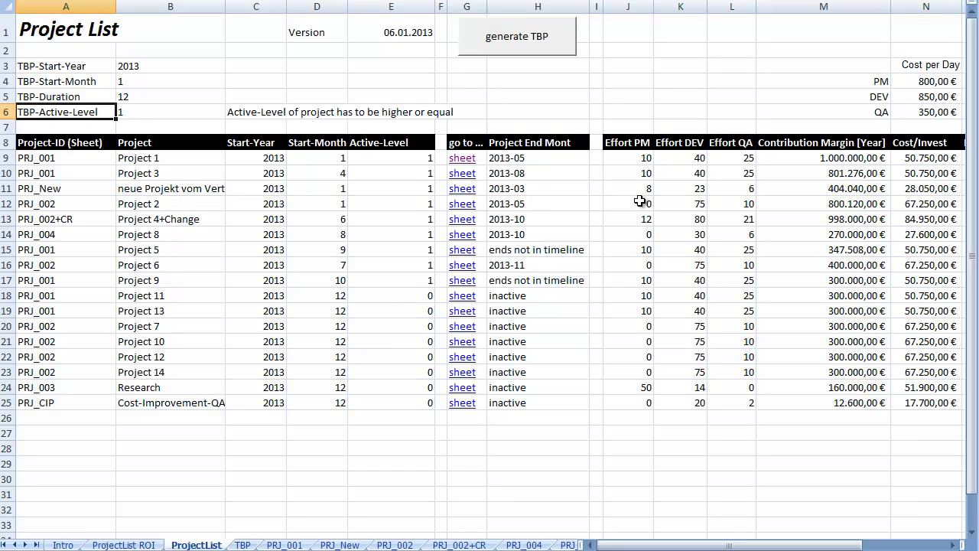
pyautogui.click(396, 280)
pyautogui.click(542, 42)
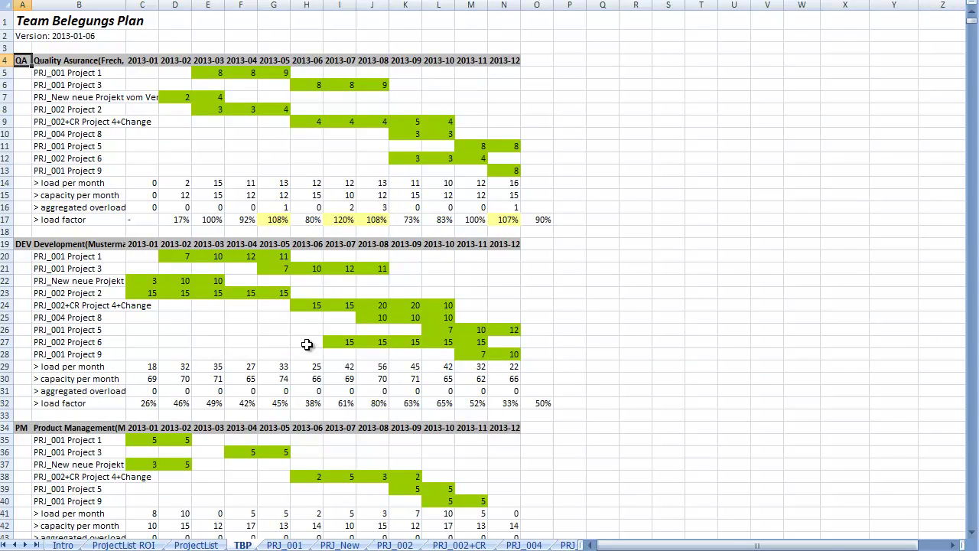
pyautogui.click(220, 544)
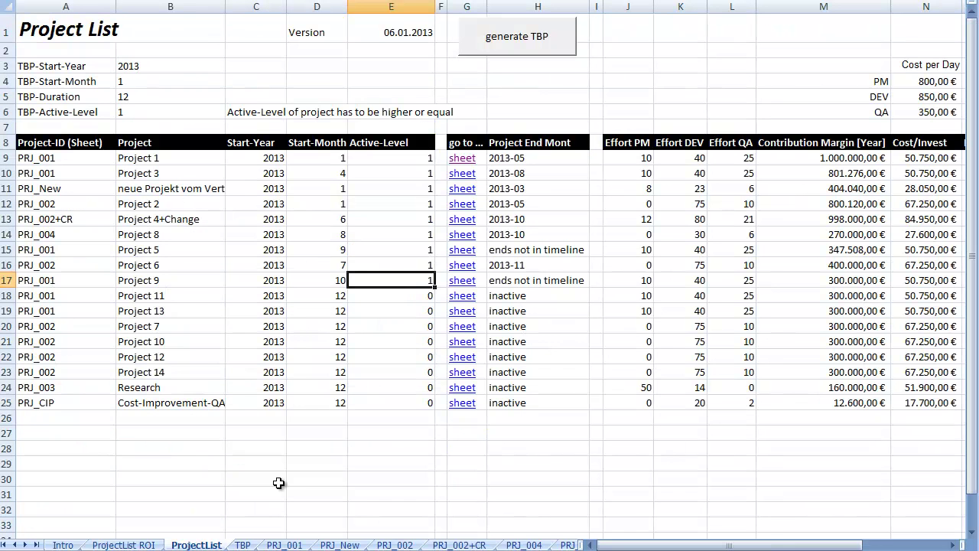
# - Trace Project 9's row across to the TOC CM/QA column and go up to Project 1's value
pyautogui.click(527, 279)
pyautogui.press('Right')
pyautogui.press('Right')
pyautogui.press('Right')
pyautogui.press('Right')
pyautogui.press('Right')
pyautogui.press('Right')
pyautogui.press('Right')
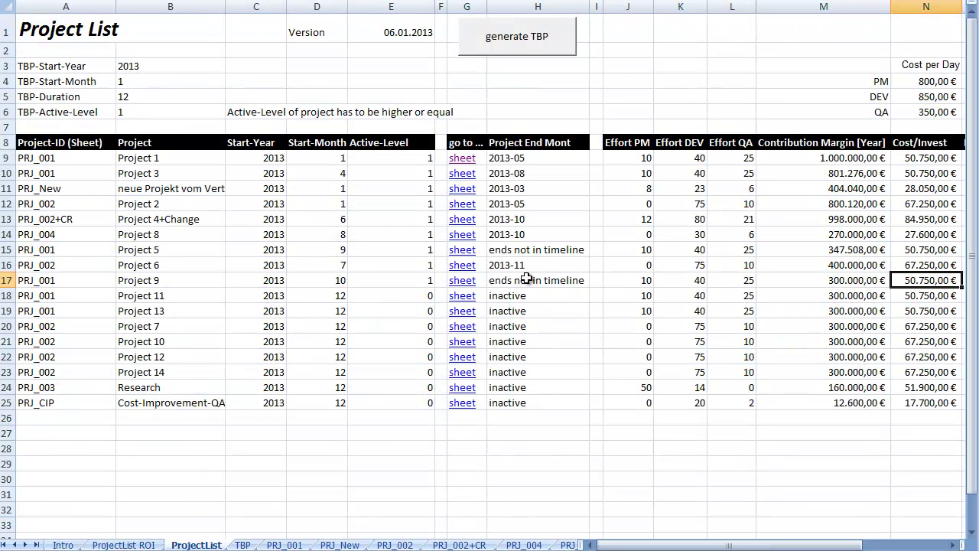
pyautogui.press('Right')
pyautogui.press('Right')
pyautogui.press('Right')
pyautogui.press('Right')
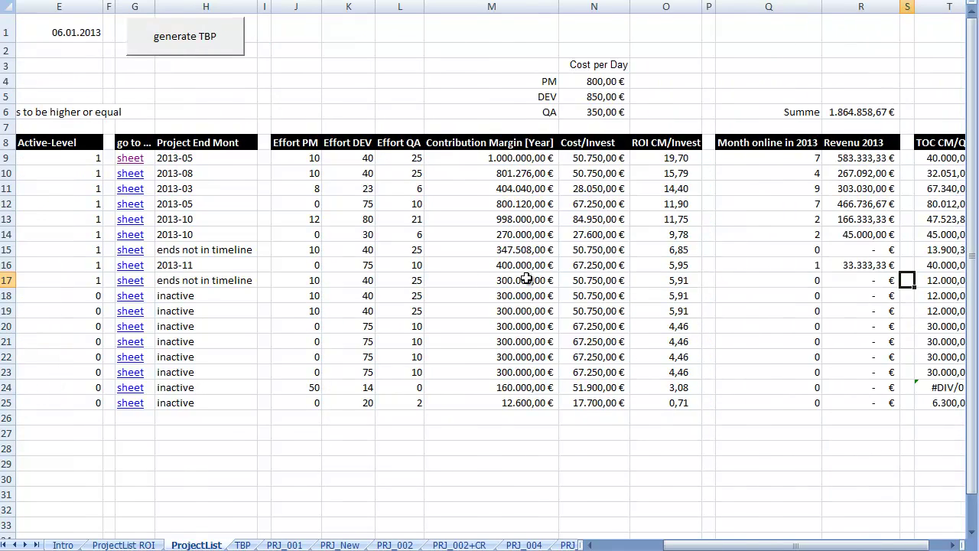
pyautogui.press('Right')
pyautogui.press('Up')
pyautogui.press('Up')
pyautogui.press('Up')
pyautogui.press('Up')
pyautogui.press('Up')
pyautogui.press('Up')
pyautogui.press('Up')
pyautogui.press('Up')
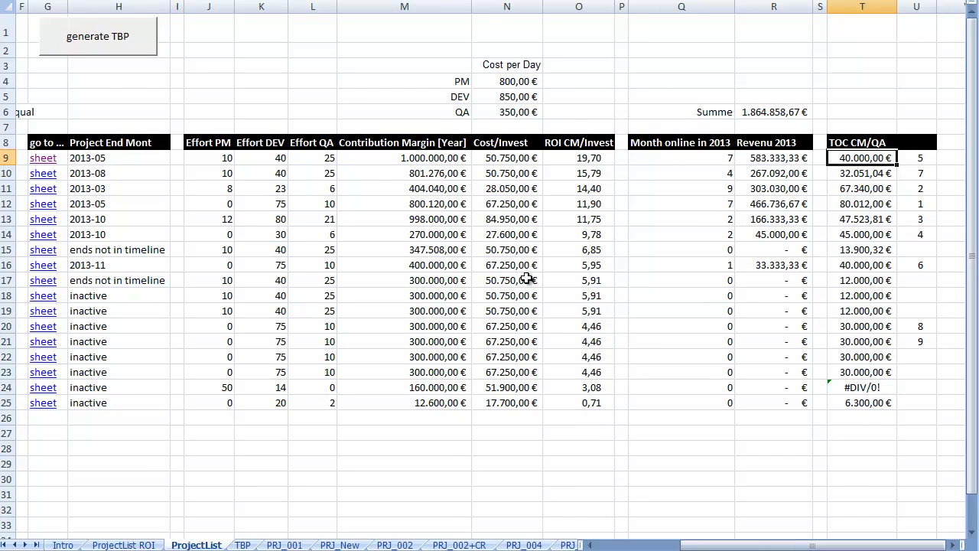
# - Compare Project 1's TOC CM/QA value with its Effort QA and Contribution Margin
pyautogui.press('Left')
pyautogui.press('Left')
pyautogui.press('Left')
pyautogui.press('Left')
pyautogui.press('Left')
pyautogui.press('Left')
pyautogui.press('Left')
pyautogui.press('Left')
pyautogui.press('Left')
pyautogui.press('Right')
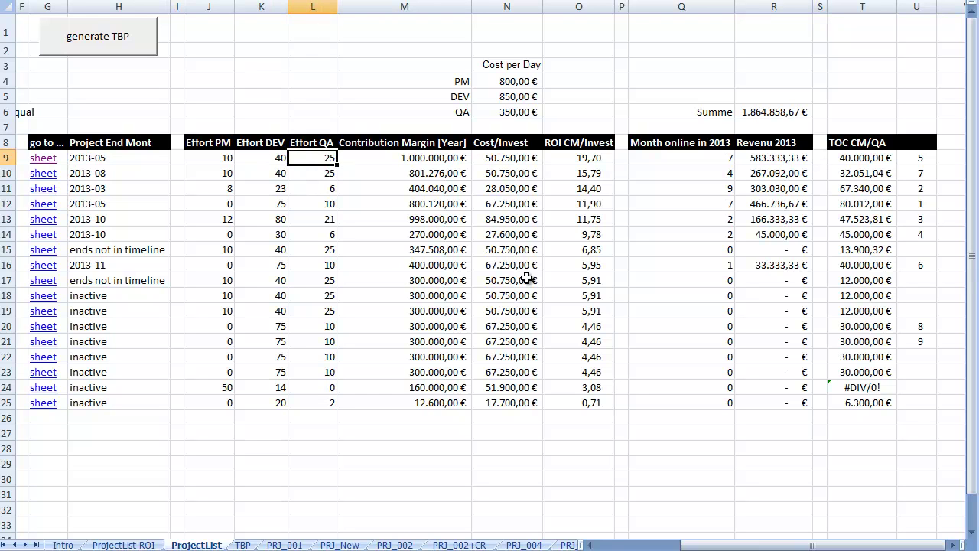
pyautogui.press('Right')
pyautogui.press('Right')
pyautogui.press('Right')
pyautogui.press('Right')
pyautogui.press('Right')
pyautogui.press('Right')
pyautogui.press('Right')
pyautogui.press('Right')
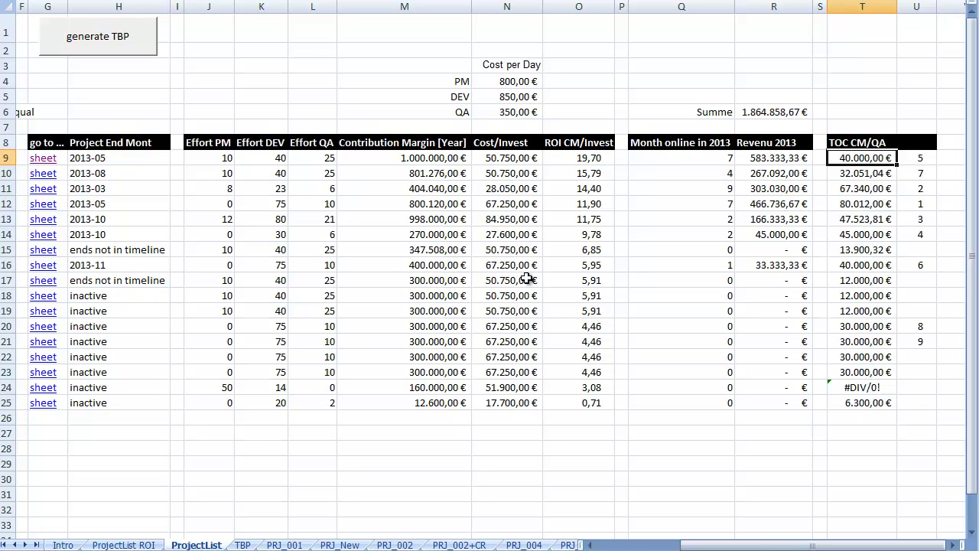
# - Examine the TOC CM/QA values down through the project list and return to Project 1
pyautogui.press('Down')
pyautogui.press('Down')
pyautogui.press('Down')
pyautogui.press('Down')
pyautogui.press('Down')
pyautogui.press('Down')
pyautogui.press('Down')
pyautogui.press('Down')
pyautogui.press('Down')
pyautogui.press('Down')
pyautogui.press('Down')
pyautogui.press('Down')
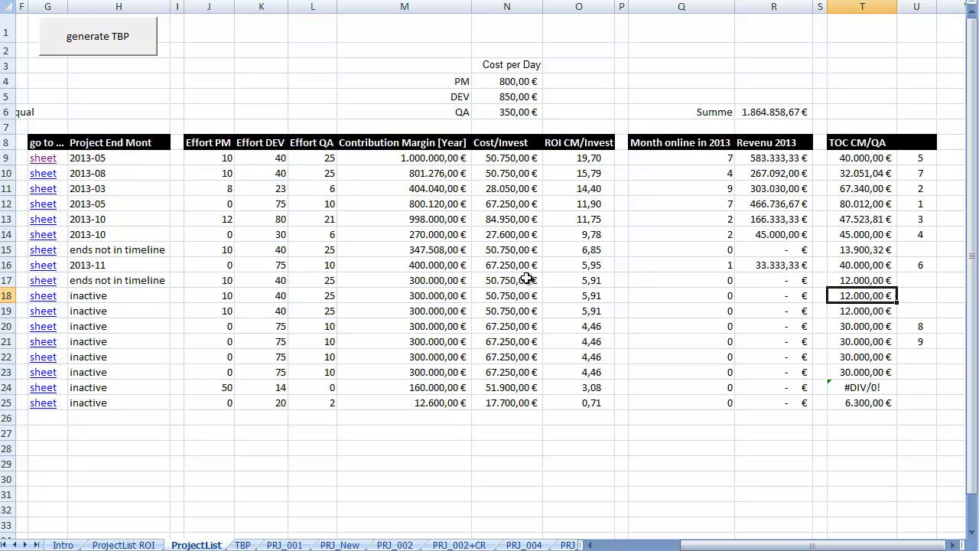
pyautogui.press('Up')
pyautogui.press('Up')
pyautogui.press('Up')
pyautogui.press('Up')
pyautogui.press('Up')
pyautogui.press('Up')
pyautogui.press('Up')
pyautogui.press('Up')
pyautogui.press('Up')
pyautogui.press('Up')
pyautogui.press('Up')
pyautogui.press('Up')
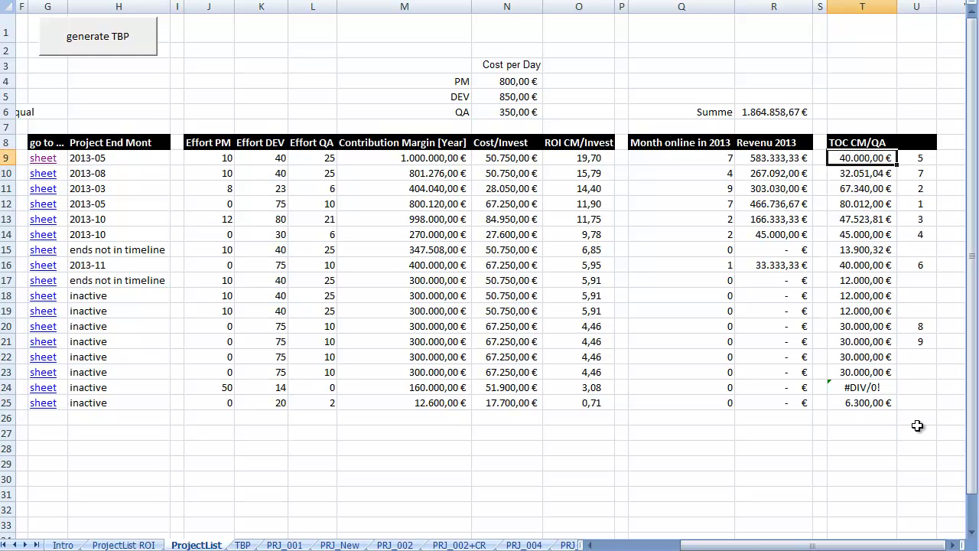
# - Go back along the Cost-Improvement-QA row from the ranking column to its Project-ID
pyautogui.click(912, 403)
pyautogui.press('Left')
pyautogui.press('Left')
pyautogui.press('Left')
pyautogui.press('Left')
pyautogui.press('Left')
pyautogui.press('Left')
pyautogui.press('Left')
pyautogui.press('Left')
pyautogui.press('Left')
pyautogui.press('Left')
pyautogui.press('Left')
pyautogui.press('Left')
pyautogui.press('Left')
pyautogui.press('Left')
pyautogui.press('Left')
pyautogui.press('Left')
pyautogui.press('Left')
pyautogui.press('Left')
pyautogui.press('Left')
pyautogui.press('Left')
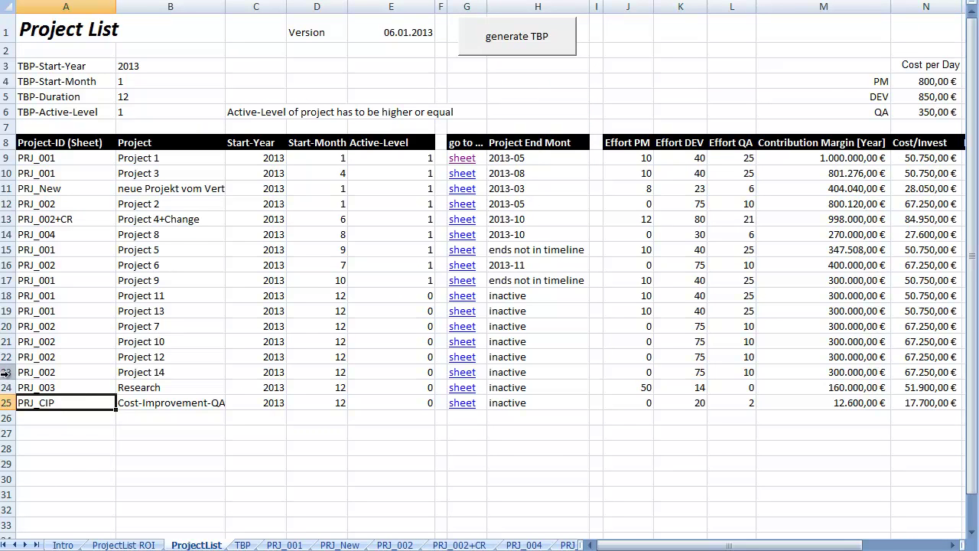
# - Sort the project list, rows 8 to 25 with row 8 as headers, by TOC CM/QA values from largest to smallest
pyautogui.moveTo(4, 402); pyautogui.dragTo(5, 142)
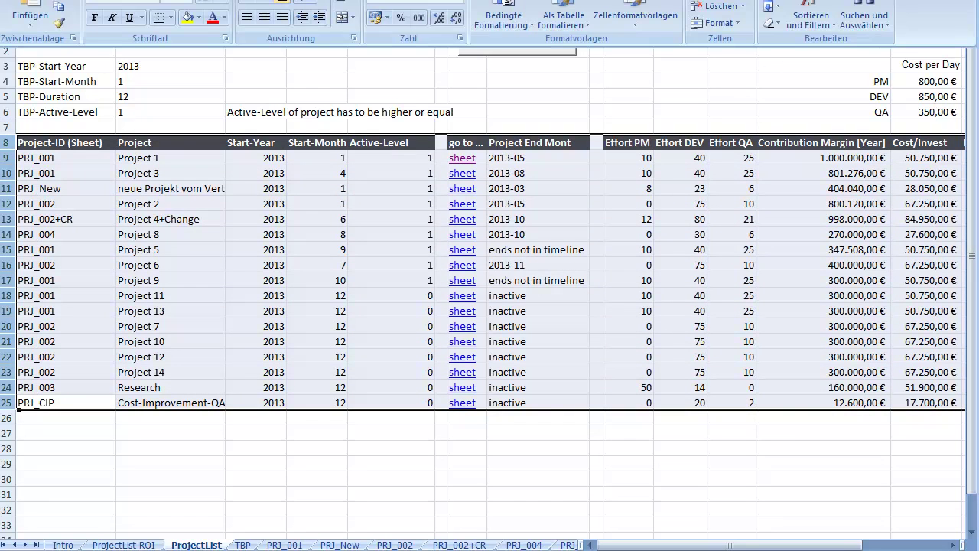
pyautogui.click(809, 19)
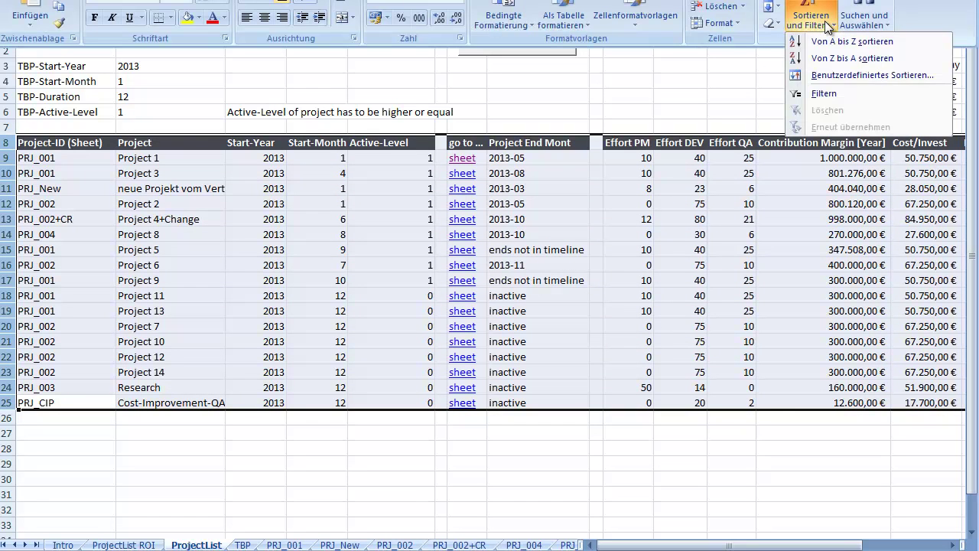
pyautogui.click(831, 76)
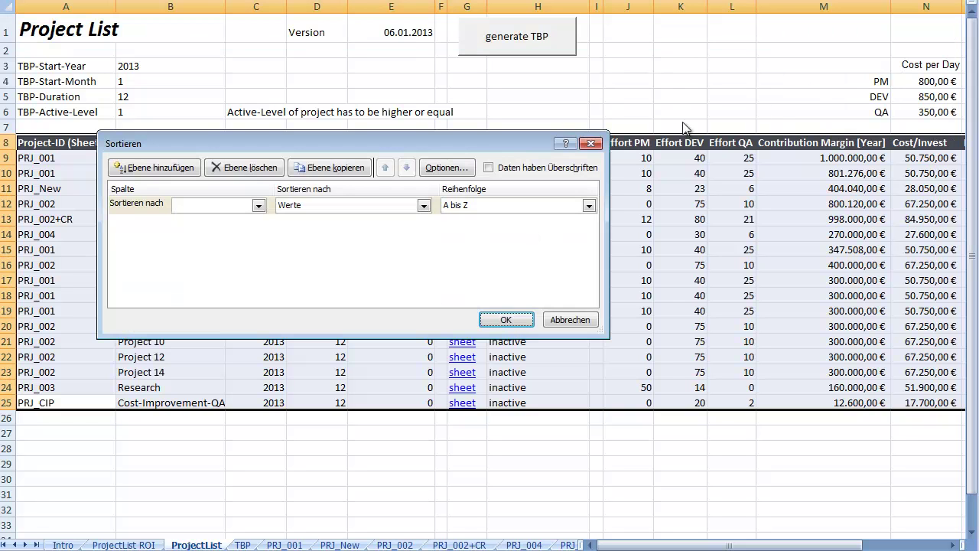
pyautogui.click(488, 167)
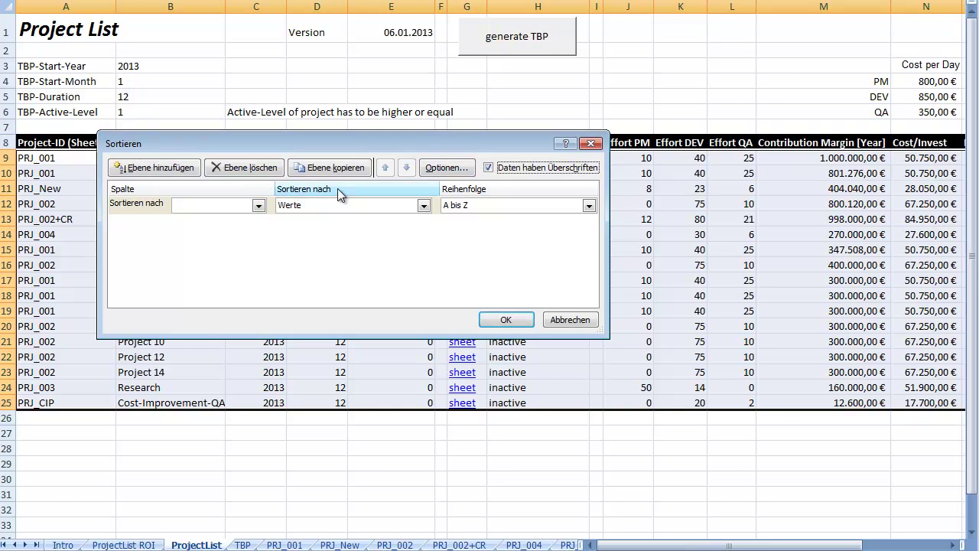
pyautogui.click(261, 206)
pyautogui.moveTo(267, 326); pyautogui.dragTo(265, 326)
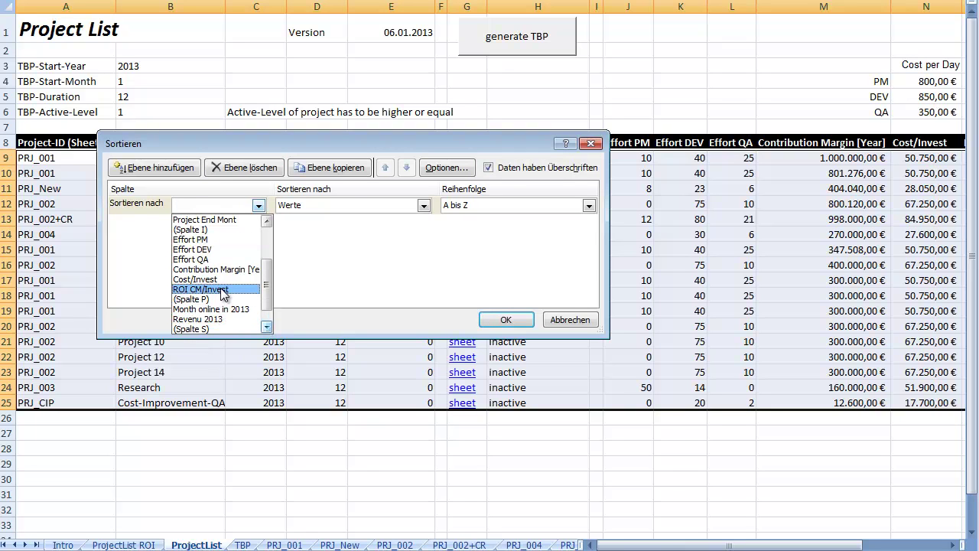
pyautogui.scroll(-1, 228, 313)
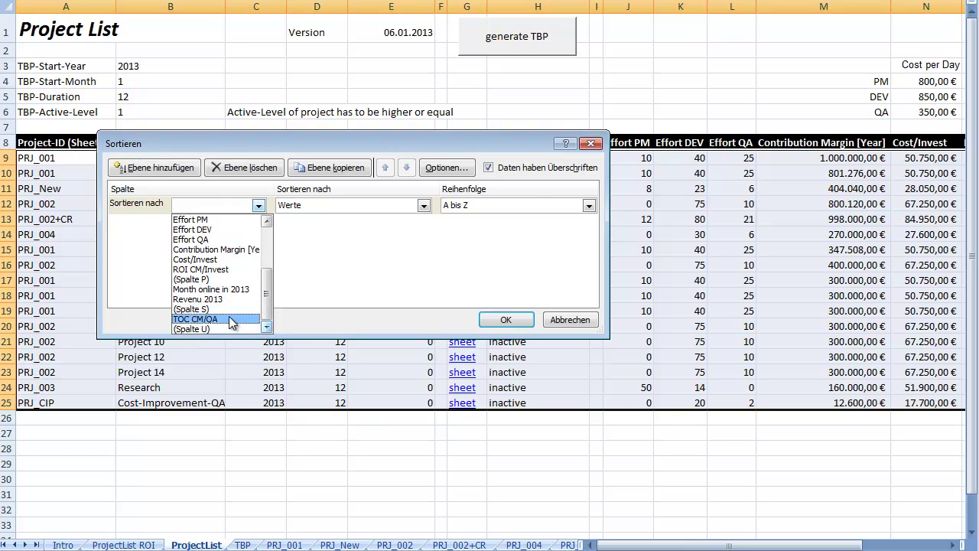
pyautogui.click(228, 318)
pyautogui.click(590, 206)
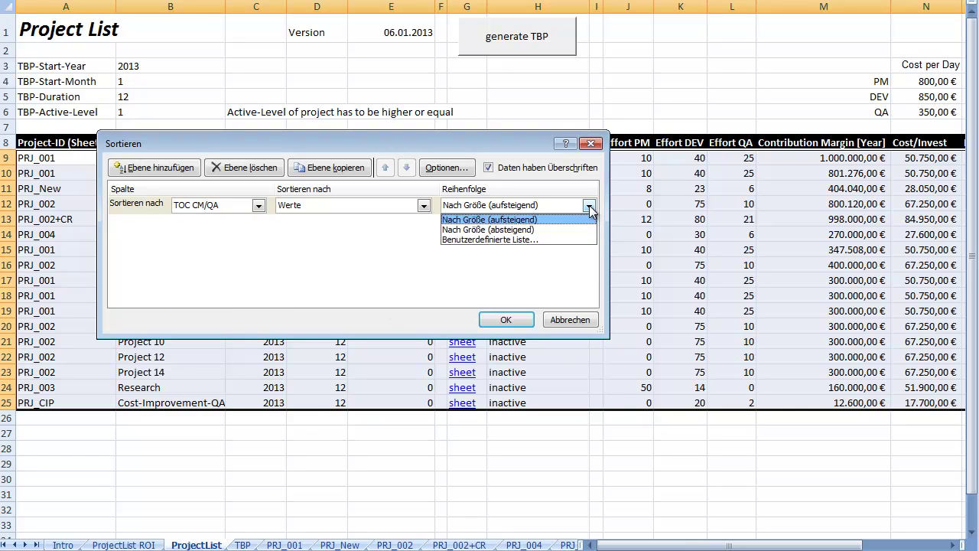
pyautogui.click(554, 230)
pyautogui.click(506, 320)
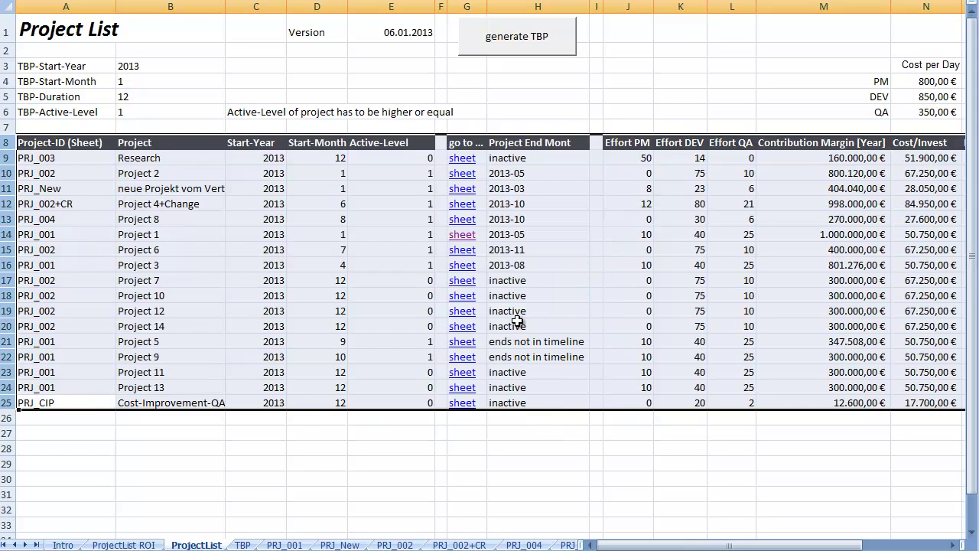
# - Examine the TOC CM/QA values in the first two rows of the sorted list, Research and Project 2
pyautogui.click(831, 158)
pyautogui.press('Right')
pyautogui.press('Right')
pyautogui.press('Right')
pyautogui.press('Right')
pyautogui.press('Right')
pyautogui.press('Right')
pyautogui.press('Right')
pyautogui.press('Right')
pyautogui.press('Right')
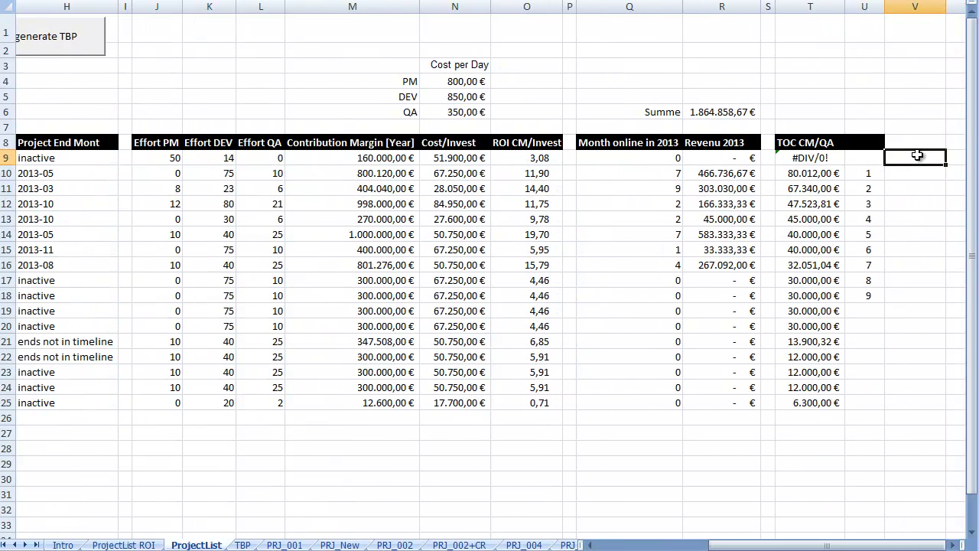
pyautogui.press('Down')
pyautogui.press('Left')
pyautogui.press('Left')
pyautogui.press('Up')
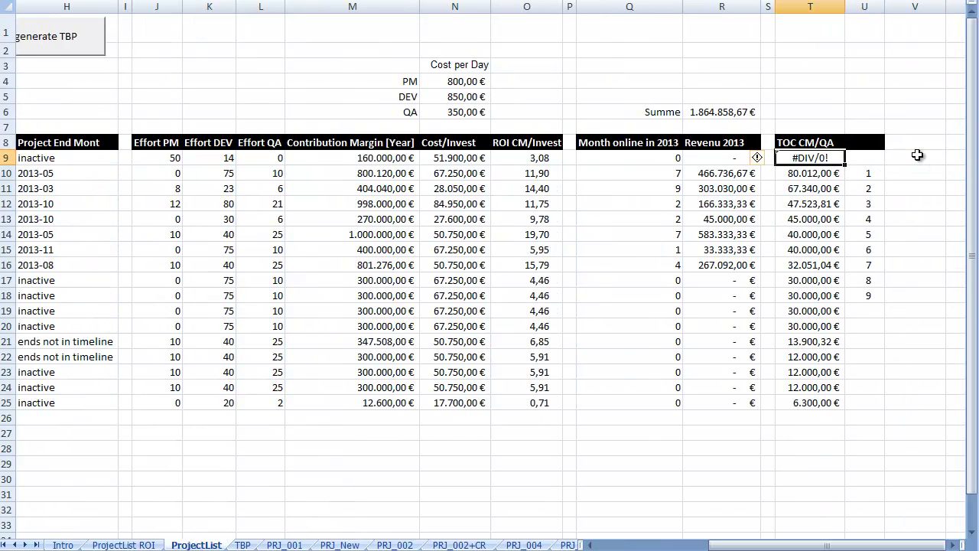
pyautogui.press('Left')
pyautogui.press('Left')
pyautogui.press('Right')
pyautogui.press('Right')
pyautogui.press('Down')
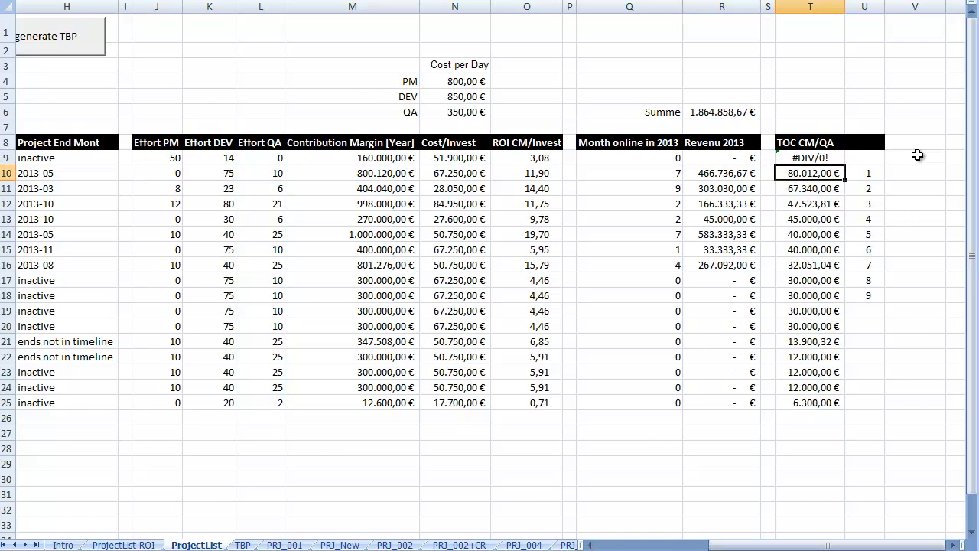
# - Move the Research project row from row 9 to the end of the project list, in row 25
pyautogui.click(6, 157)
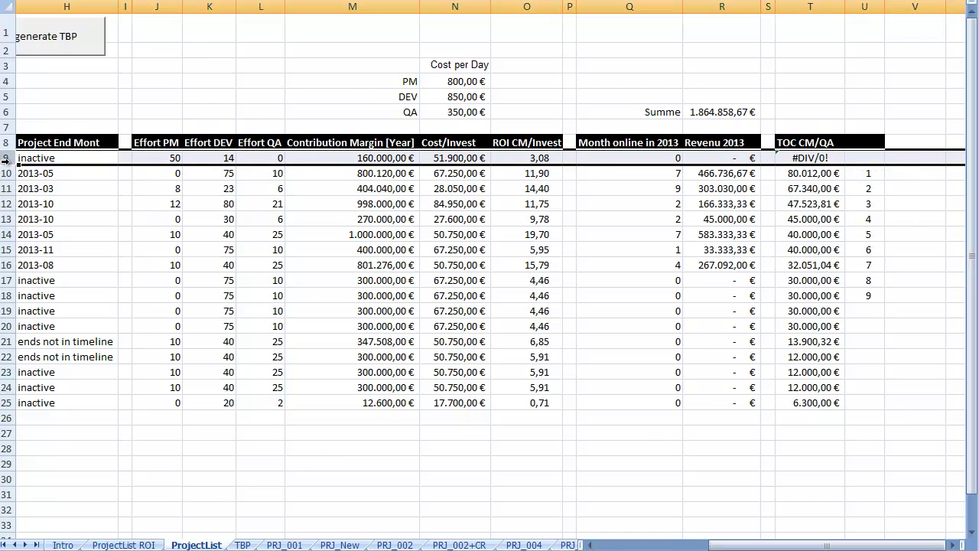
pyautogui.moveTo(61, 167); pyautogui.dragTo(61, 407)
pyautogui.hscroll(-3, 61, 410)
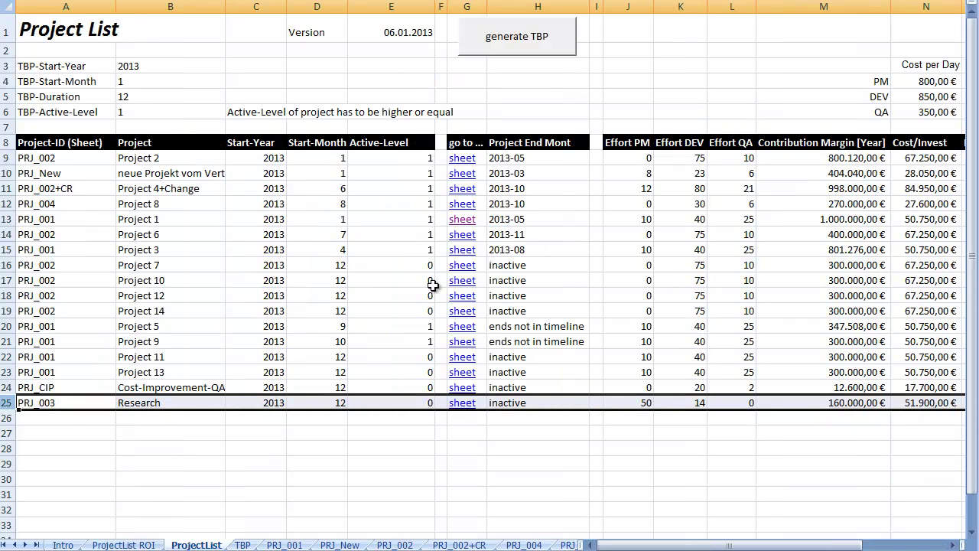
# - Trace Project 2's row across from its Project End Mont past the TOC CM/QA ranking
pyautogui.click(512, 161)
pyautogui.press('Right')
pyautogui.press('Right')
pyautogui.press('Right')
pyautogui.press('Right')
pyautogui.press('Right')
pyautogui.press('Right')
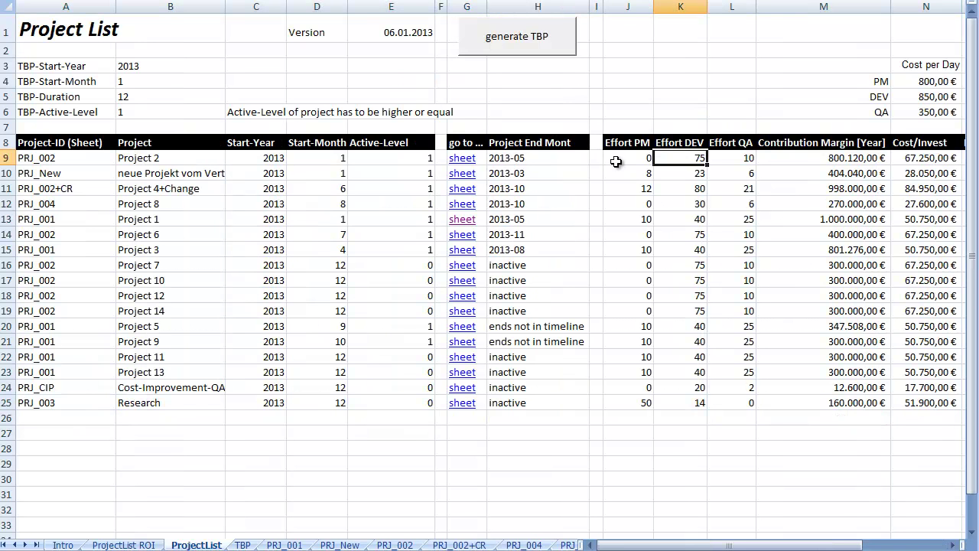
pyautogui.press('Right')
pyautogui.press('Right')
pyautogui.press('Right')
pyautogui.press('Right')
pyautogui.press('Right')
pyautogui.press('Right')
pyautogui.press('Right')
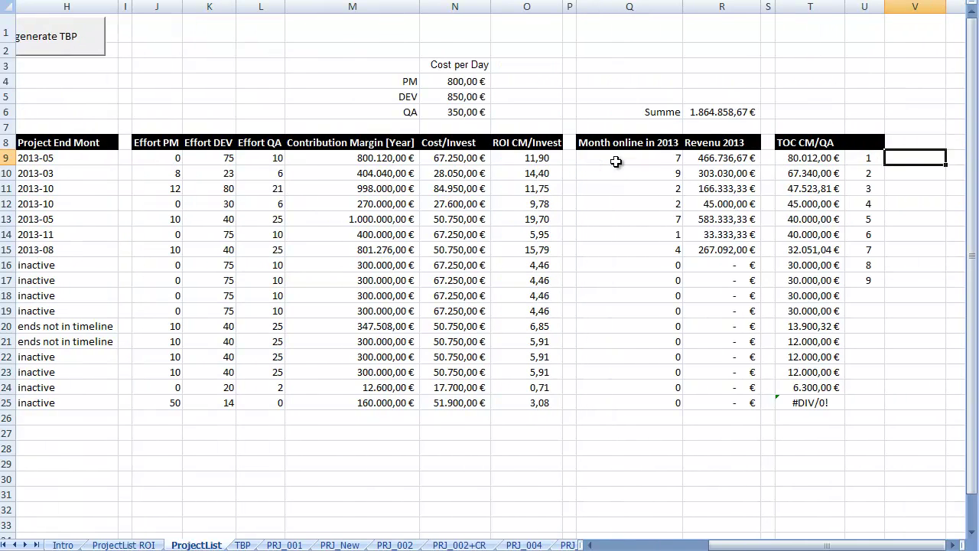
# - Check the ranking numbers beside the TOC CM/QA column and return to Project 2's TOC CM/QA value
pyautogui.press('Down')
pyautogui.press('Down')
pyautogui.press('Down')
pyautogui.press('Down')
pyautogui.press('Down')
pyautogui.press('Down')
pyautogui.press('Down')
pyautogui.press('Down')
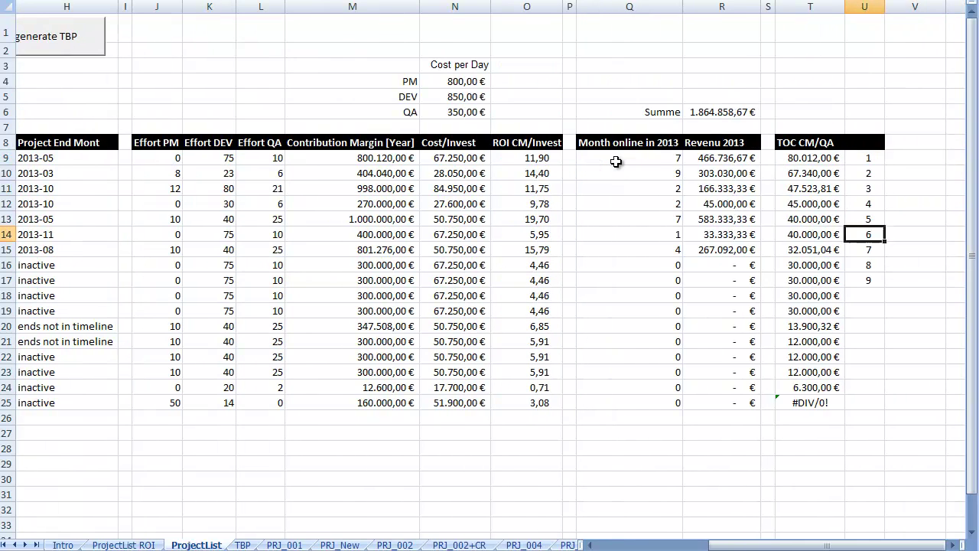
pyautogui.press('Up')
pyautogui.press('Up')
pyautogui.press('Up')
pyautogui.press('Up')
pyautogui.press('Up')
pyautogui.press('Up')
pyautogui.press('Up')
pyautogui.press('Up')
pyautogui.press('Left')
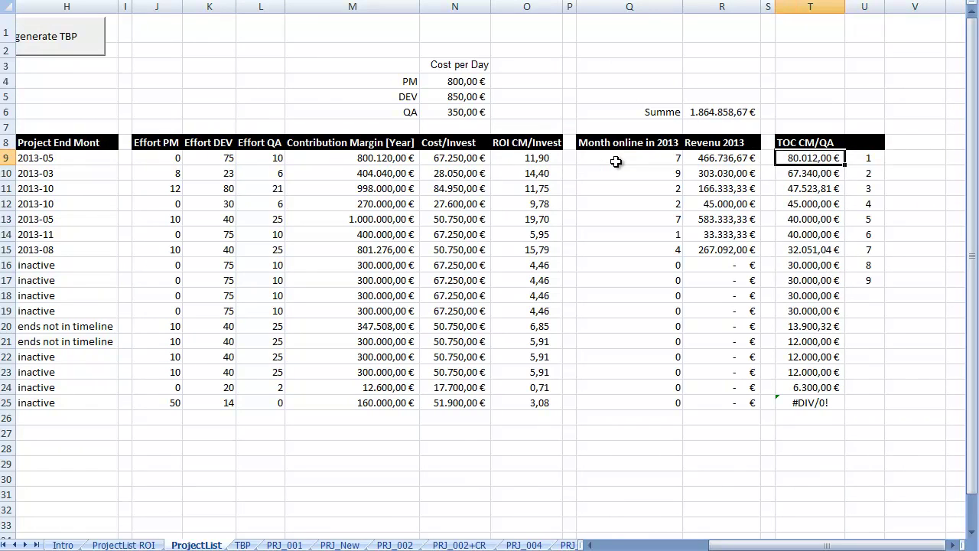
# - Review the TOC CM/QA values of the highest-ranked projects and return to the top of the list
pyautogui.press('Down')
pyautogui.press('Down')
pyautogui.press('Down')
pyautogui.press('Down')
pyautogui.press('Down')
pyautogui.press('Down')
pyautogui.press('Up')
pyautogui.press('Up')
pyautogui.press('Up')
pyautogui.press('Up')
pyautogui.press('Up')
pyautogui.press('Up')
# - Go back along Project 2's row from TOC CM/QA to its Project-ID
pyautogui.press('Left')
pyautogui.press('Left')
pyautogui.press('Left')
pyautogui.press('Left')
pyautogui.press('Left')
pyautogui.press('Left')
pyautogui.press('Left')
pyautogui.press('Left')
pyautogui.press('Left')
pyautogui.press('Left')
pyautogui.press('Left')
pyautogui.press('Left')
pyautogui.press('Left')
pyautogui.press('Left')
pyautogui.press('Left')
pyautogui.press('Left')
pyautogui.press('Left')
pyautogui.press('Left')
pyautogui.press('Left')
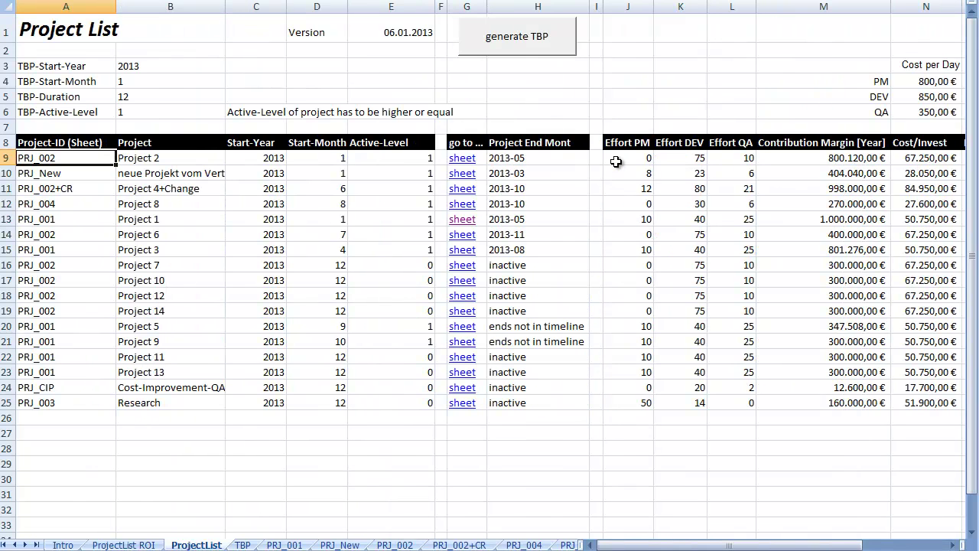
# - Examine the Start-Month values from Project 2 down to Project 7
pyautogui.press('Right')
pyautogui.press('Right')
pyautogui.press('Right')
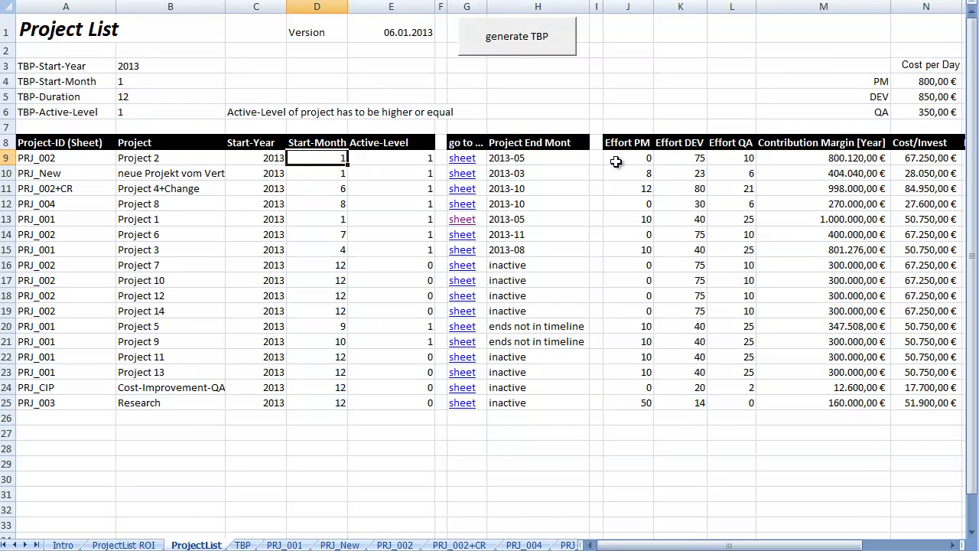
pyautogui.press('Down')
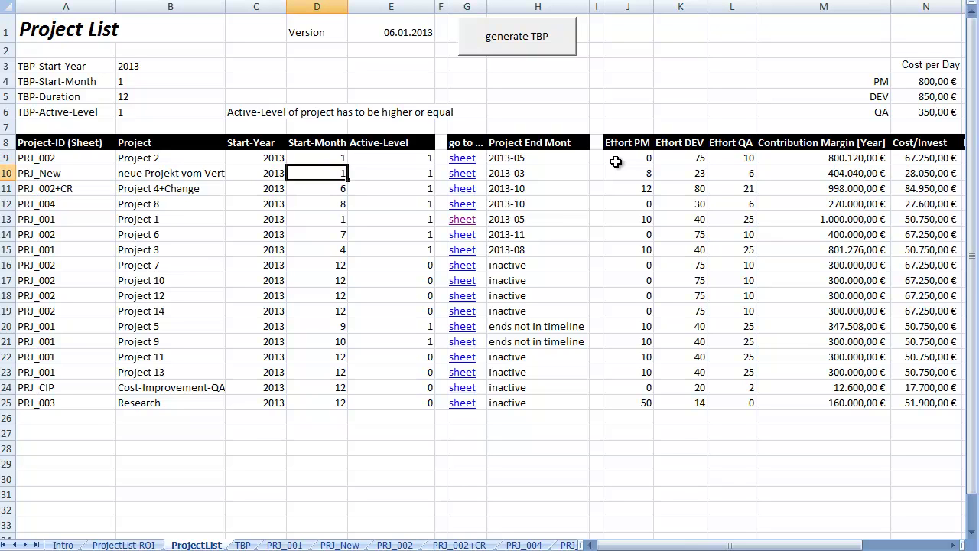
pyautogui.press('Down')
pyautogui.press('Down')
pyautogui.press('Down')
pyautogui.press('Down')
pyautogui.press('Down')
pyautogui.press('Down')
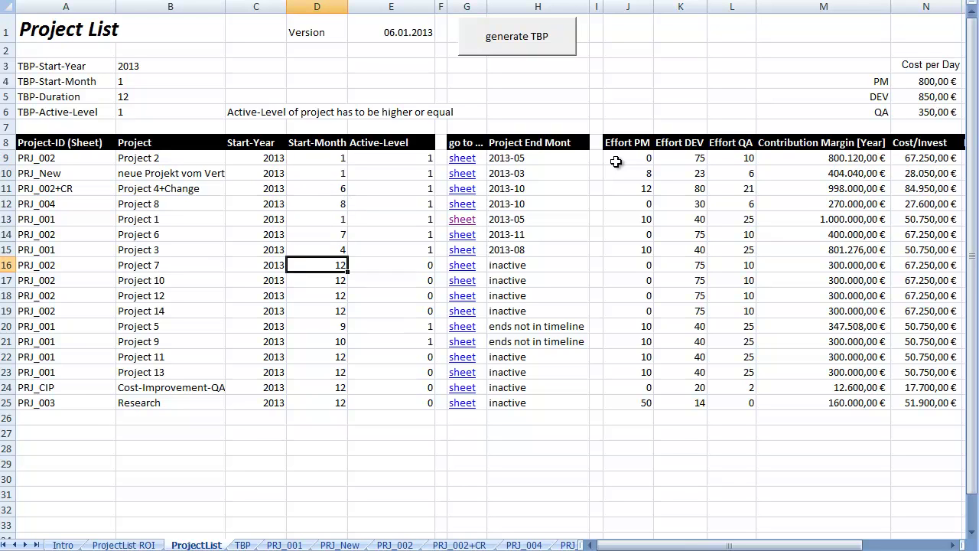
# - Set the Active-Level to 1 for all inactive projects between Project 7 and Research in the project list
pyautogui.press('Right')
pyautogui.press('1')
pyautogui.press('Down')
pyautogui.press('1')
pyautogui.press('Down')
pyautogui.write('1')
pyautogui.press('Down')
pyautogui.write('1')
pyautogui.press('Down')
pyautogui.press('Down')
pyautogui.press('Down')
pyautogui.press('1')
pyautogui.press('Down')
pyautogui.press('1')
pyautogui.press('Down')
pyautogui.press('1')
pyautogui.press('Down')
pyautogui.write('1')
# - Set the Start-Month of every project below Project 2 to 12 and generate the TBP
pyautogui.press('Up')
pyautogui.press('Up')
pyautogui.press('Down')
pyautogui.press('Left')
pyautogui.press('Down')
pyautogui.press('Up')
pyautogui.press('Up')
pyautogui.press('Up')
pyautogui.press('Up')
pyautogui.press('Up')
pyautogui.write('12')
pyautogui.press('Up')
pyautogui.press('Up')
pyautogui.press('Up')
pyautogui.press('Up')
pyautogui.press('Up')
pyautogui.write('12')
pyautogui.press('Up')
pyautogui.write('12')
pyautogui.press('Up')
pyautogui.press('Up')
pyautogui.write('12')
pyautogui.press('Up')
pyautogui.write('12')
pyautogui.press('Up')
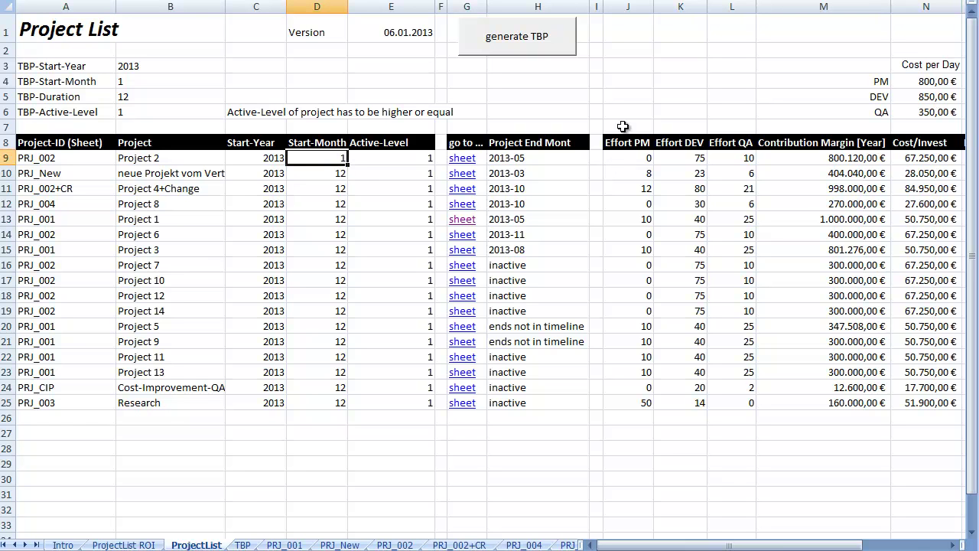
pyautogui.click(525, 45)
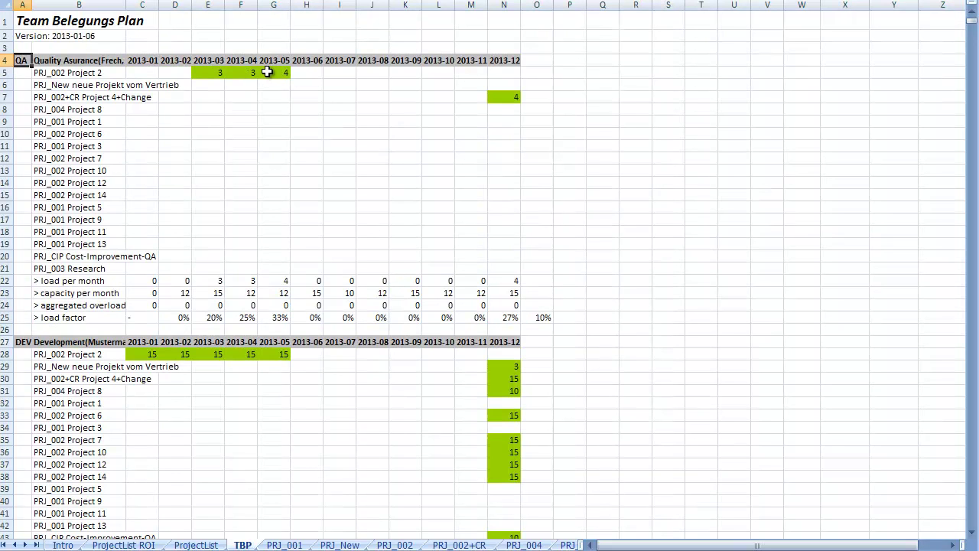
# - Set the Start-Month of the neue Projekt vom Vertrieb and of Project 4+Change to 1, regenerating the TBP after each change
pyautogui.click(196, 545)
pyautogui.write('1')
pyautogui.press('Return')
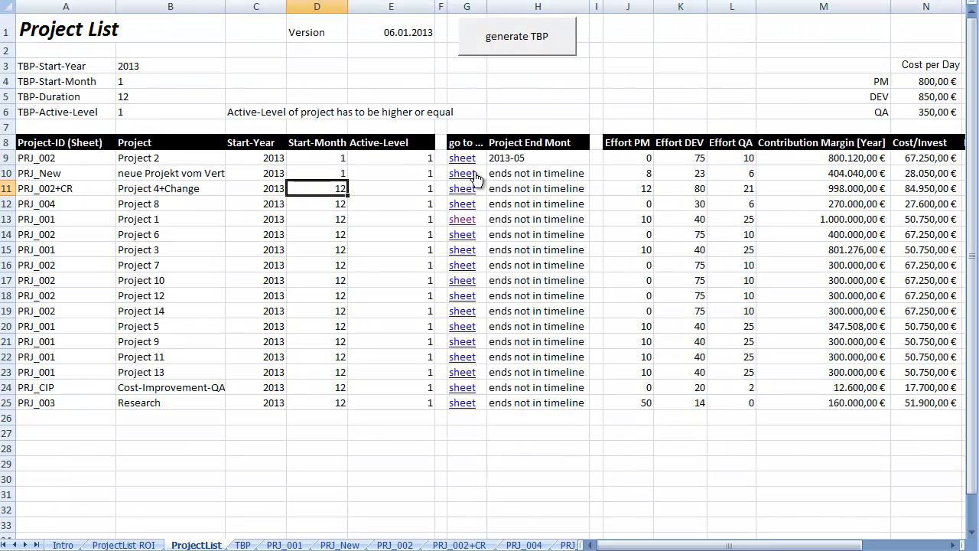
pyautogui.click(518, 49)
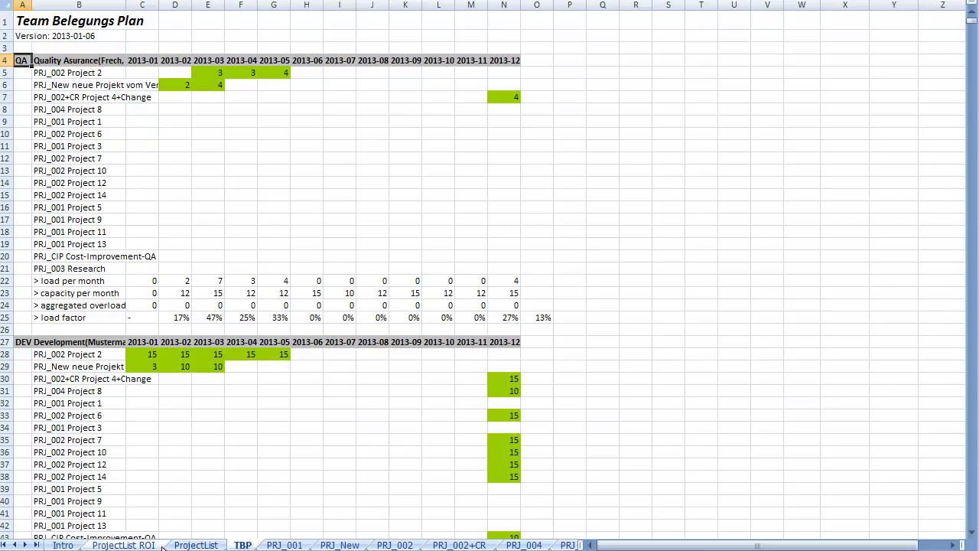
pyautogui.click(196, 545)
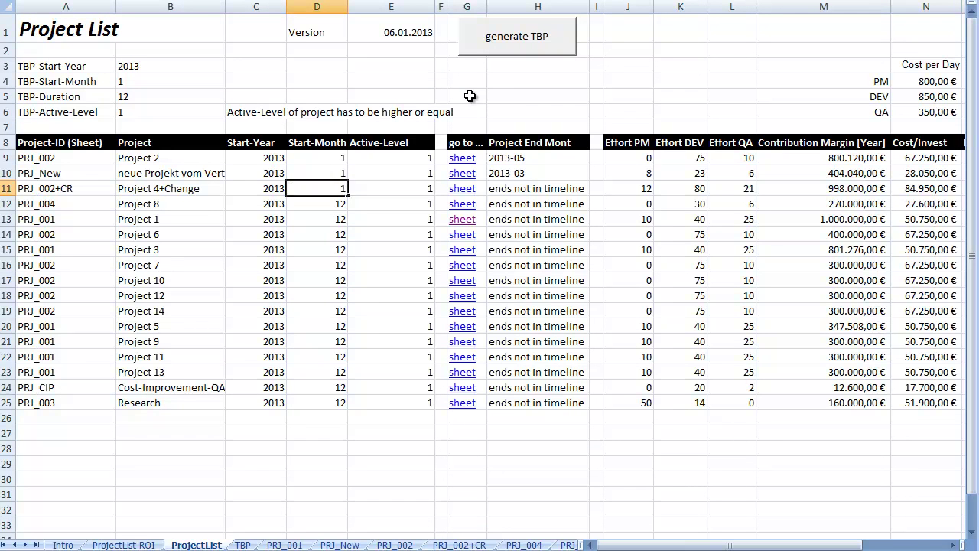
pyautogui.click(512, 38)
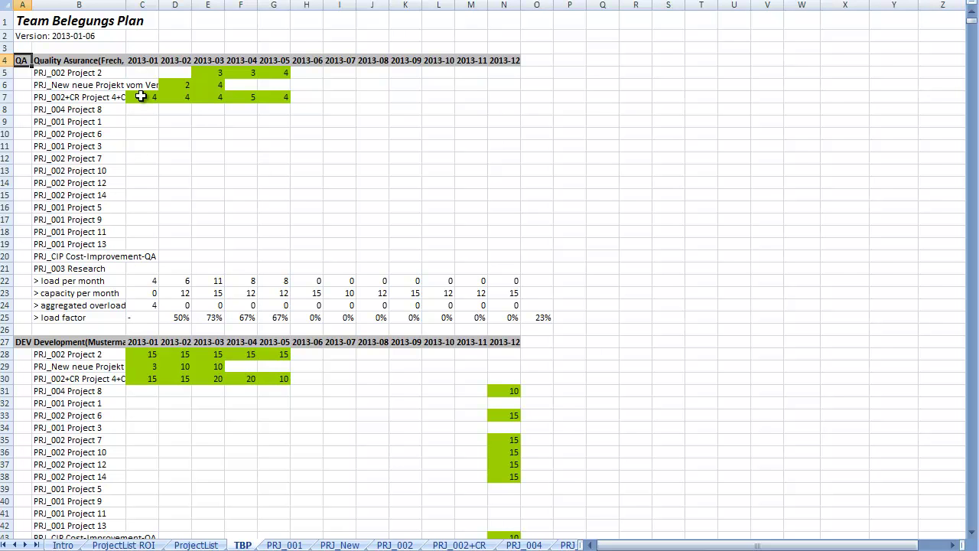
# - Set Project 4+Change's Start-Month to 2 in the project list and regenerate the TBP
pyautogui.click(205, 544)
pyautogui.press('Up')
pyautogui.write('2')
pyautogui.press('Return')
pyautogui.click(522, 34)
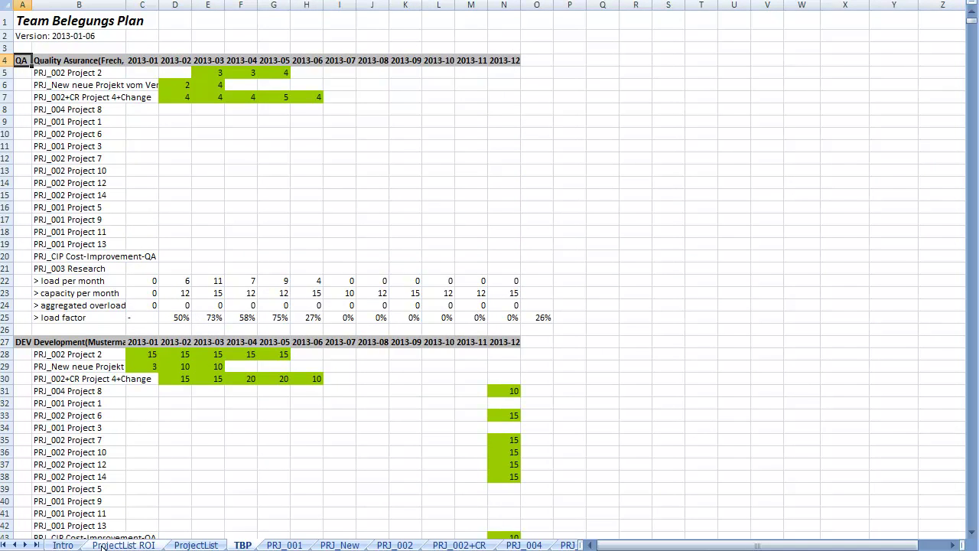
# - Set Project 8's Start-Month to 1 in the project list and regenerate the TBP
pyautogui.click(196, 545)
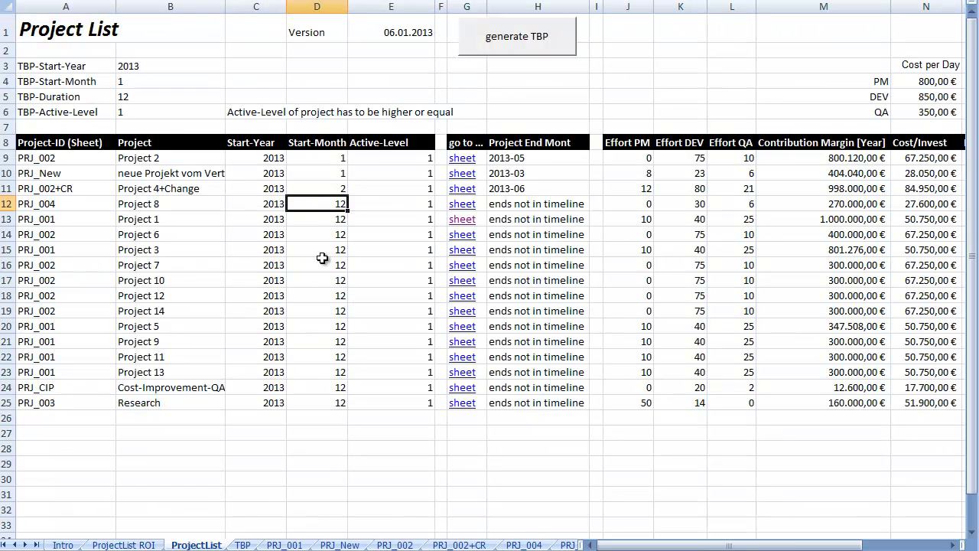
pyautogui.write('1')
pyautogui.press('Return')
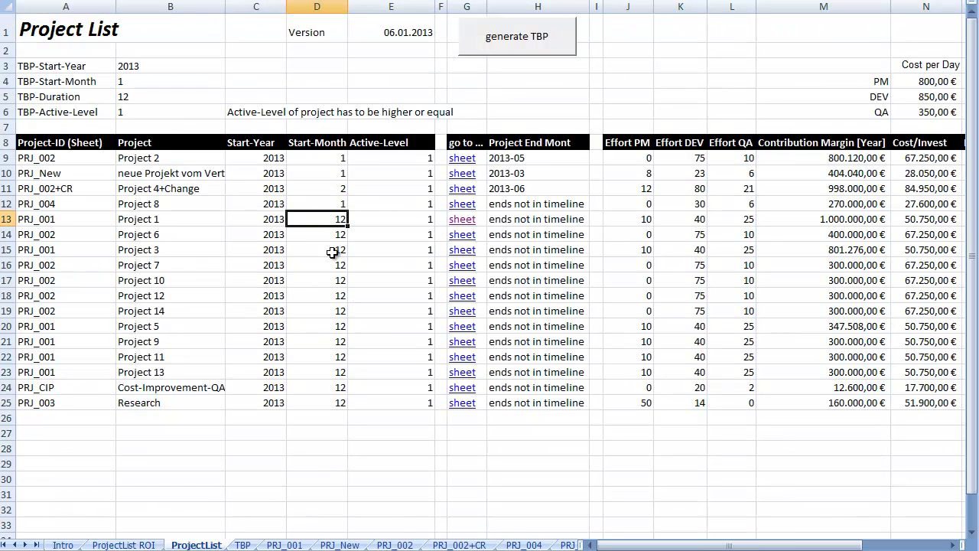
pyautogui.click(536, 40)
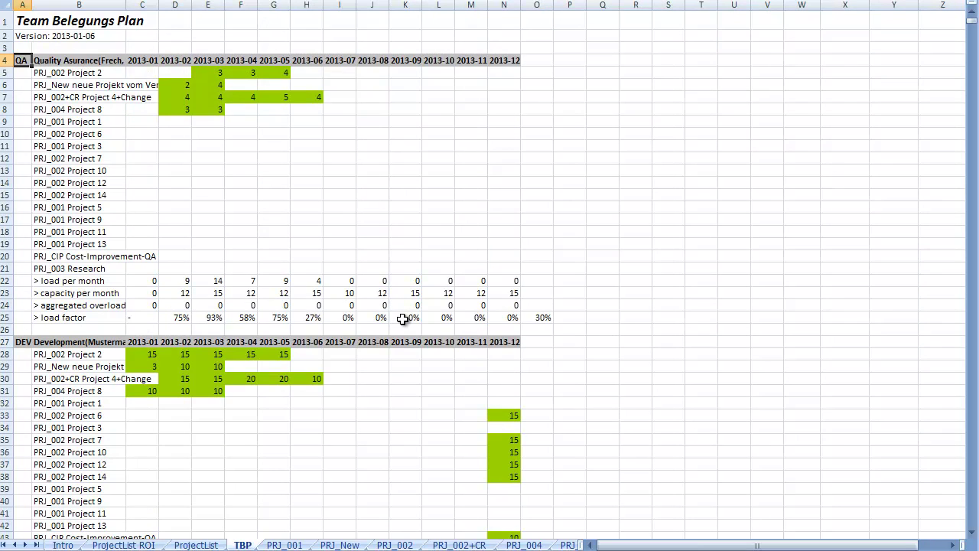
# - Set Project 1's Start-Month to 1 in the project list and regenerate the TBP
pyautogui.click(194, 545)
pyautogui.write('1')
pyautogui.press('Return')
pyautogui.click(508, 40)
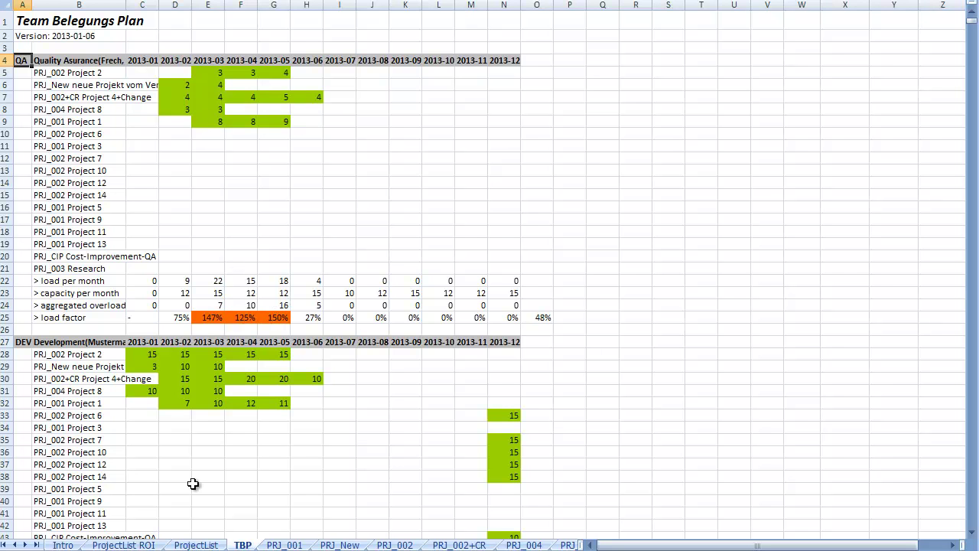
# - Set Project 1's Start-Month to 4 in the project list and regenerate the TBP
pyautogui.click(196, 544)
pyautogui.press('Up')
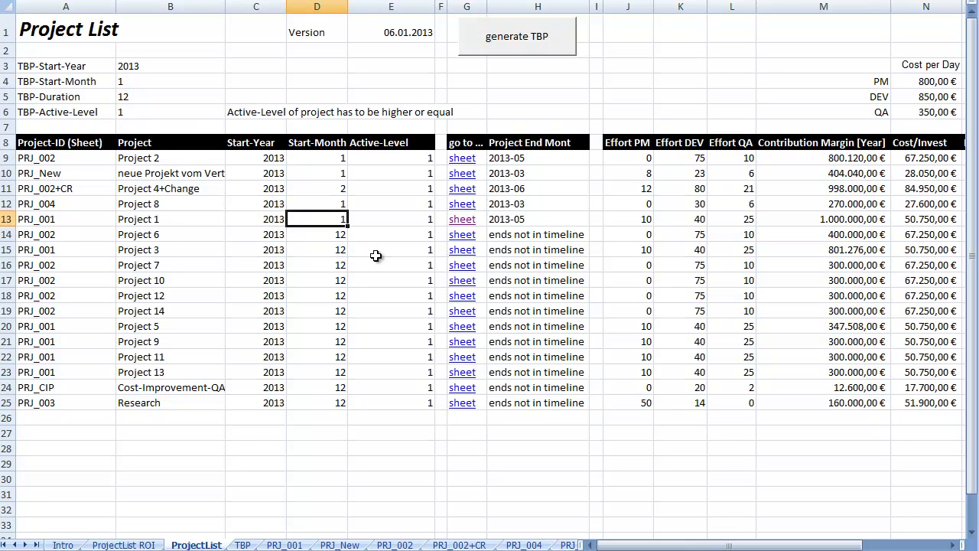
pyautogui.press('Down')
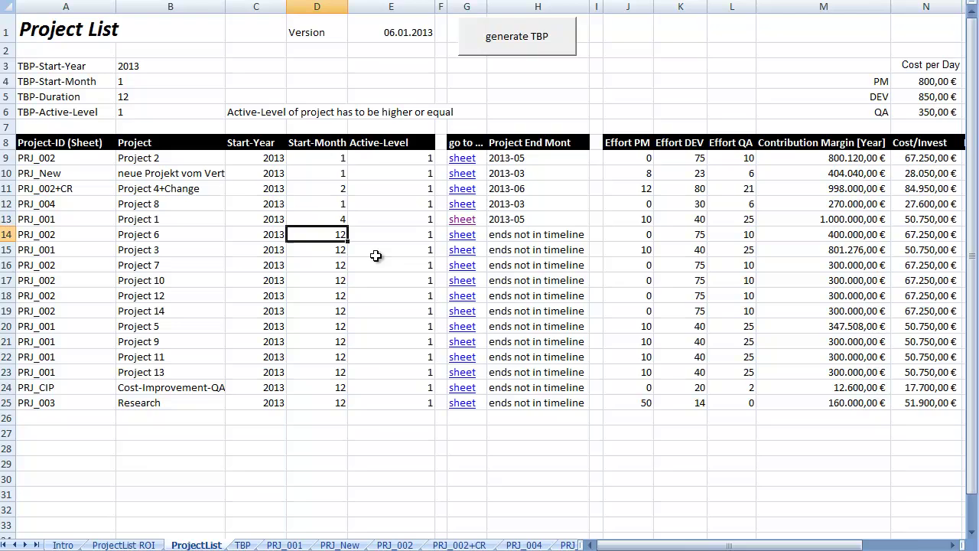
pyautogui.click(528, 33)
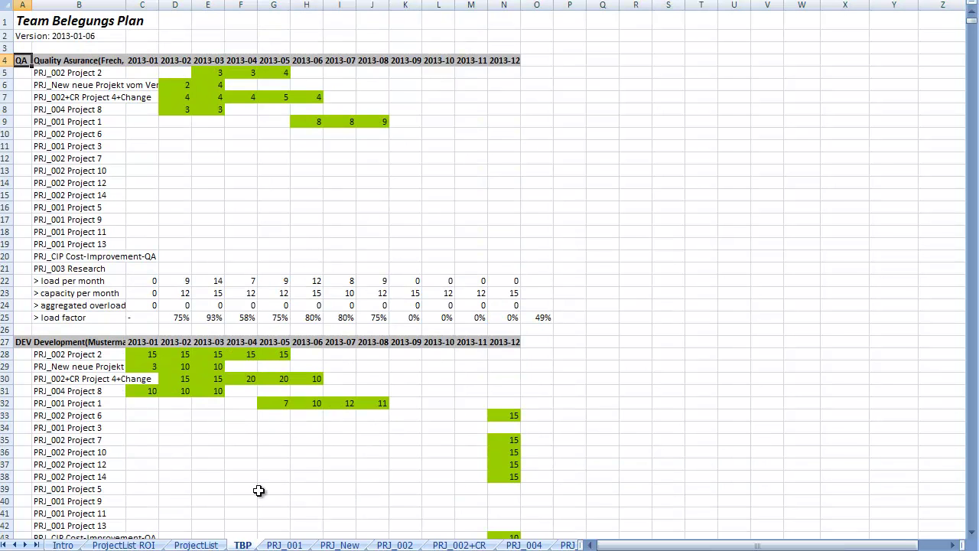
# - Set Project 6's Start-Month to 2 in the project list and regenerate the TBP
pyautogui.click(205, 545)
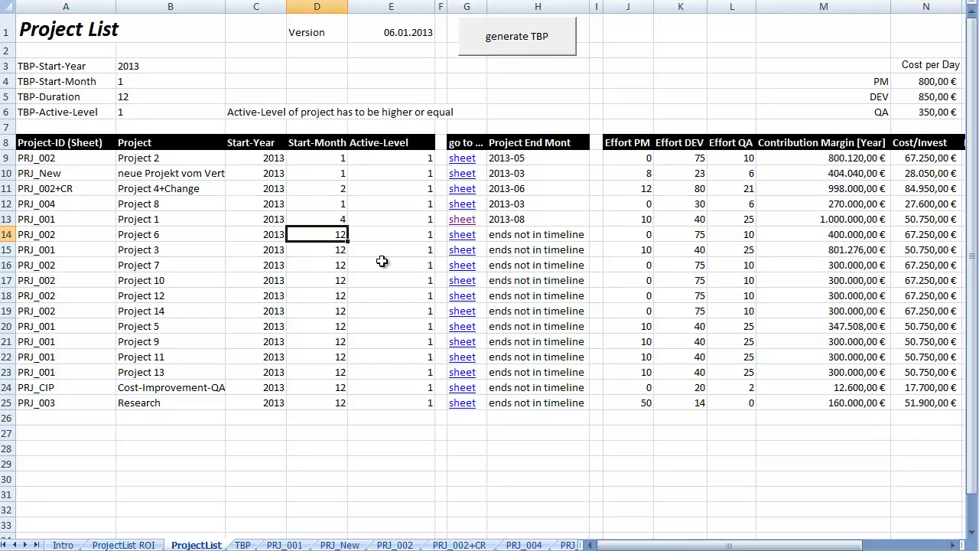
pyautogui.write('12')
pyautogui.press('Return')
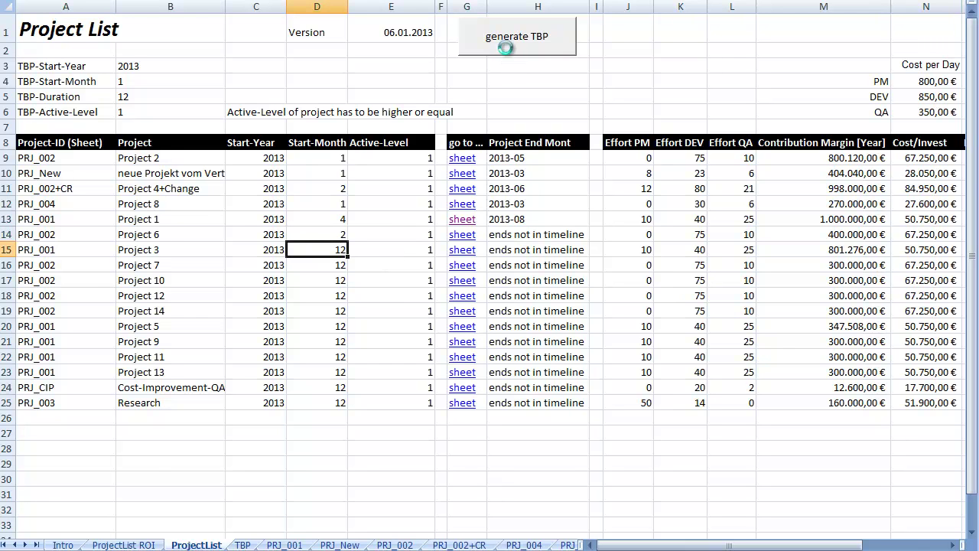
pyautogui.click(506, 47)
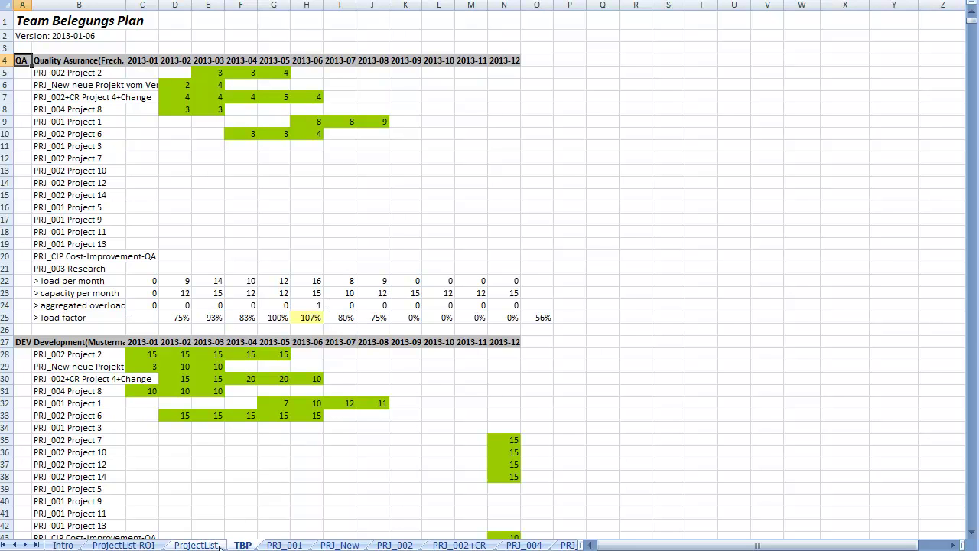
# - Locate Project 3 in the QA plan, set its Start-Month to 6 in the project list and regenerate the TBP
pyautogui.click(93, 146)
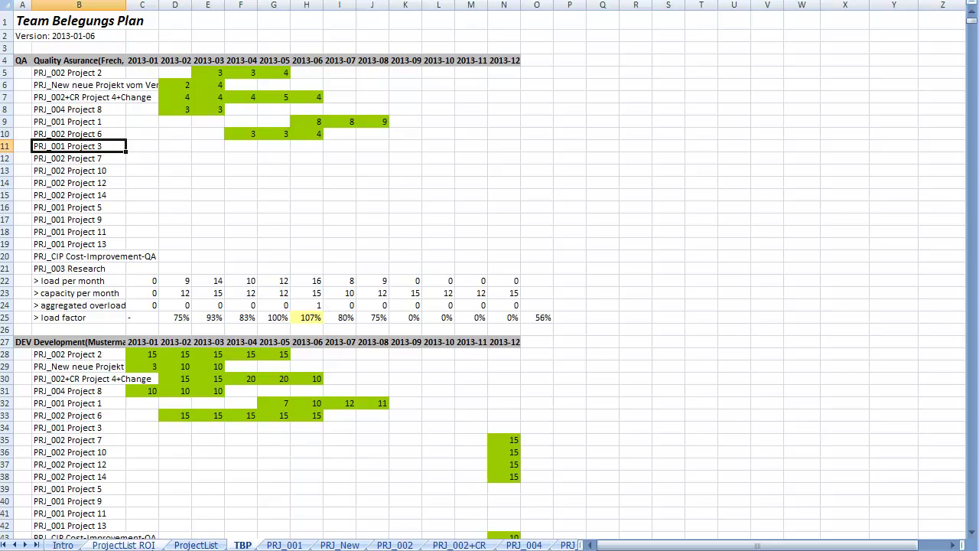
pyautogui.click(196, 545)
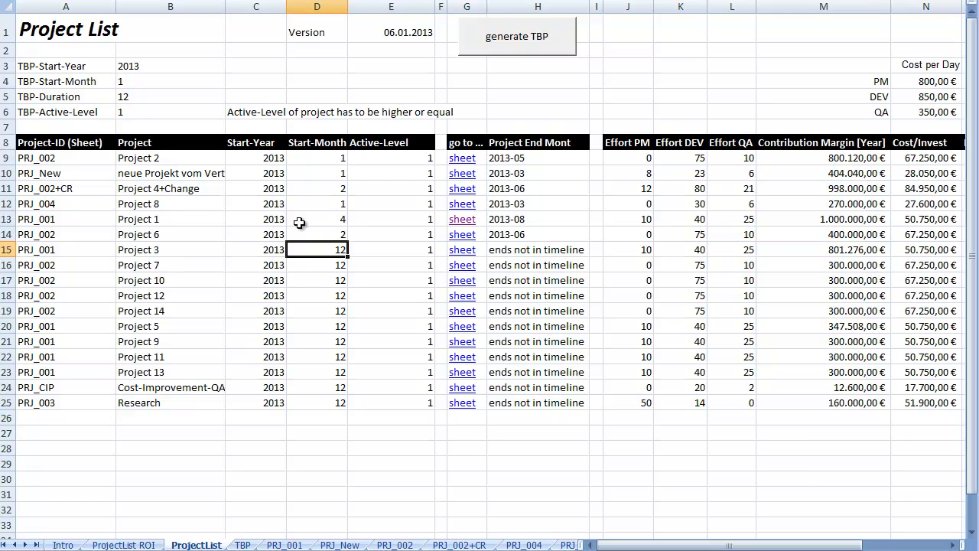
pyautogui.write('6')
pyautogui.press('Return')
pyautogui.click(508, 38)
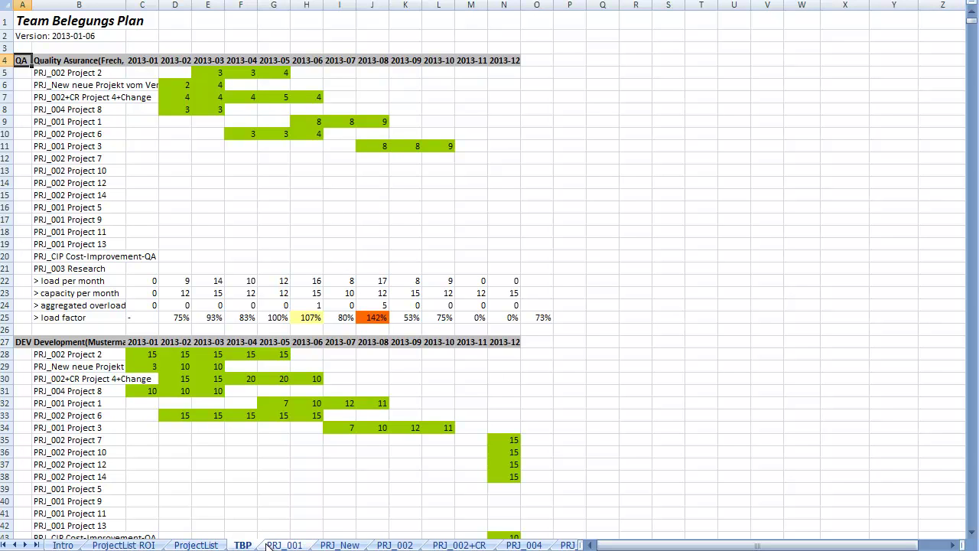
# - Set the Start-Month of Project 3 to 7 and of Project 7 to 5, and regenerate the TBP
pyautogui.click(196, 545)
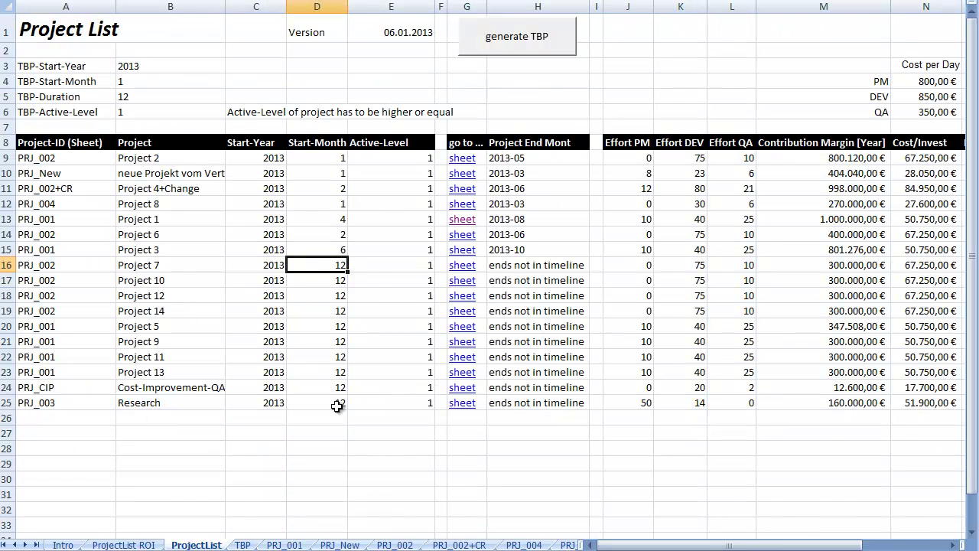
pyautogui.press('Up')
pyautogui.write('7')
pyautogui.press('Return')
pyautogui.write('5')
pyautogui.press('Return')
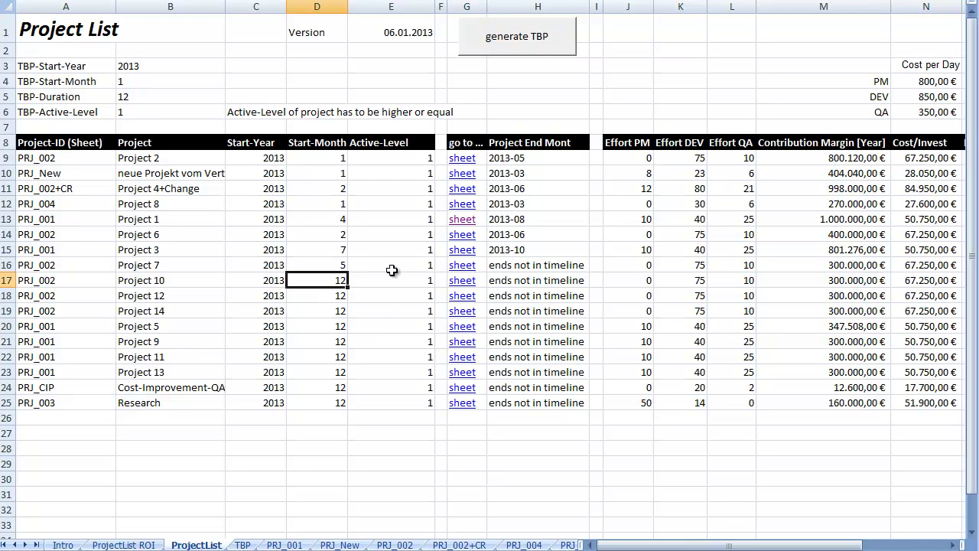
pyautogui.click(513, 30)
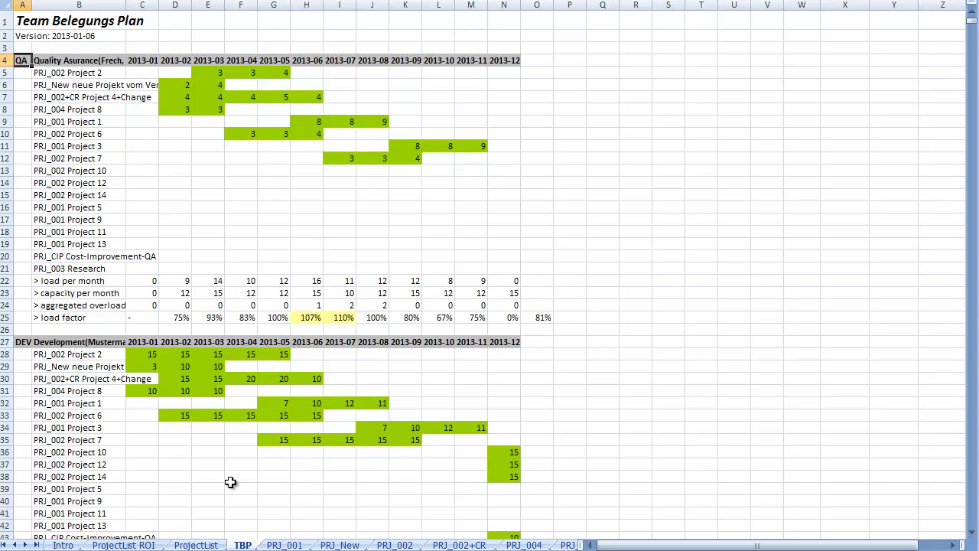
# - Set Project 10's Start-Month to 8 in the project list and regenerate the TBP
pyautogui.click(196, 545)
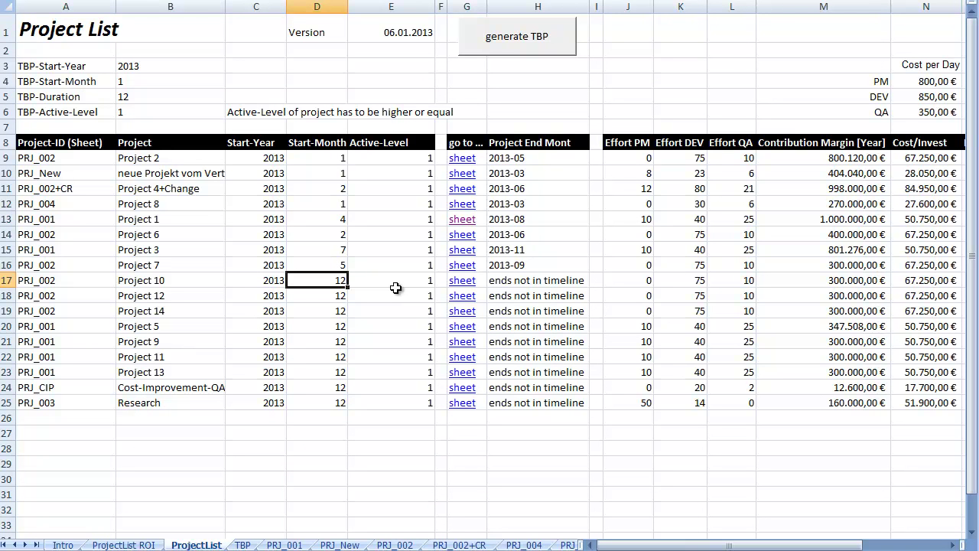
pyautogui.write('6')
pyautogui.click(497, 41)
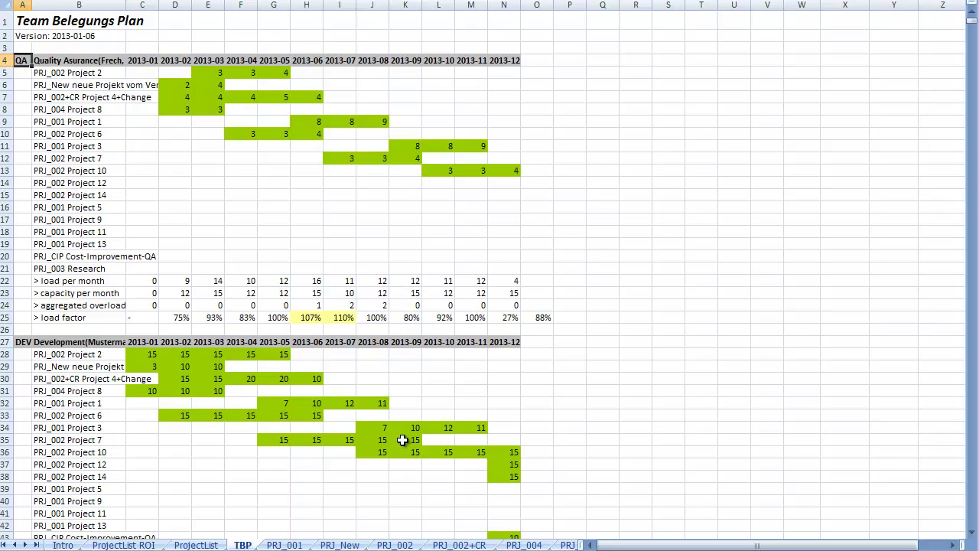
# - Set Project 10's Start-Month to 7 in the project list and regenerate the TBP
pyautogui.click(198, 545)
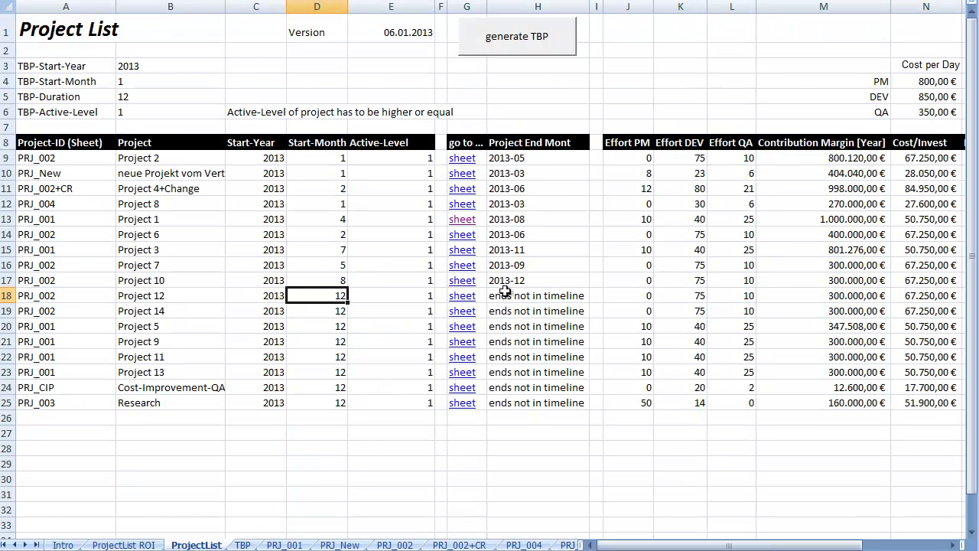
pyautogui.press('Up')
pyautogui.write('7')
pyautogui.press('Return')
pyautogui.click(538, 40)
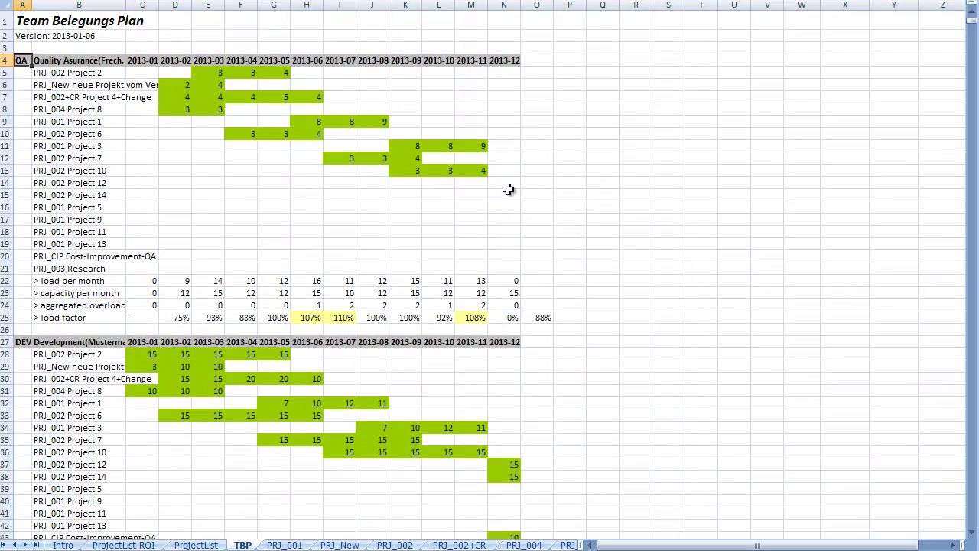
# - Check the 2013-12 QA cells of Projects 12 and 14, set Project 12's Start-Month to 10 and regenerate the TBP
pyautogui.moveTo(503, 185); pyautogui.dragTo(505, 195)
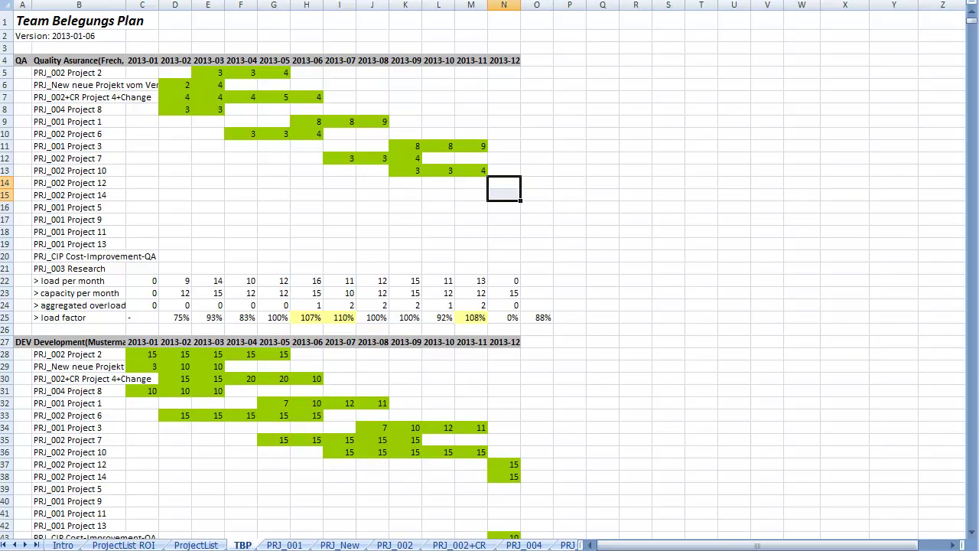
pyautogui.click(196, 545)
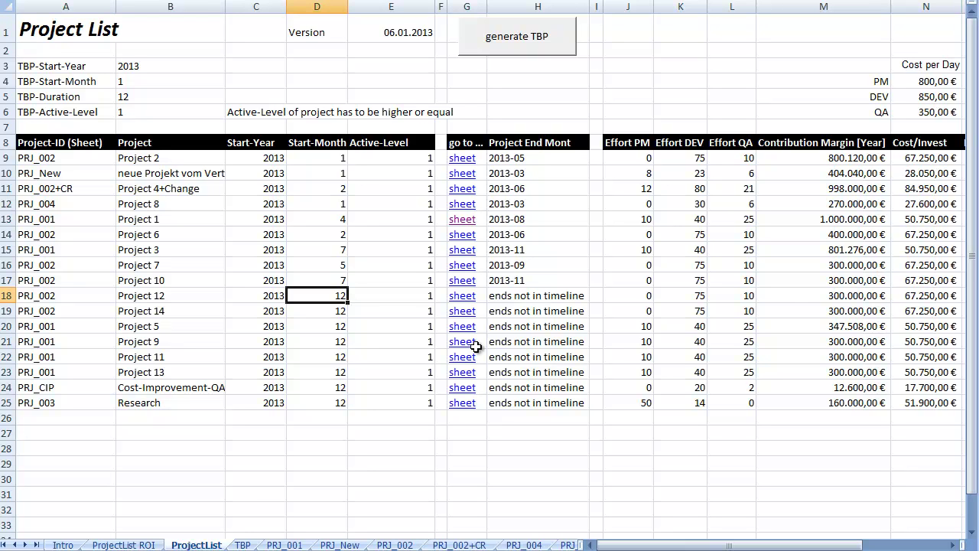
pyautogui.write('10')
pyautogui.press('Return')
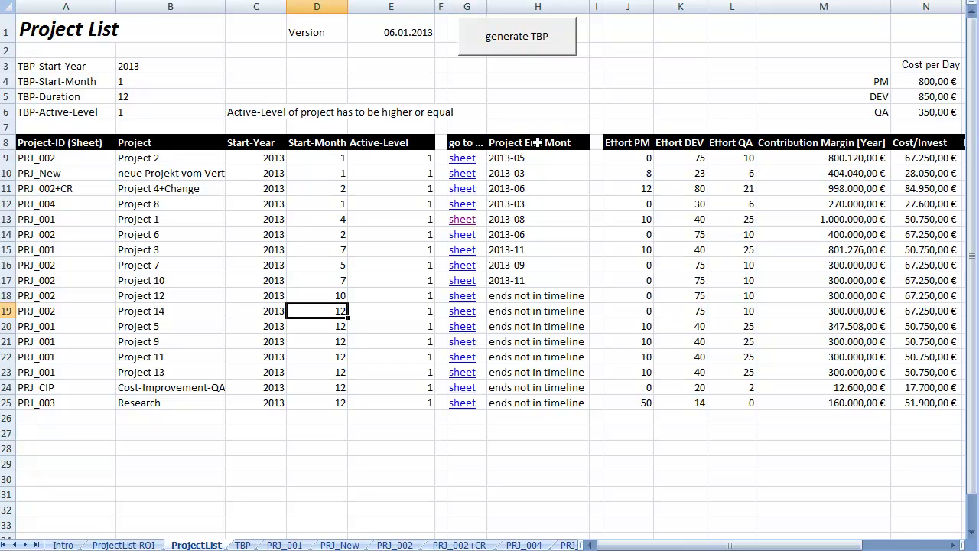
pyautogui.click(519, 38)
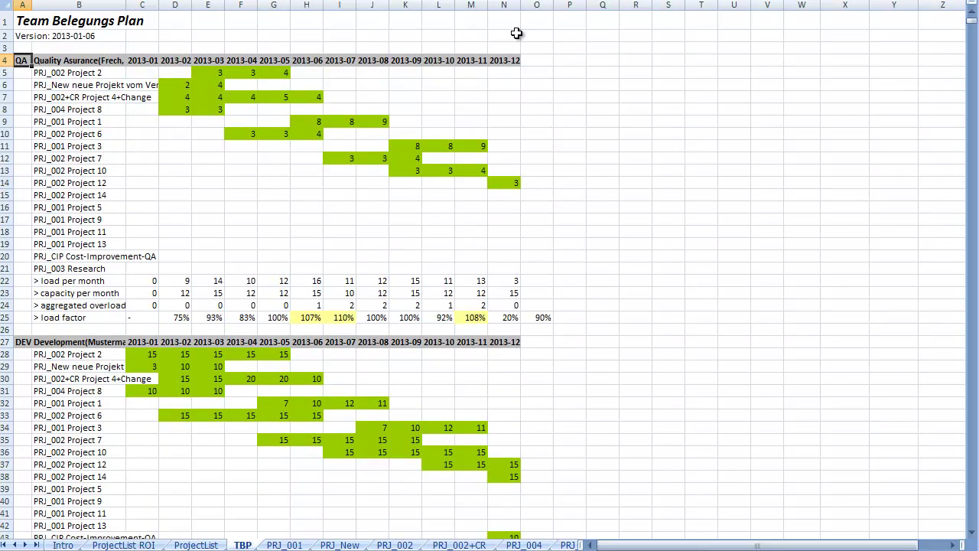
# - Set the Start-Month of Project 14 and Project 5 to 10, regenerate the TBP and select Project 9 in the QA plan
pyautogui.click(507, 182)
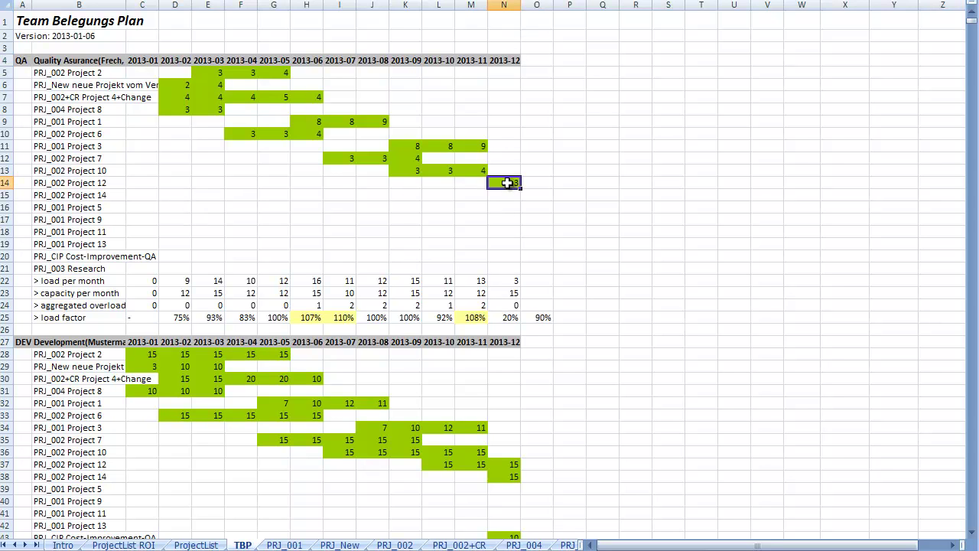
pyautogui.click(196, 545)
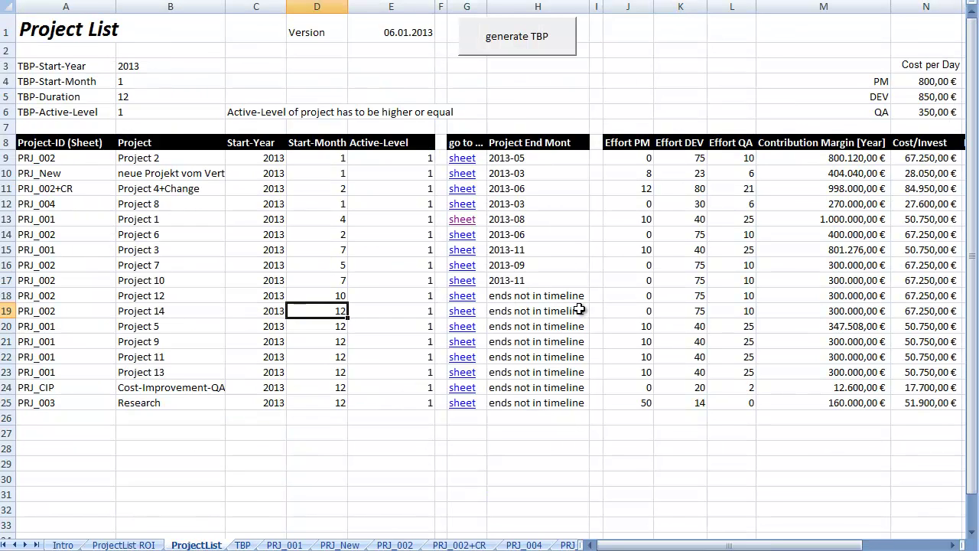
pyautogui.write('10')
pyautogui.press('Return')
pyautogui.write('10')
pyautogui.press('Return')
pyautogui.click(541, 39)
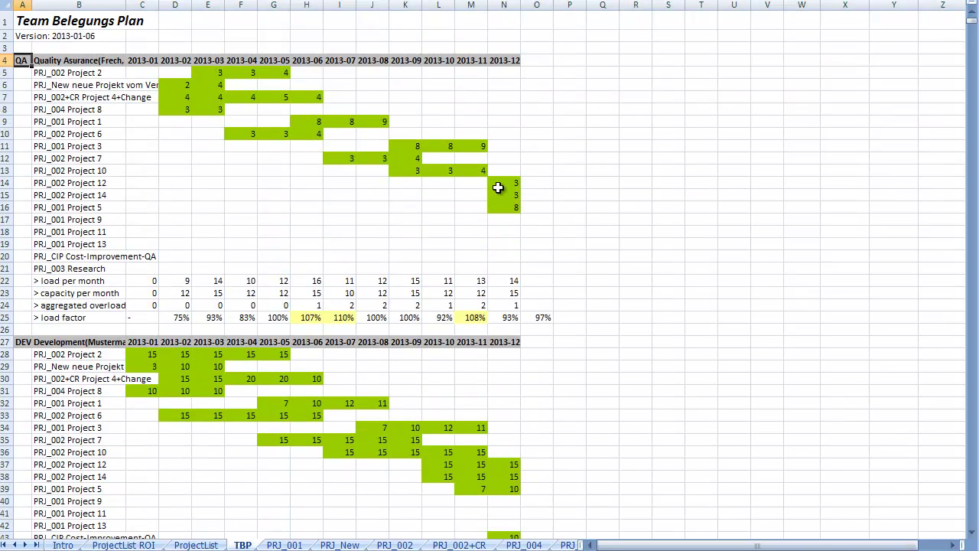
pyautogui.click(76, 218)
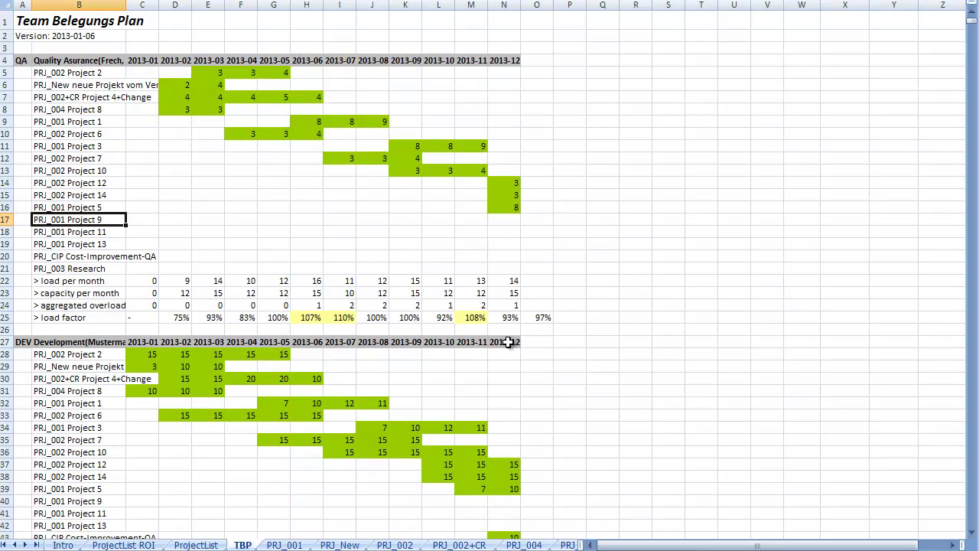
# - Set the Active-Level to 0 for Project 9, Project 11, Project 13, Cost-Improvement-QA and Research in the project list
pyautogui.click(196, 544)
pyautogui.press('Right')
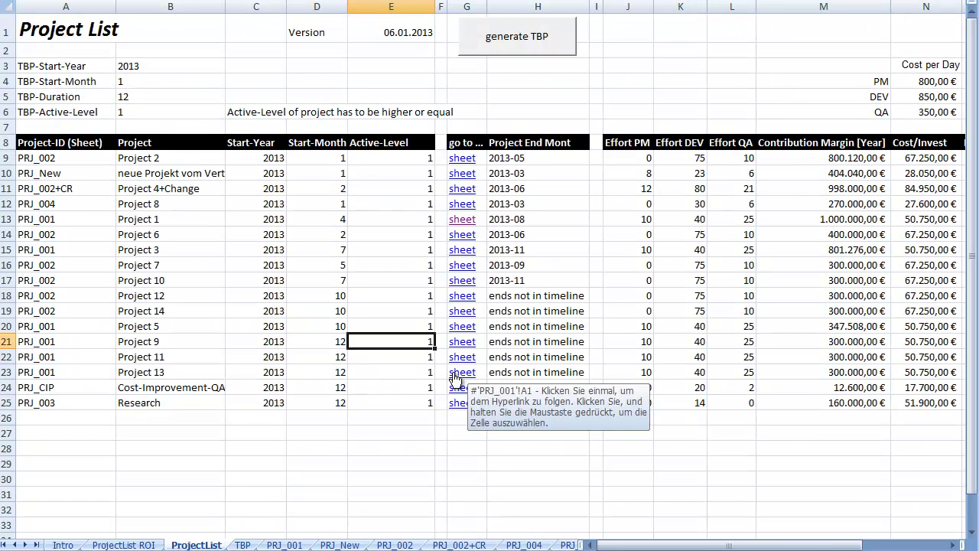
pyautogui.write('0 0 0 0 0')
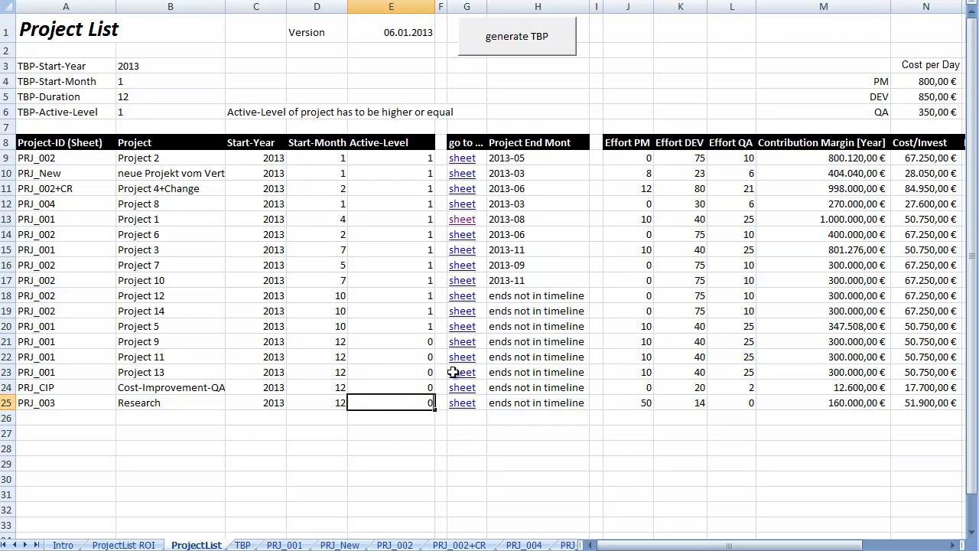
# - Examine the months online and 2013 revenue of the scheduled projects, up to the Summe total in R6
pyautogui.press('Right')
pyautogui.press('Up')
pyautogui.press('Up')
pyautogui.press('Up')
pyautogui.press('Up')
pyautogui.press('Up')
pyautogui.press('Up')
pyautogui.press('Right')
pyautogui.press('Right')
pyautogui.press('Right')
pyautogui.press('Right')
pyautogui.press('Right')
pyautogui.press('Right')
pyautogui.press('Right')
pyautogui.press('Right')
pyautogui.press('Right')
pyautogui.press('Right')
pyautogui.press('Right')
pyautogui.press('Right')
pyautogui.press('Right')
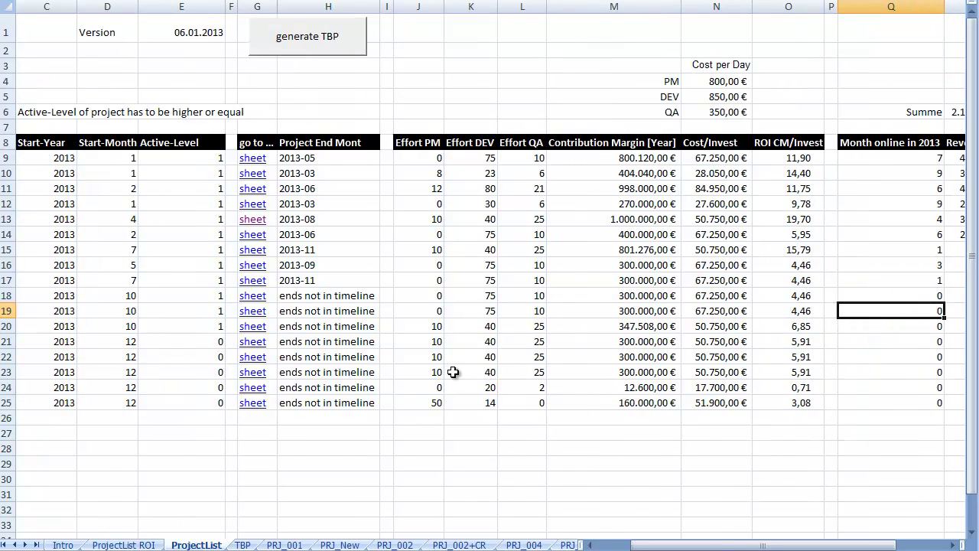
pyautogui.press('Right')
pyautogui.press('Left')
pyautogui.press('Left')
pyautogui.press('Up')
pyautogui.press('Up')
pyautogui.press('Up')
pyautogui.press('Up')
pyautogui.press('Up')
pyautogui.press('Up')
pyautogui.press('Up')
pyautogui.press('Up')
pyautogui.press('Up')
pyautogui.press('Up')
pyautogui.press('Up')
pyautogui.press('Up')
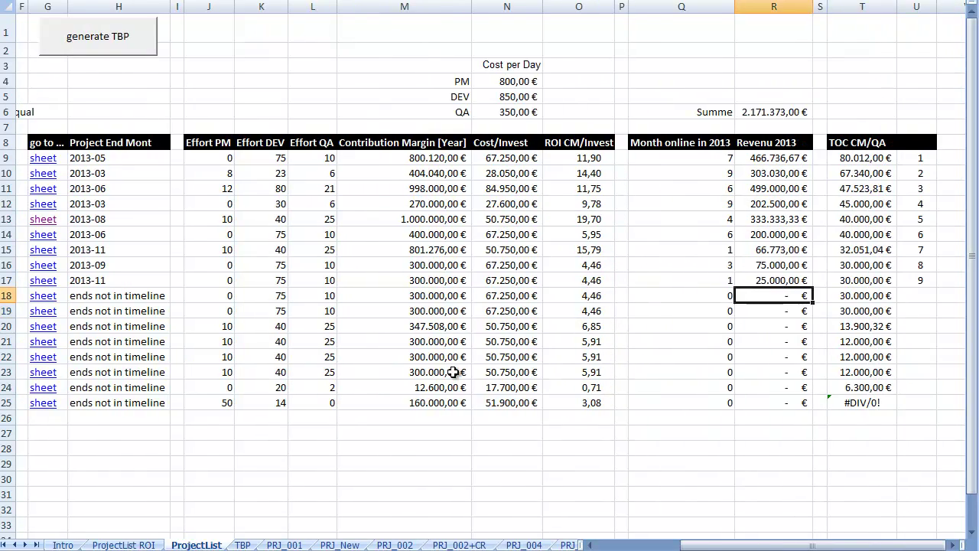
pyautogui.press('Up')
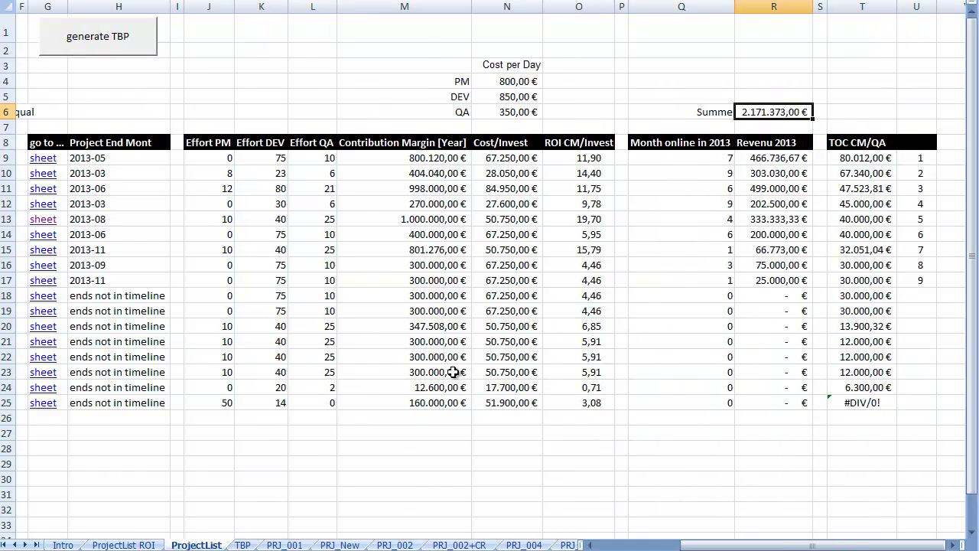
# - Label cell Q2 above the revenue total as "nach ROI"
pyautogui.press('Up')
pyautogui.press('Up')
pyautogui.press('Up')
pyautogui.press('Up')
pyautogui.press('Left')
pyautogui.write('nach')
pyautogui.press('BackSpace')
pyautogui.press('BackSpace')
pyautogui.press('BackSpace')
pyautogui.press('BackSpace')
pyautogui.write('nach ROI')
pyautogui.press('Tab')
# - Link cell R2 to the Summe revenue total in R6 of the ProjectList ROI sheet
pyautogui.write('=')
pyautogui.click(147, 545)
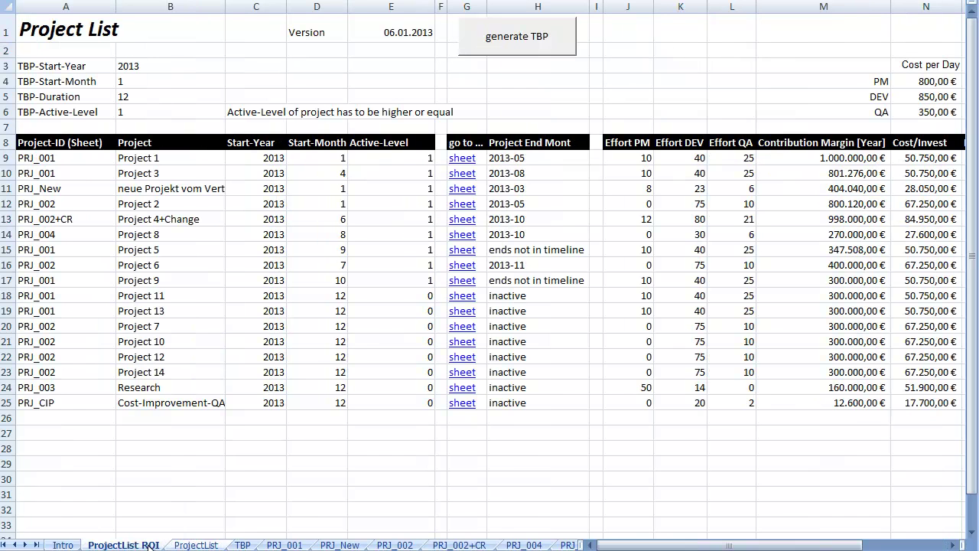
pyautogui.click(954, 545)
pyautogui.click(955, 545)
pyautogui.click(955, 544)
pyautogui.click(955, 544)
pyautogui.click(874, 111)
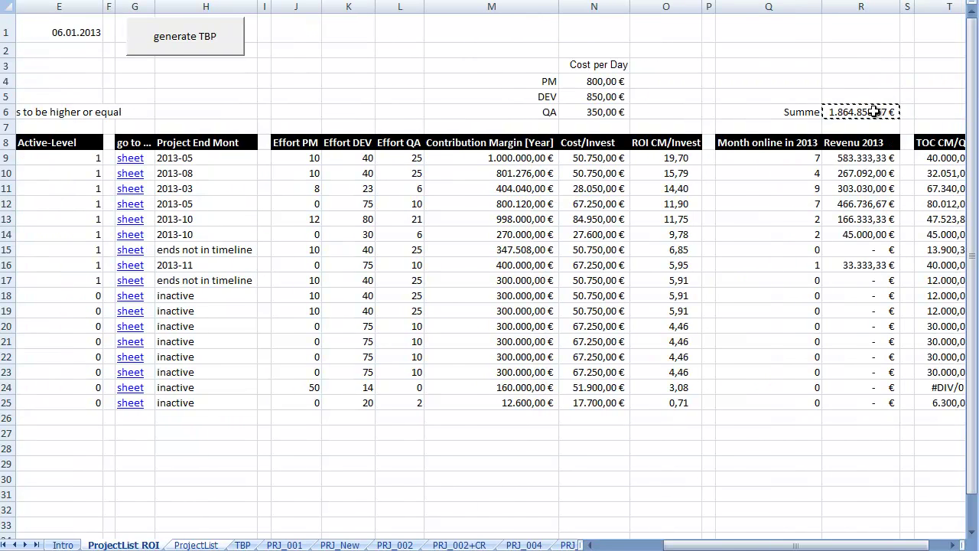
pyautogui.press('Return')
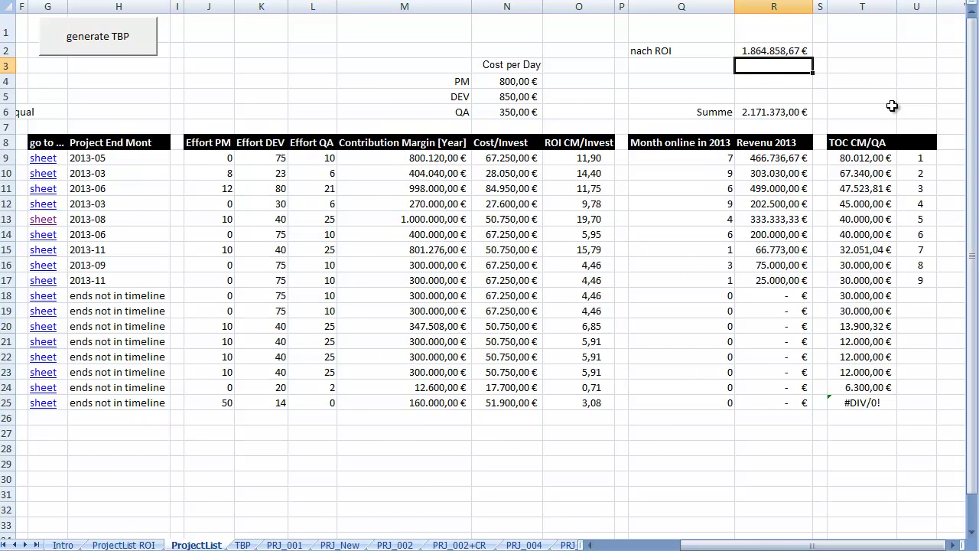
# - Label cell Q3 as "nach TOC"
pyautogui.press('Left')
pyautogui.write('nach TOC')
pyautogui.press('Tab')
# - Try to copy the Summe total from R6 into R3 including its formula
pyautogui.click(775, 112)
pyautogui.hotkey('ctrl', 'c')
pyautogui.click(774, 65)
pyautogui.hotkey('ctrl', 'v')
pyautogui.press('Escape')
# - Copy the Summe total from R6 and paste only its value into R3
pyautogui.press('Down')
pyautogui.press('Down')
pyautogui.press('Down')
pyautogui.hotkey('ctrl', 'c')
pyautogui.click(774, 66)
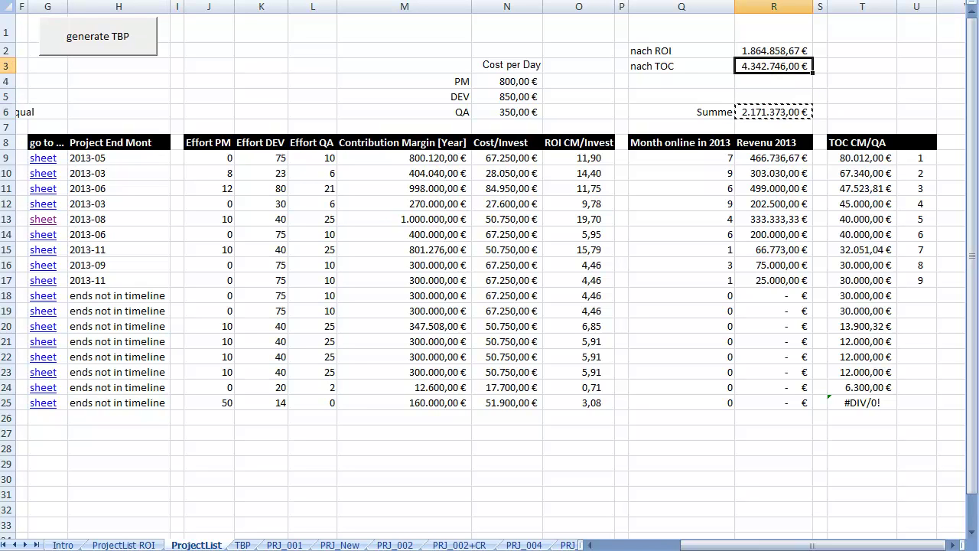
pyautogui.click(92, 0)
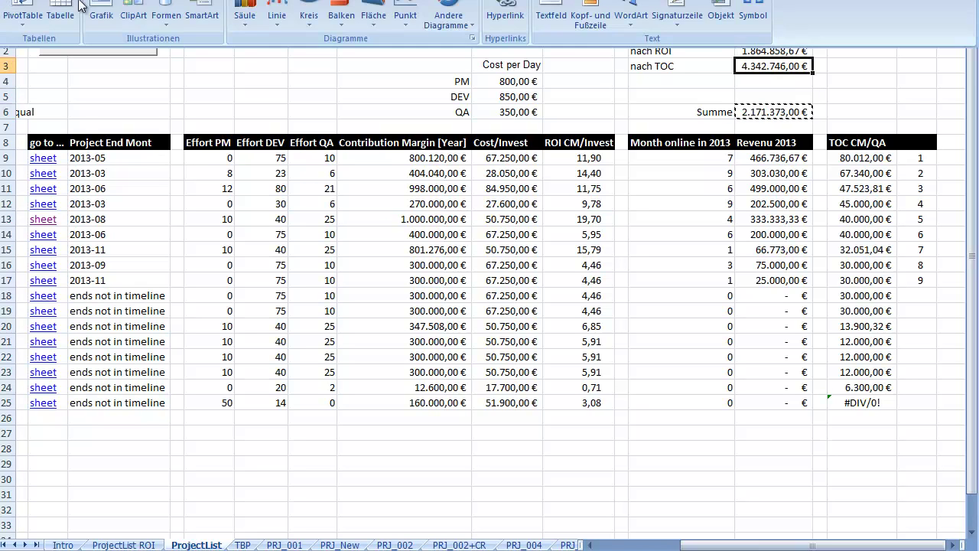
pyautogui.scroll(1, 42, 32)
pyautogui.click(42, 32)
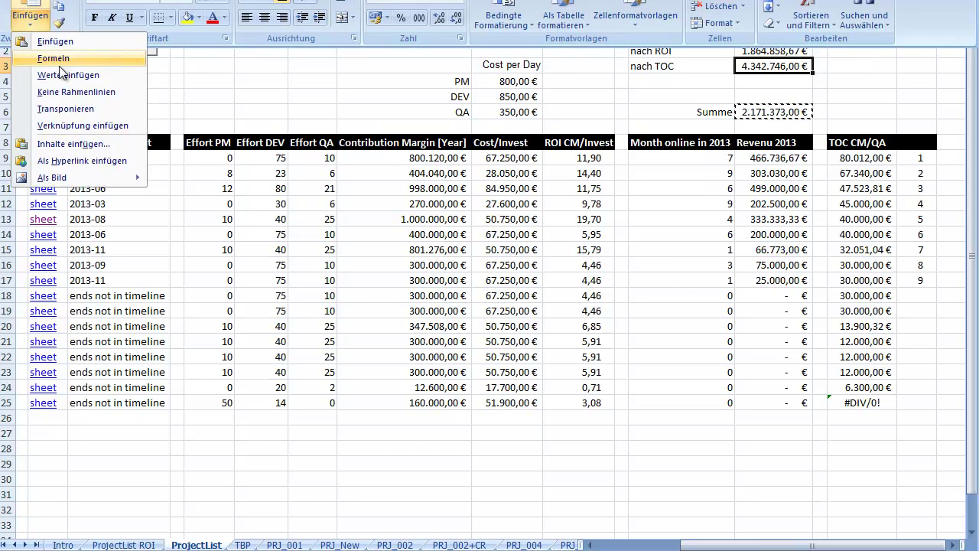
pyautogui.click(61, 73)
pyautogui.click(777, 87)
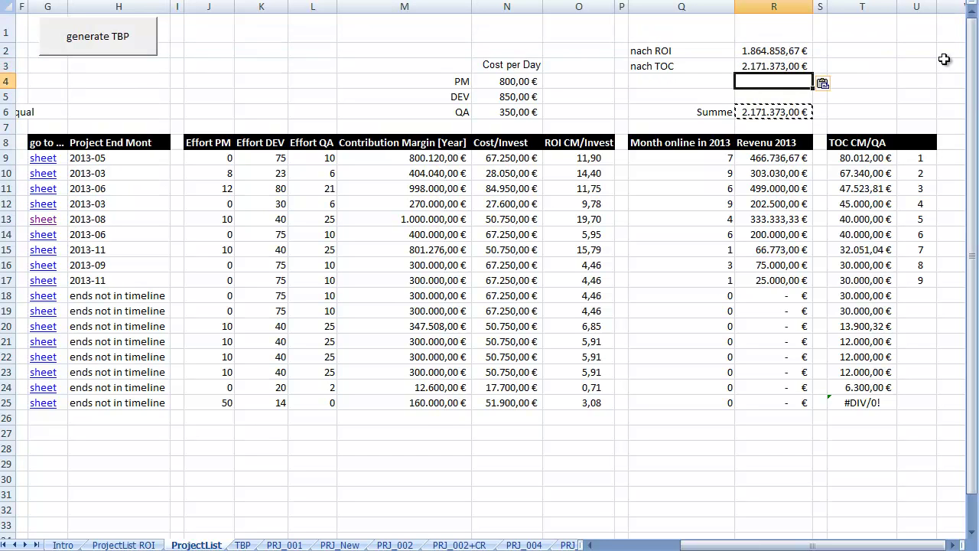
pyautogui.press('Escape')
# - Calculate the relative revenue difference in T3 with =(R3-R2)/R2 and format it as a percentage
pyautogui.press('Up')
pyautogui.press('Right')
pyautogui.press('Right')
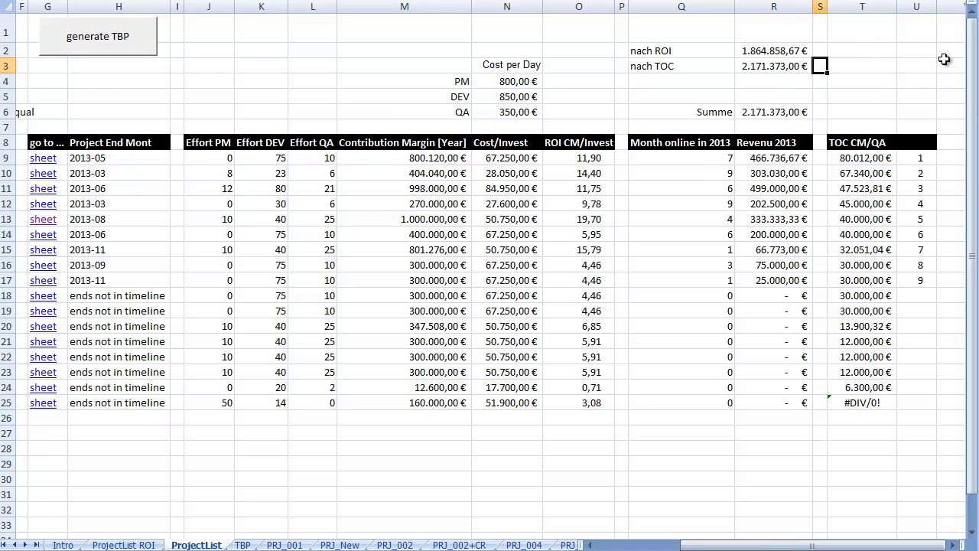
pyautogui.write('=(')
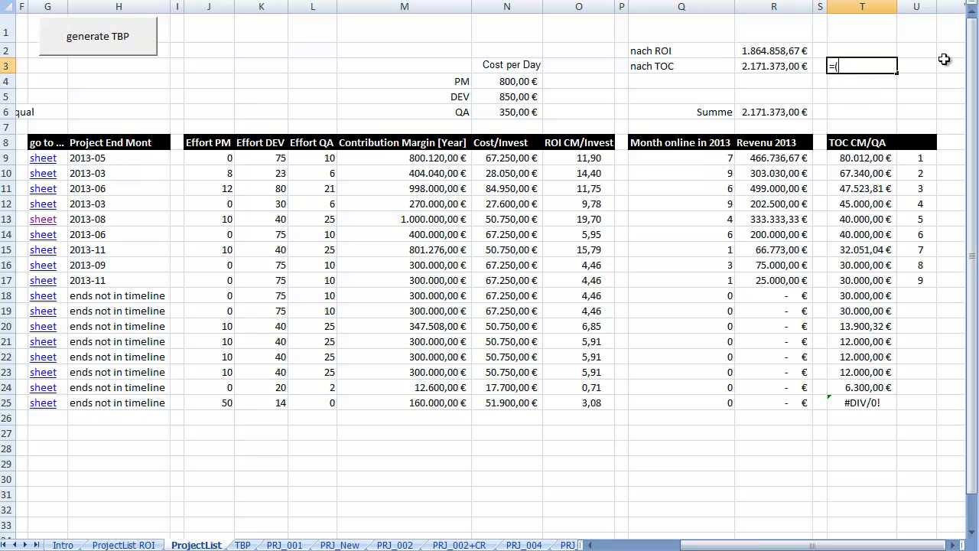
pyautogui.click(776, 67)
pyautogui.write('-')
pyautogui.click(771, 50)
pyautogui.write(')/')
pyautogui.click(769, 50)
pyautogui.press('Return')
pyautogui.press('Up')
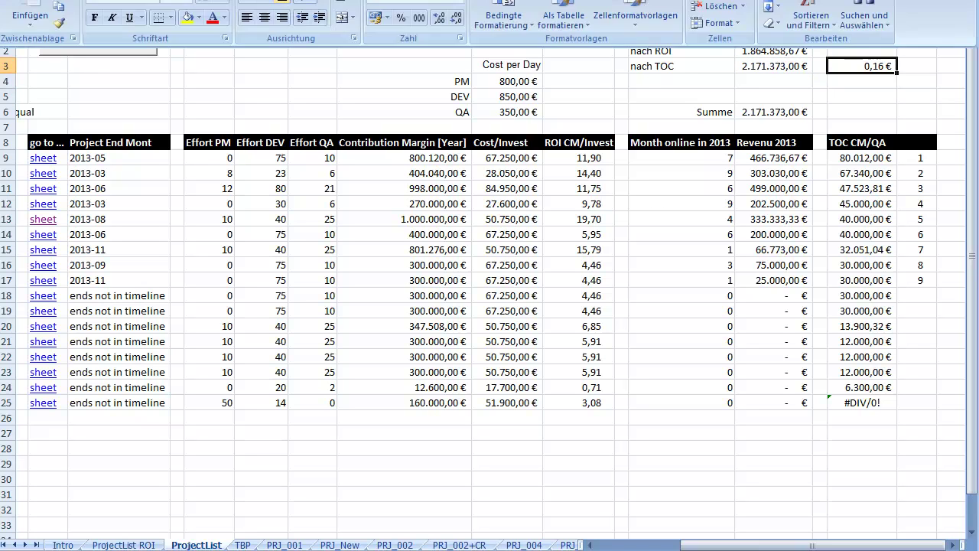
pyautogui.click(400, 21)
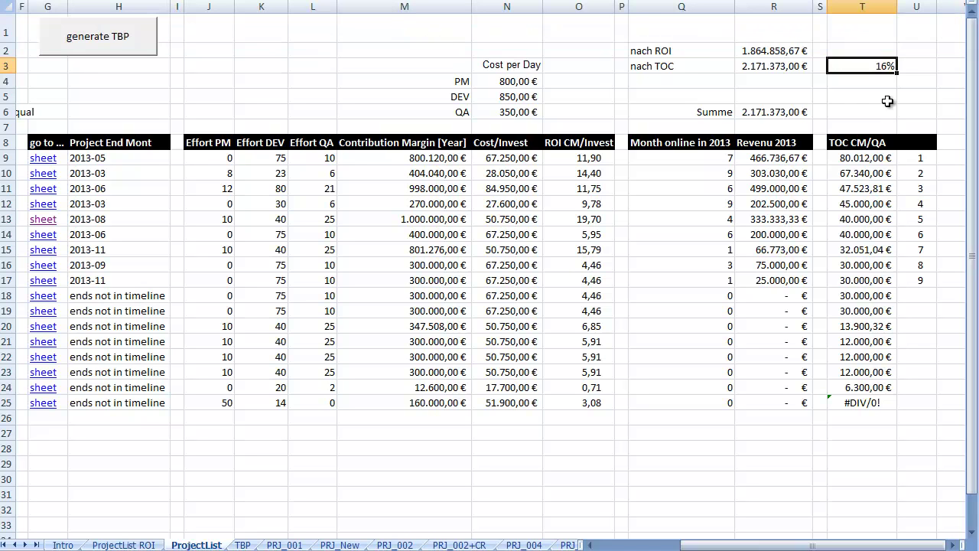
pyautogui.press('Left')
pyautogui.press('Left')
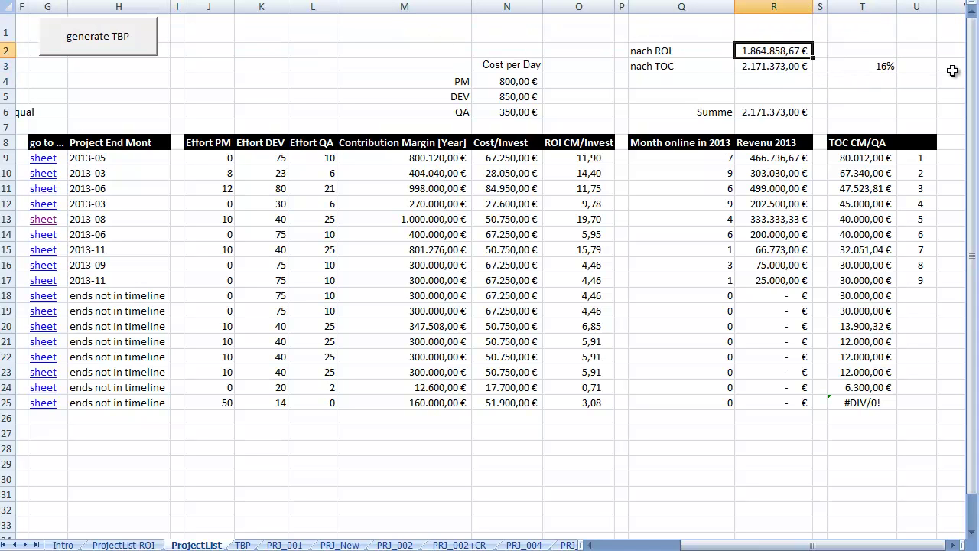
pyautogui.press('Right')
pyautogui.press('Right')
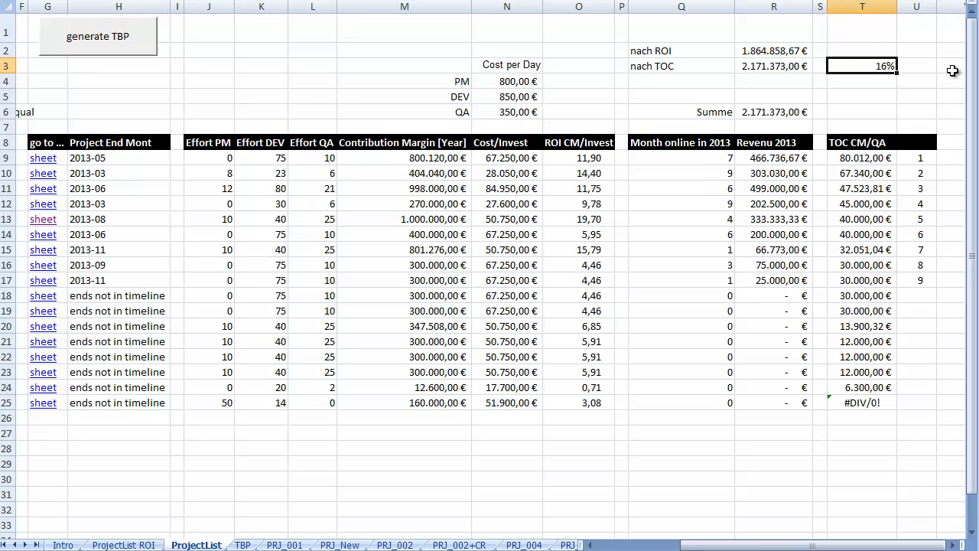
# - Examine the Research project's TOC CM/QA result in row 25 and its QA effort
pyautogui.press('Down')
pyautogui.press('Down')
pyautogui.press('Down')
pyautogui.press('Down')
pyautogui.press('Down')
pyautogui.press('Down')
pyautogui.press('Down')
pyautogui.press('Down')
pyautogui.press('Down')
pyautogui.press('Down')
pyautogui.press('Down')
pyautogui.press('Down')
pyautogui.press('Down')
pyautogui.press('Down')
pyautogui.press('Down')
pyautogui.press('Down')
pyautogui.press('Down')
pyautogui.press('Down')
pyautogui.press('Down')
pyautogui.press('Down')
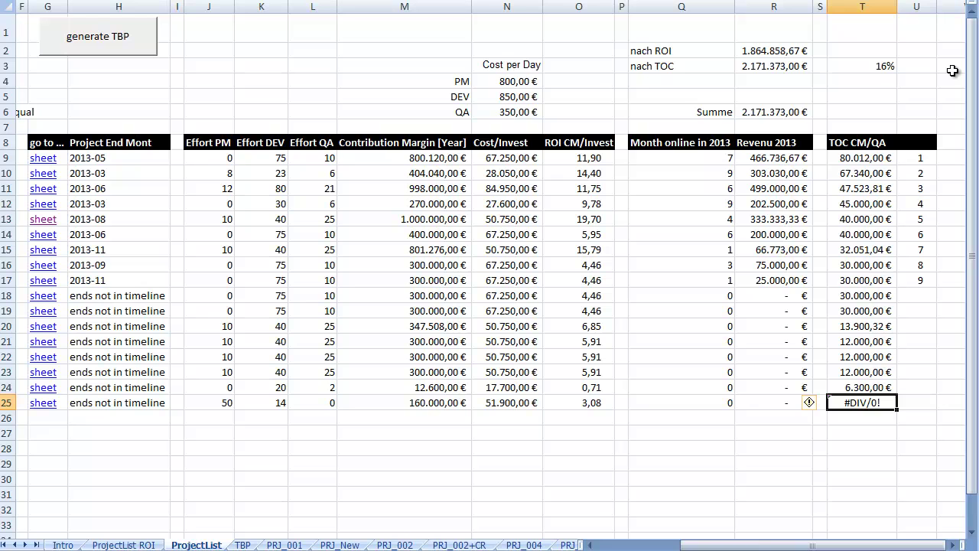
pyautogui.press('Left')
pyautogui.press('Left')
pyautogui.press('Left')
pyautogui.press('Left')
pyautogui.press('Left')
pyautogui.press('Left')
pyautogui.press('Left')
pyautogui.press('Left')
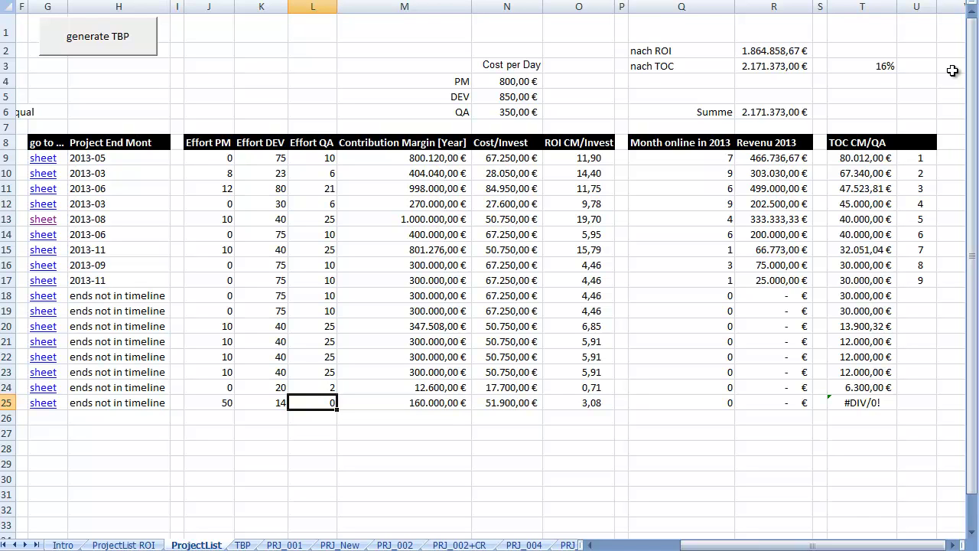
# - Set the Research project's Active-Level to 1 and its Start-Month to 1 in the project list
pyautogui.press('Left')
pyautogui.press('Left')
pyautogui.press('Left')
pyautogui.press('Left')
pyautogui.press('Left')
pyautogui.press('Left')
pyautogui.press('Left')
pyautogui.press('Left')
pyautogui.press('Left')
pyautogui.press('Left')
pyautogui.press('Left')
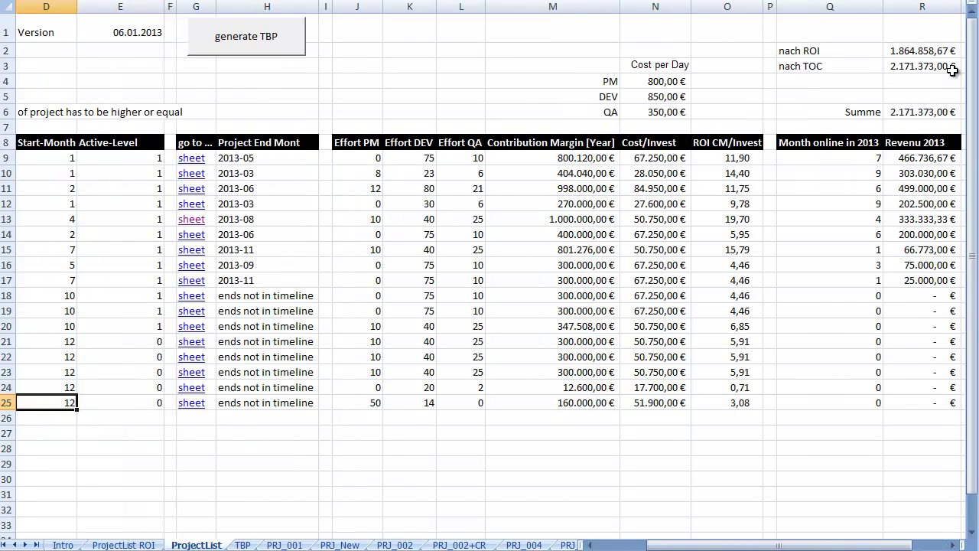
pyautogui.press('Right')
pyautogui.press('Right')
pyautogui.press('Right')
pyautogui.press('Right')
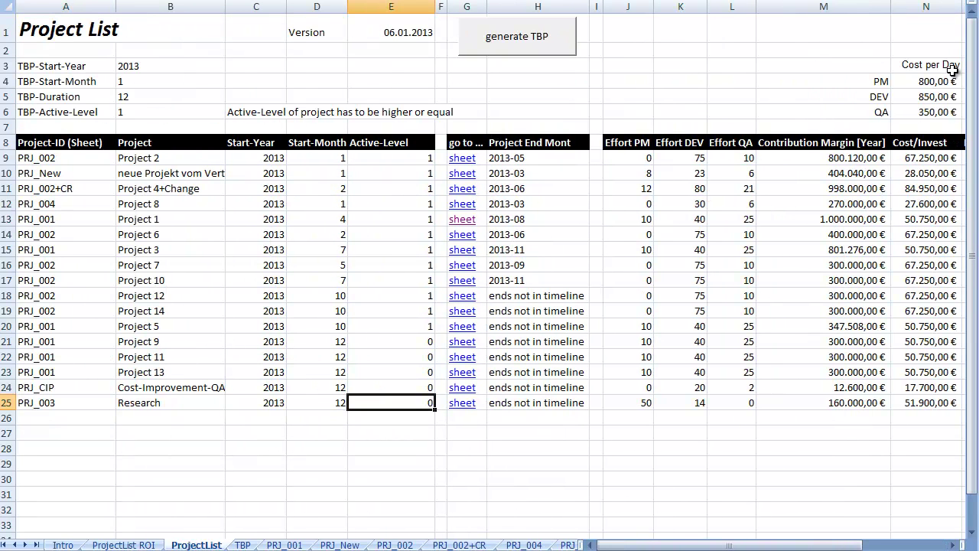
pyautogui.write('1')
pyautogui.press('Return')
pyautogui.press('Up')
pyautogui.press('Left')
pyautogui.write('1')
pyautogui.press('Return')
pyautogui.press('Up')
pyautogui.press('Right')
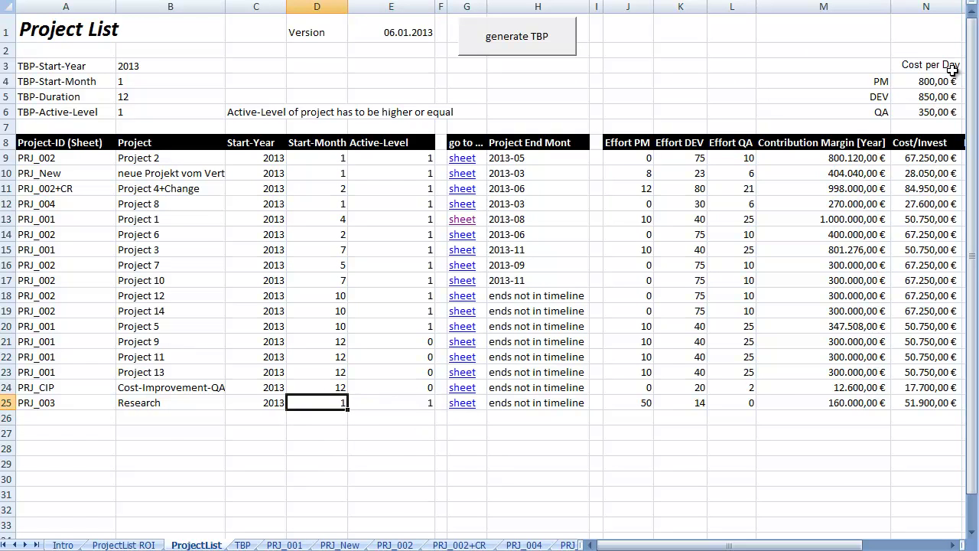
# - Regenerate the TBP and check the Development and Product Management load with Research included
pyautogui.press('Left')
pyautogui.click(505, 48)
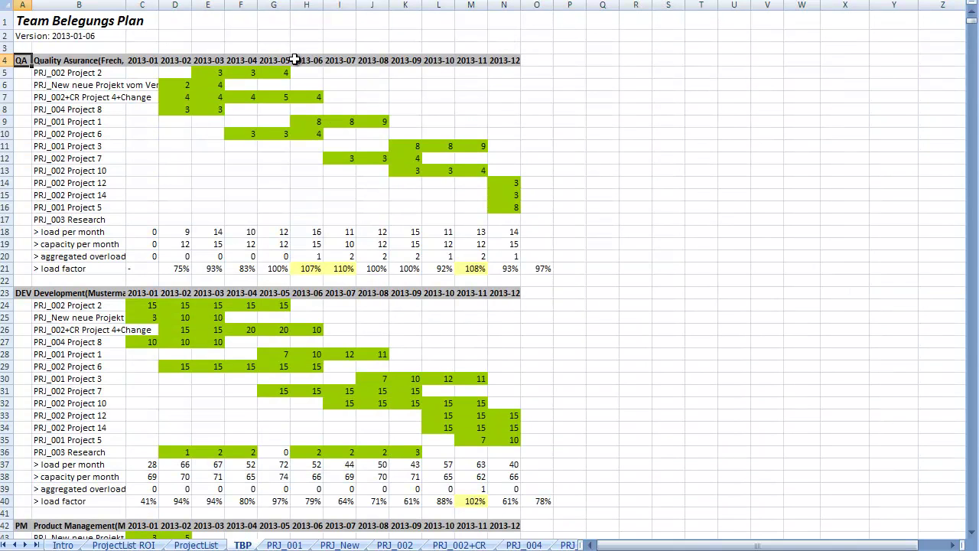
pyautogui.scroll(-2, 552, 239)
pyautogui.scroll(-4, 569, 235)
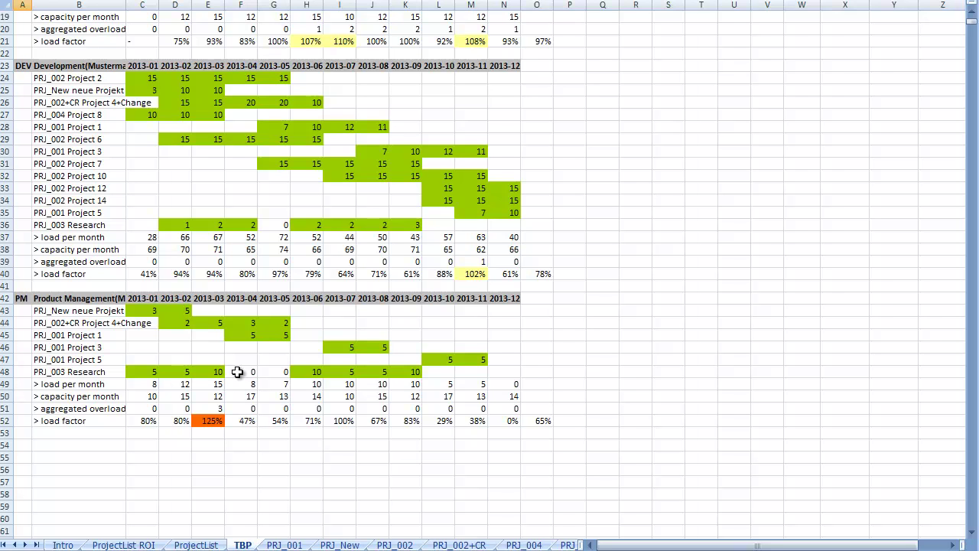
# - Open the Research project's sheet from the project list and set its PM load to 5 for 2013-03 and 2013-04
pyautogui.click(208, 546)
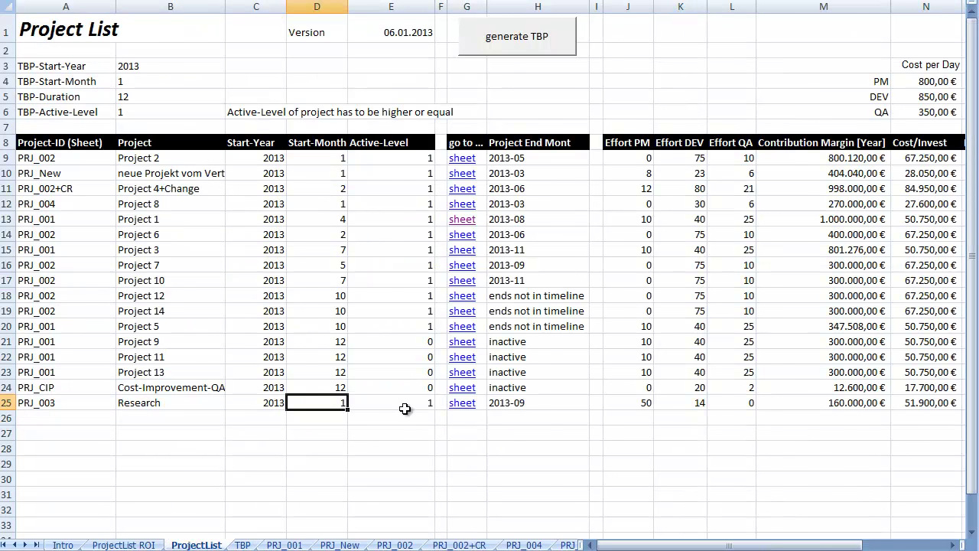
pyautogui.click(461, 405)
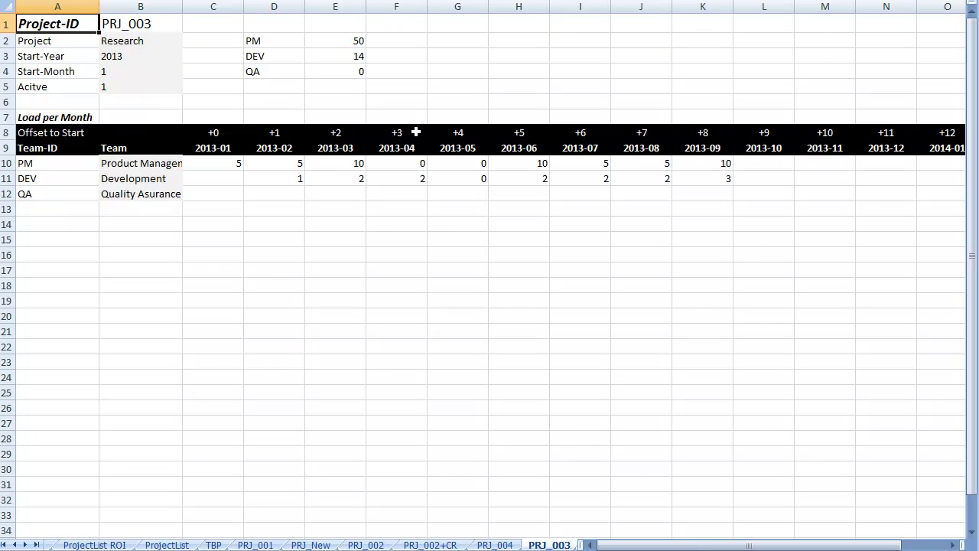
pyautogui.click(349, 169)
pyautogui.write('5')
pyautogui.press('Tab')
pyautogui.write('5')
pyautogui.press('Return')
pyautogui.press('Up')
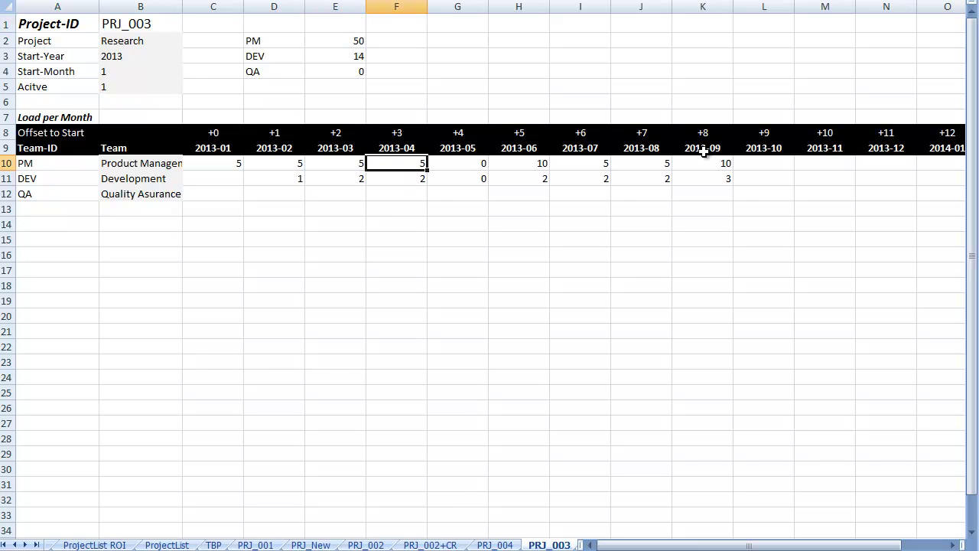
pyautogui.press('Left')
pyautogui.press('Left')
pyautogui.press('Left')
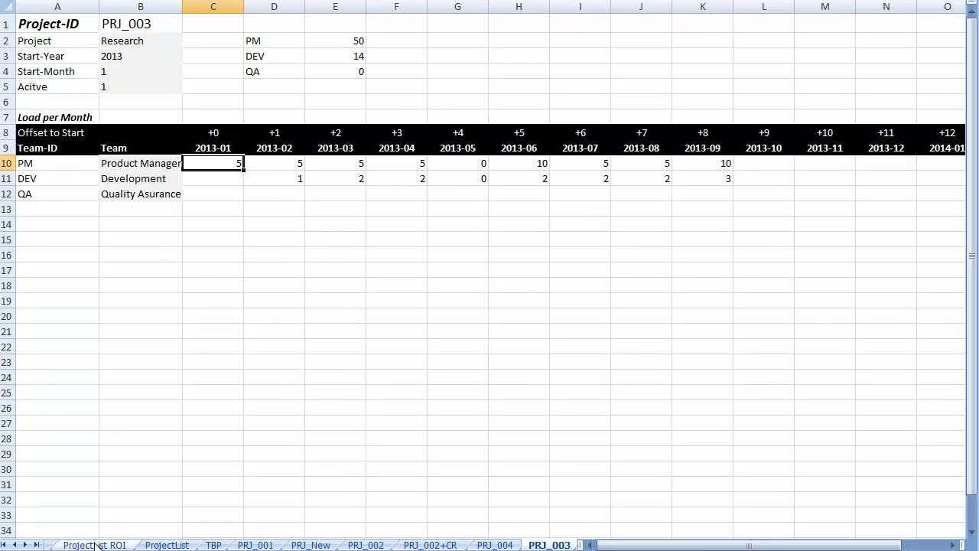
# - Regenerate the TBP from the project list and check the Product Management load factors with the adjusted Research load
pyautogui.click(167, 545)
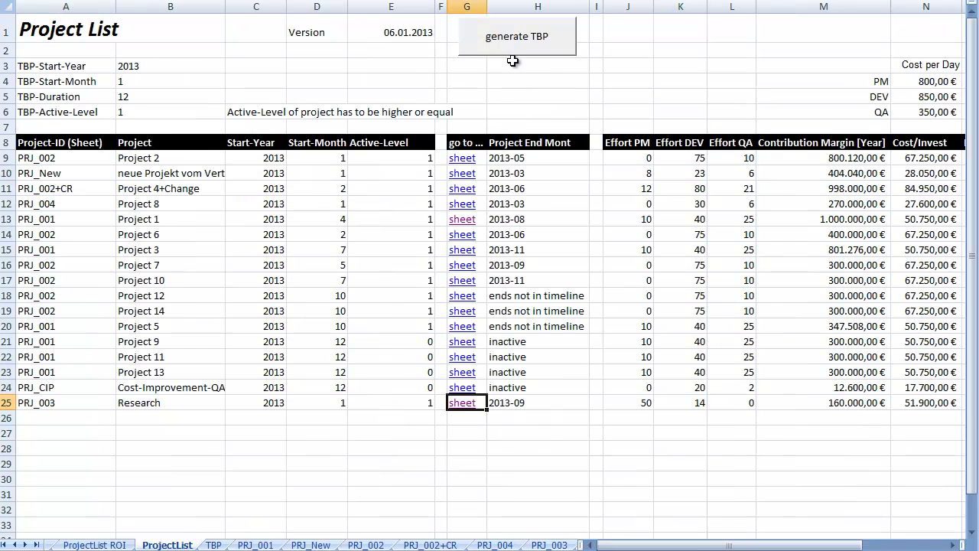
pyautogui.click(517, 38)
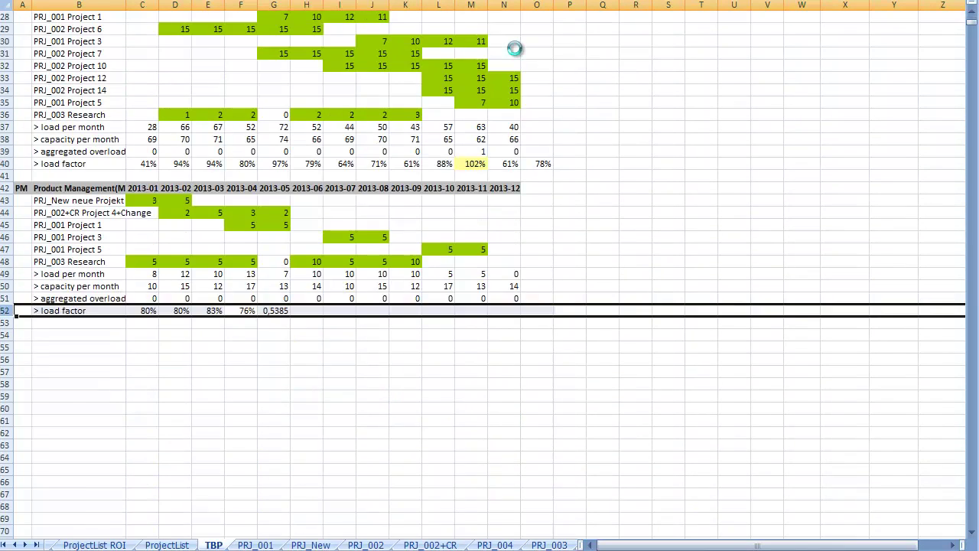
pyautogui.scroll(-2, 557, 159)
pyautogui.scroll(-3, 557, 160)
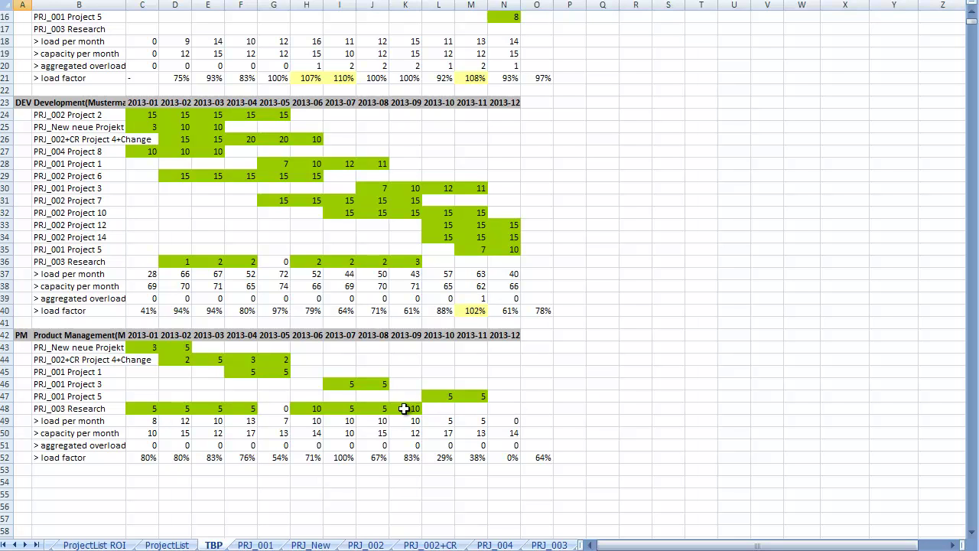
# - Examine the Research project's contribution margin, ROI and 2013 revenue in row 25 of the project list
pyautogui.click(173, 544)
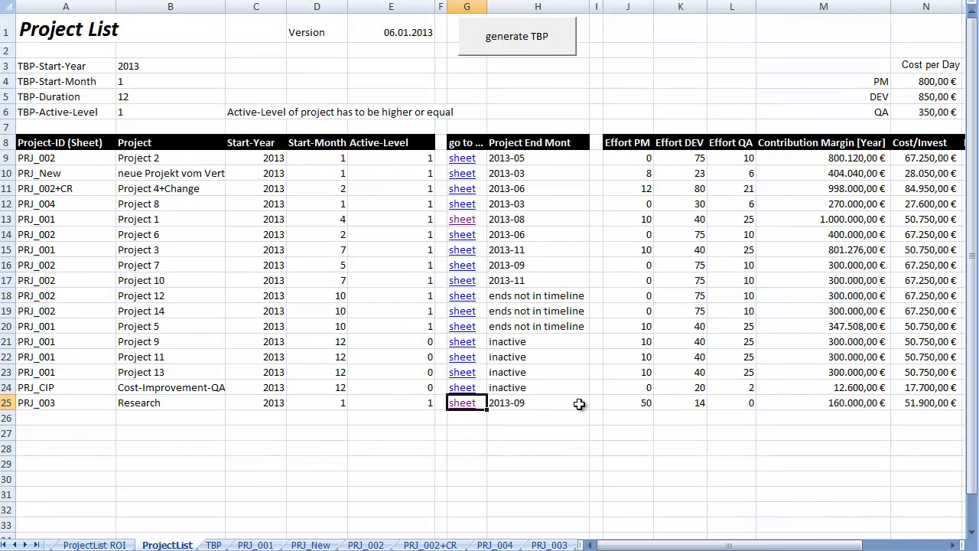
pyautogui.press('Right')
pyautogui.press('Right')
pyautogui.press('Right')
pyautogui.press('Right')
pyautogui.press('Right')
pyautogui.press('Right')
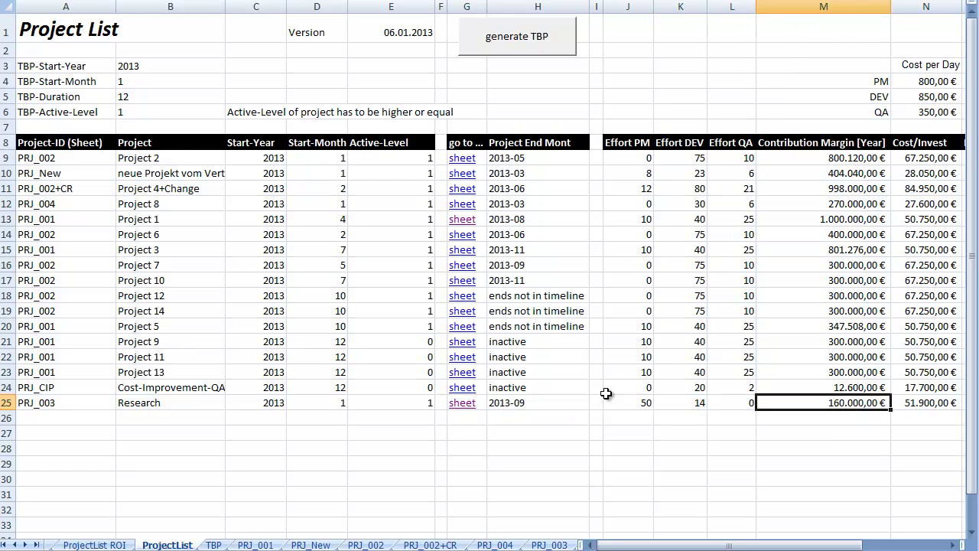
pyautogui.press('Right')
pyautogui.press('Right')
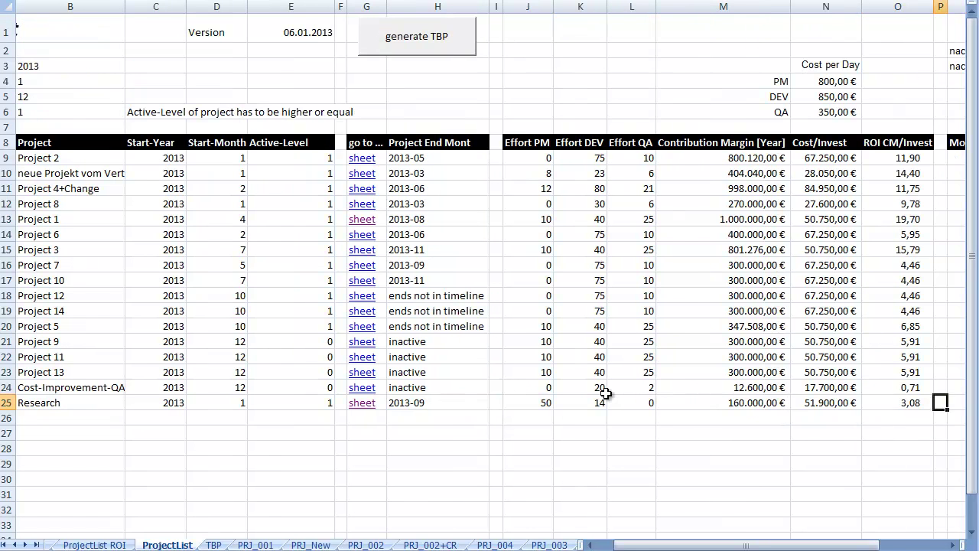
pyautogui.press('Right')
pyautogui.press('Right')
pyautogui.press('Right')
pyautogui.press('Right')
pyautogui.press('Right')
pyautogui.press('Left')
pyautogui.press('Left')
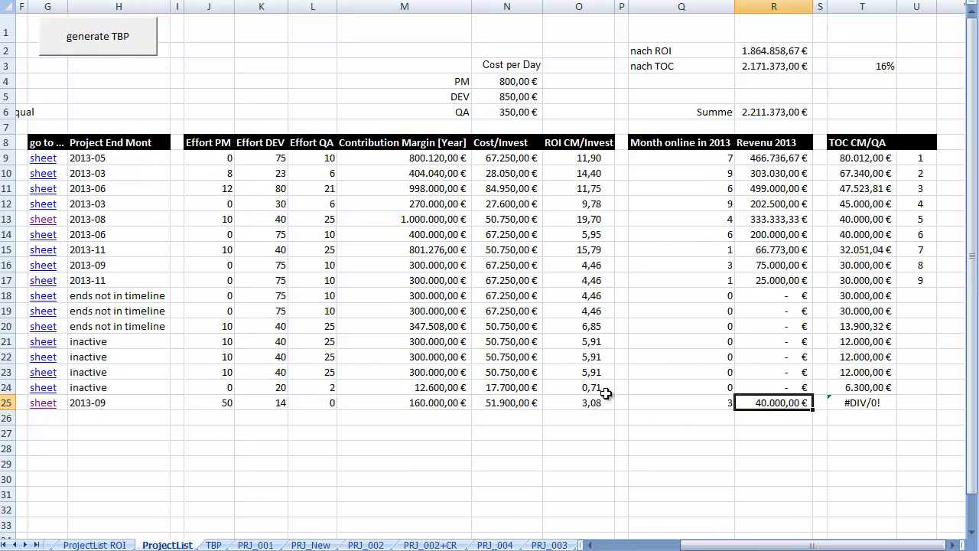
# - Add the summary entry "noch TOC + Research" with the revenue 2.211.373 directly below the "nach TOC" row
pyautogui.press('Up')
pyautogui.press('Up')
pyautogui.press('Up')
pyautogui.press('Up')
pyautogui.press('Up')
pyautogui.press('Up')
pyautogui.press('Up')
pyautogui.press('Up')
pyautogui.press('Up')
pyautogui.press('Up')
pyautogui.press('Up')
pyautogui.press('Up')
pyautogui.press('Up')
pyautogui.press('Up')
pyautogui.press('Up')
pyautogui.press('Up')
pyautogui.press('Up')
pyautogui.press('Up')
pyautogui.press('Up')
pyautogui.press('Up')
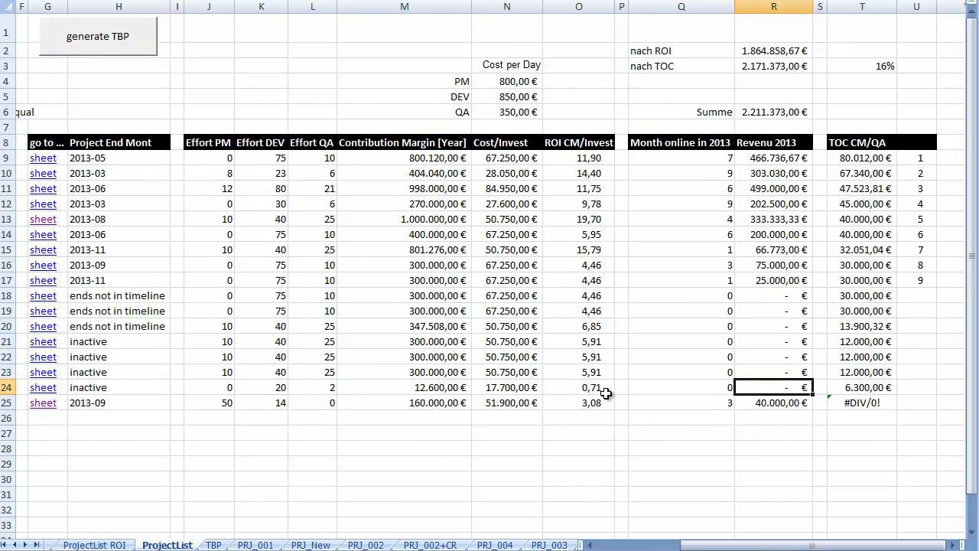
pyautogui.press('Left')
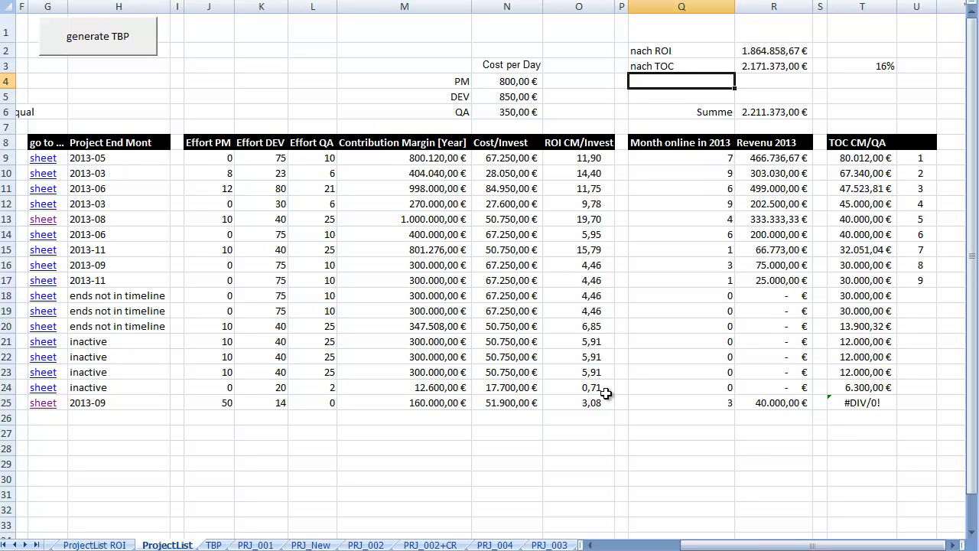
pyautogui.write('noch TOC +')
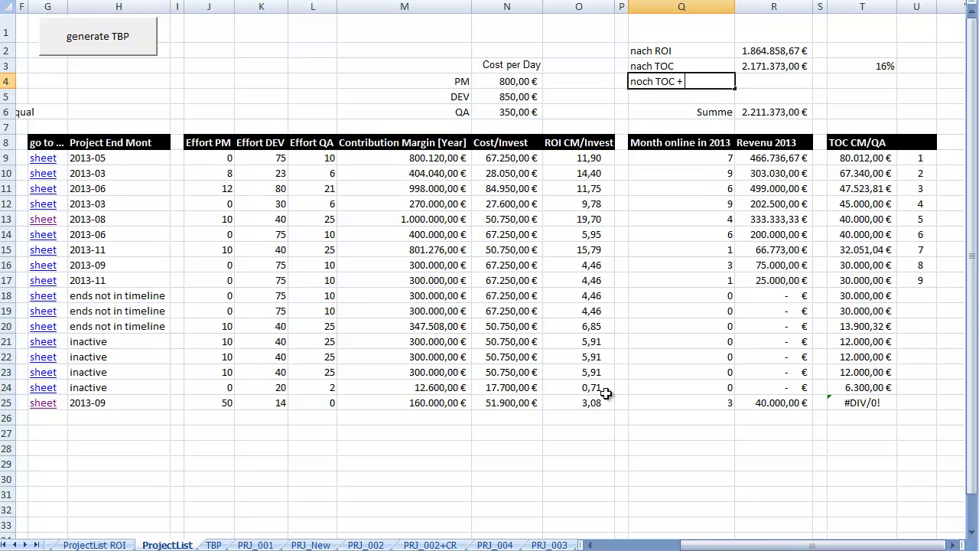
pyautogui.write('Research')
pyautogui.press('Tab')
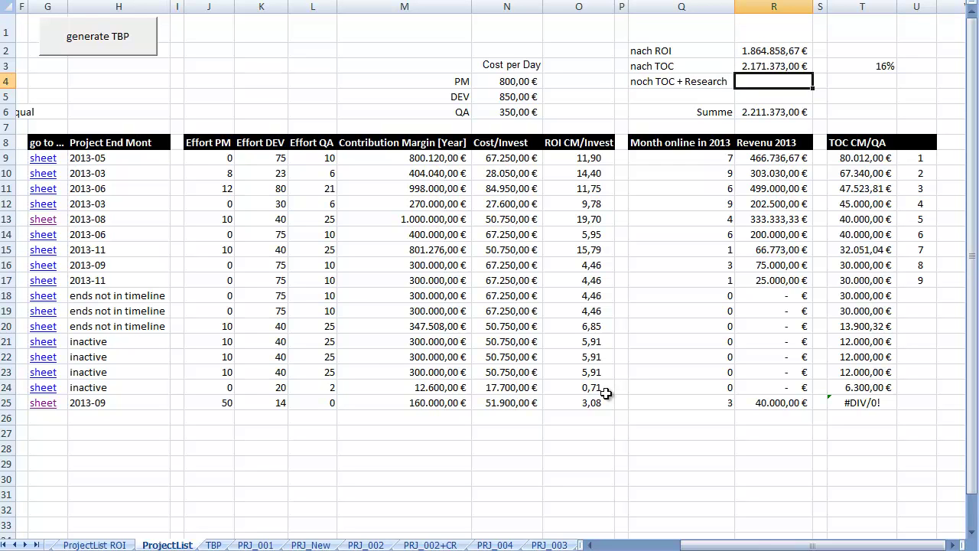
pyautogui.write('2.211.373')
pyautogui.press('Return')
pyautogui.press('Up')
pyautogui.press('Down')
# - Examine the Cost-Improvement-QA project's efforts, yearly contribution margin, cost and ROI in row 24
pyautogui.press('Left')
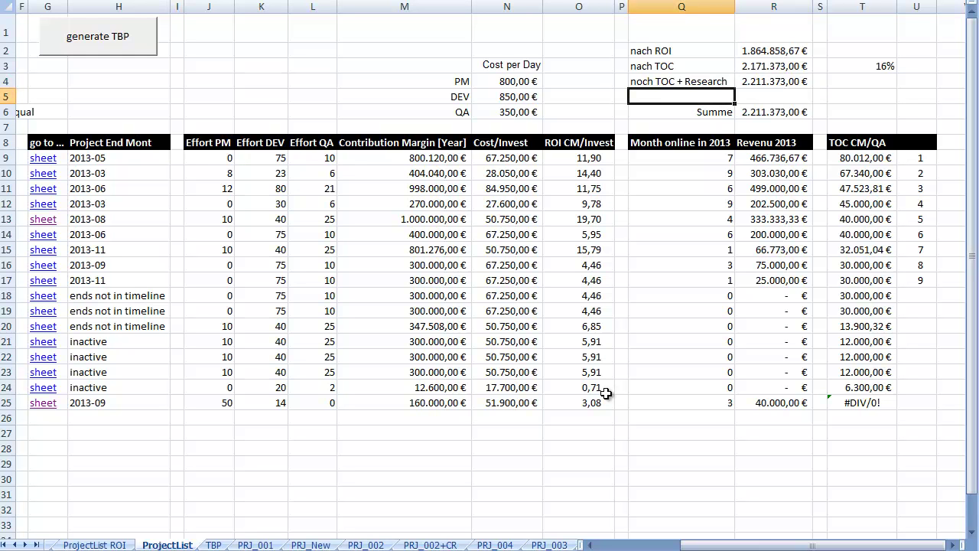
pyautogui.press('Left')
pyautogui.press('Left')
pyautogui.press('Left')
pyautogui.press('Left')
pyautogui.press('Left')
pyautogui.press('Left')
pyautogui.press('Left')
pyautogui.press('Left')
pyautogui.press('Left')
pyautogui.press('Left')
pyautogui.press('Left')
pyautogui.press('Left')
pyautogui.press('Left')
pyautogui.press('Left')
pyautogui.press('Left')
pyautogui.press('Left')
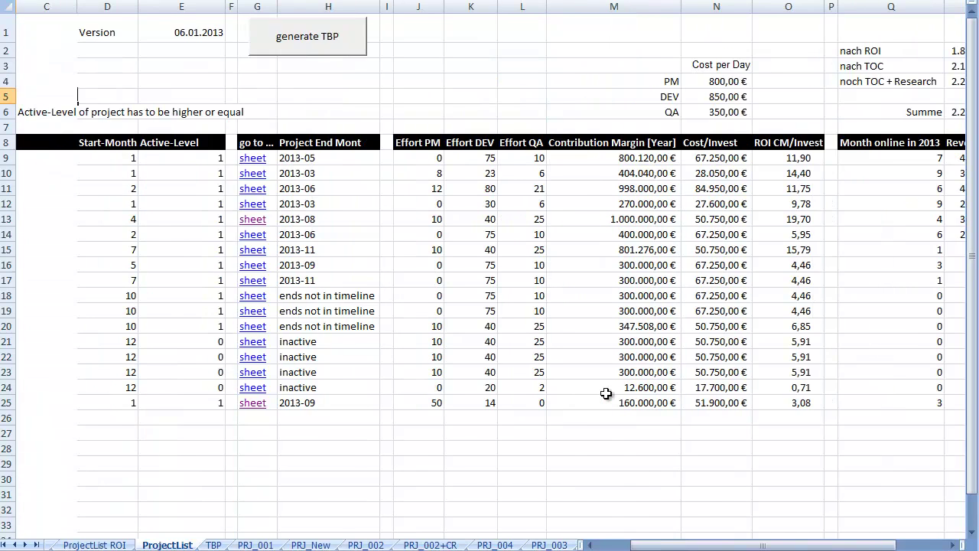
pyautogui.press('Down')
pyautogui.press('Down')
pyautogui.press('Down')
pyautogui.press('Down')
pyautogui.press('Down')
pyautogui.press('Down')
pyautogui.press('Down')
pyautogui.press('Down')
pyautogui.press('Down')
pyautogui.press('Down')
pyautogui.press('Down')
pyautogui.press('Down')
pyautogui.press('Down')
pyautogui.press('Down')
pyautogui.press('Down')
pyautogui.press('Down')
pyautogui.press('Down')
pyautogui.press('Down')
pyautogui.press('Down')
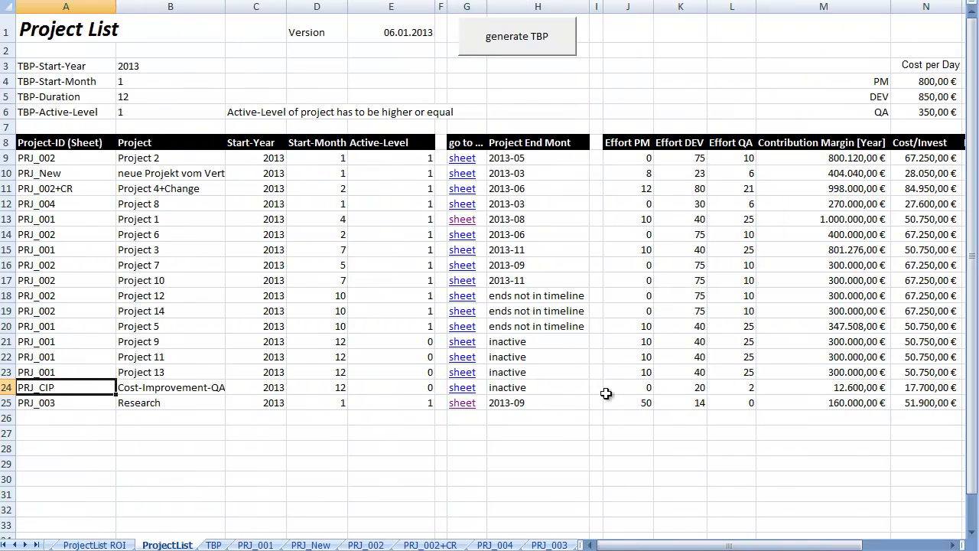
pyautogui.press('Down')
pyautogui.press('Up')
pyautogui.press('Right')
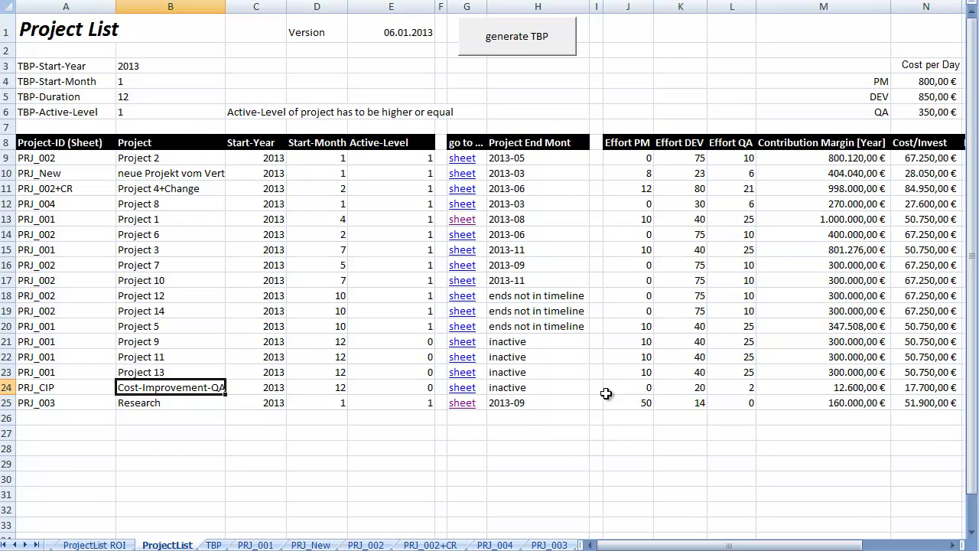
pyautogui.press('Right')
pyautogui.press('Right')
pyautogui.press('Right')
pyautogui.press('Right')
pyautogui.press('Right')
pyautogui.press('Right')
pyautogui.press('Right')
pyautogui.press('Right')
pyautogui.press('Right')
pyautogui.press('Right')
pyautogui.press('Right')
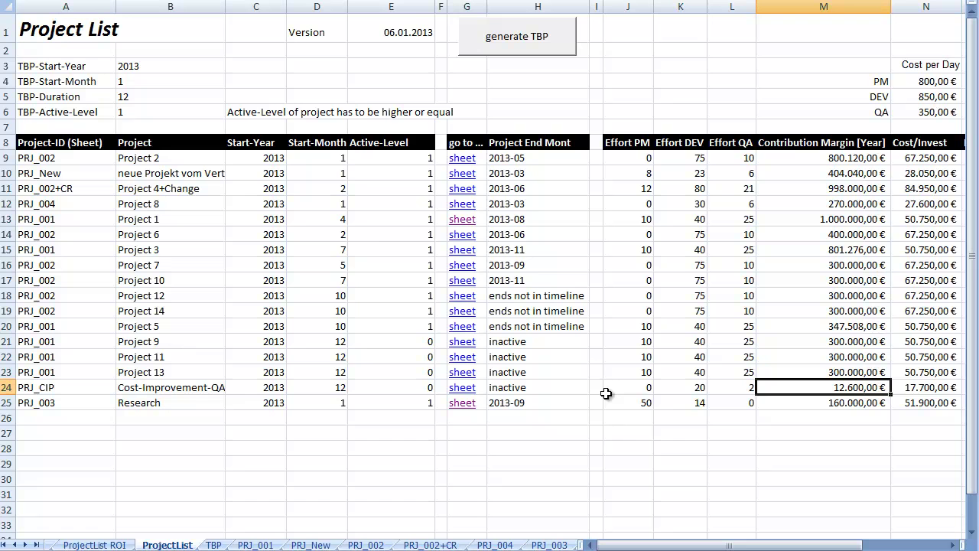
pyautogui.press('Right')
pyautogui.press('Left')
pyautogui.press('Right')
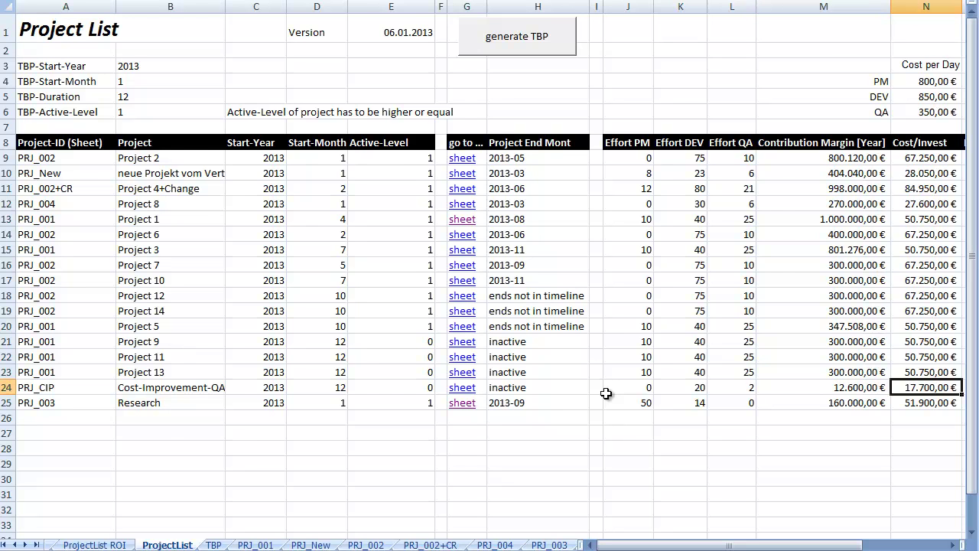
pyautogui.press('Right')
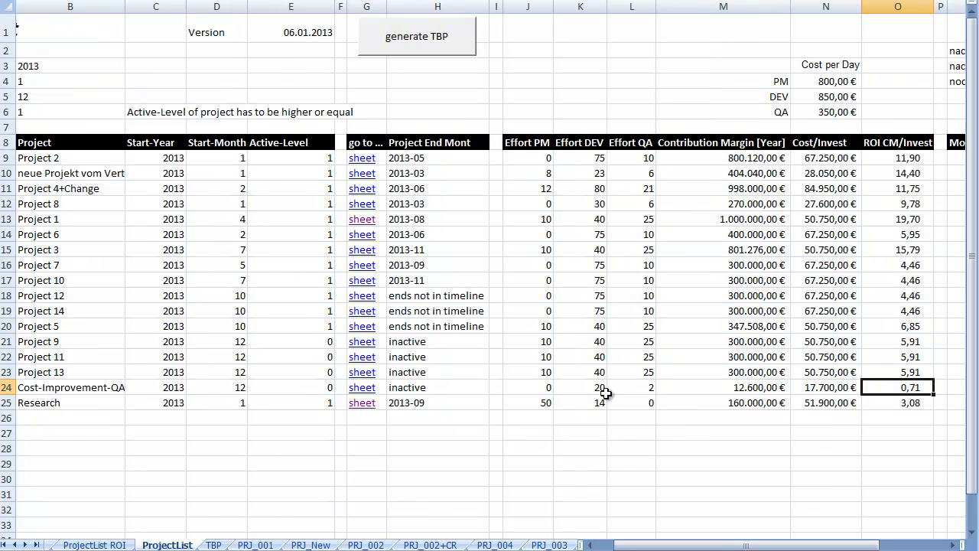
pyautogui.press('Left')
pyautogui.press('Left')
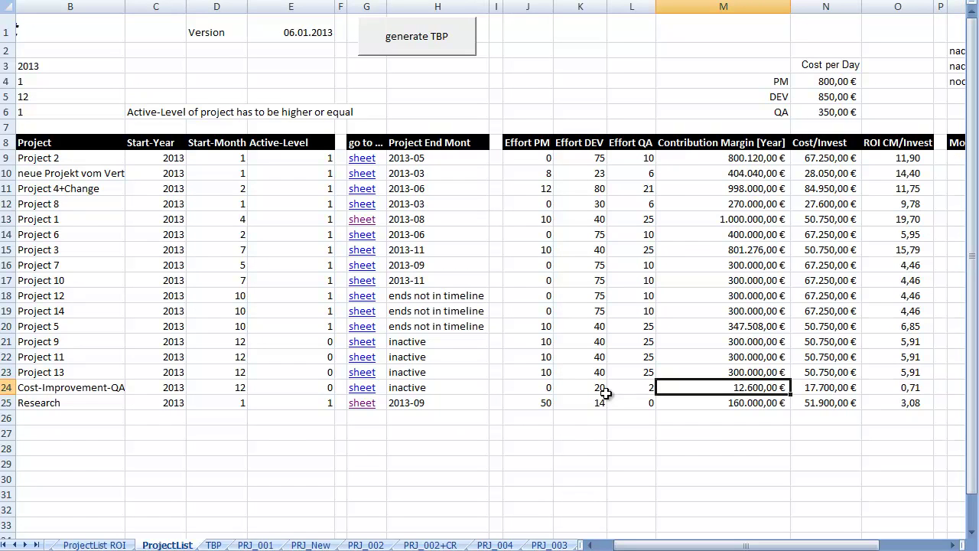
pyautogui.press('Right')
pyautogui.press('Right')
# - Open the Cost-Improvement-QA project's sheet through the link in its project list row
pyautogui.press('Left')
pyautogui.press('Left')
pyautogui.press('Left')
pyautogui.press('Left')
pyautogui.press('Left')
pyautogui.press('Left')
pyautogui.press('Left')
pyautogui.press('Left')
pyautogui.press('Left')
pyautogui.press('Left')
pyautogui.press('Left')
pyautogui.press('Left')
pyautogui.press('Left')
pyautogui.press('Left')
pyautogui.press('Right')
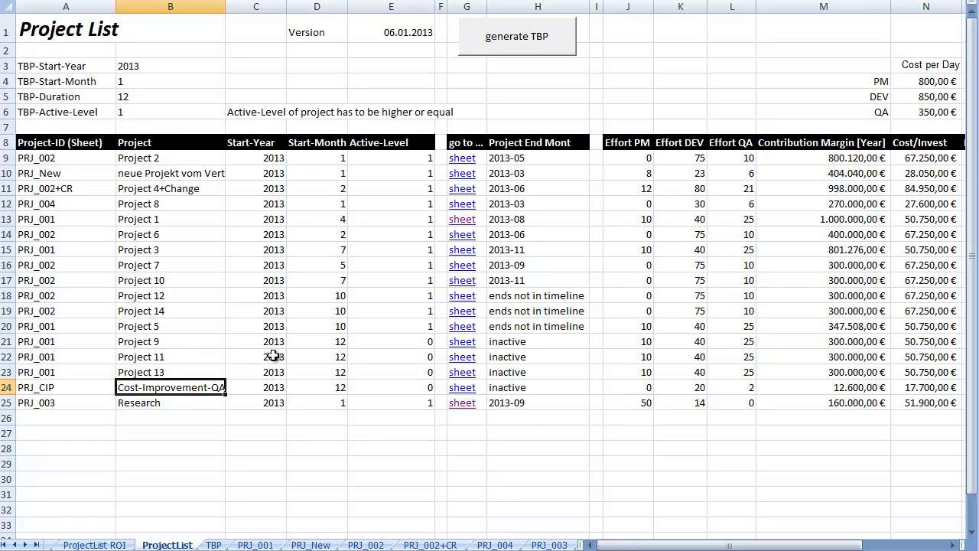
pyautogui.click(462, 387)
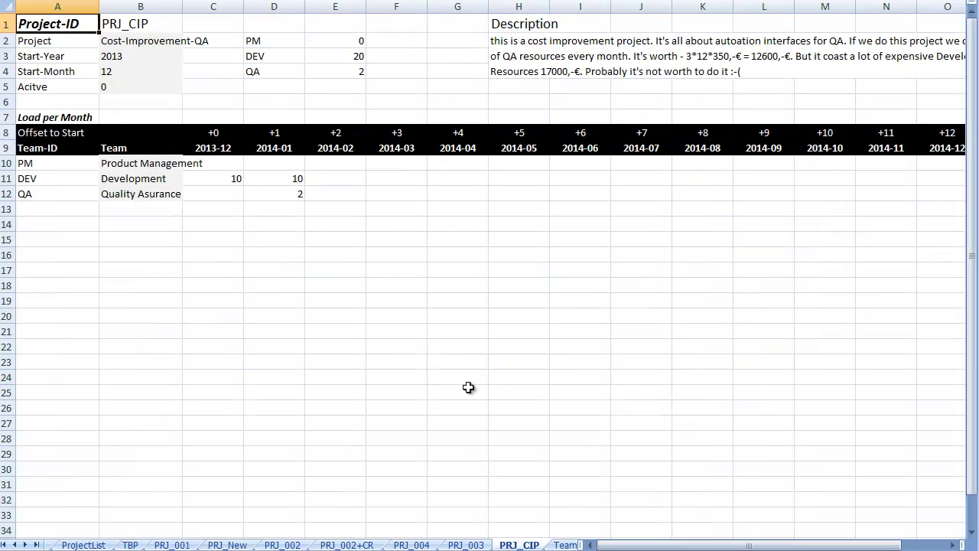
# - Read the cost improvement project's description on the PRJ_CIP sheet, covering its QA savings and Development cost
pyautogui.press('Right')
pyautogui.press('Right')
pyautogui.press('Right')
pyautogui.press('Right')
pyautogui.press('Right')
pyautogui.press('Right')
pyautogui.press('Right')
pyautogui.press('Right')
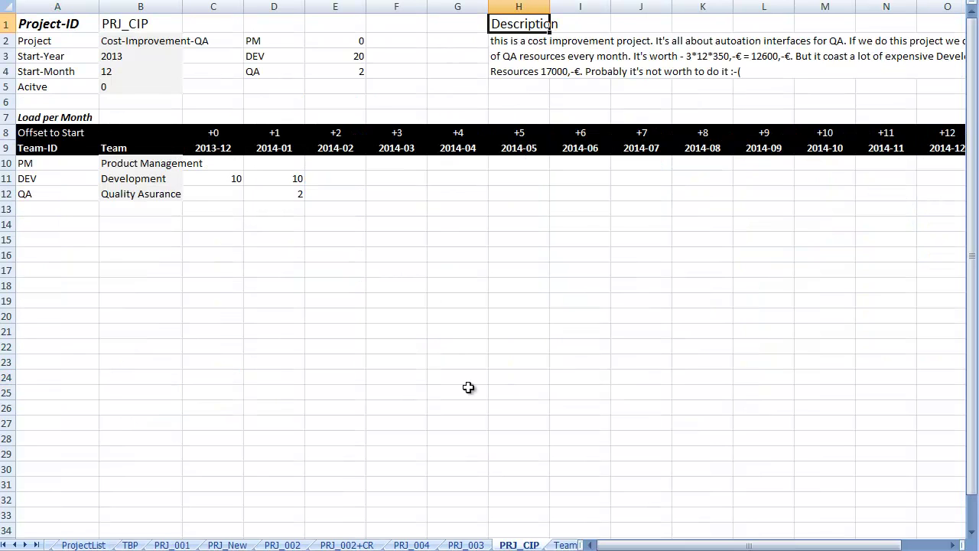
pyautogui.press('Right')
pyautogui.press('Right')
pyautogui.press('Right')
pyautogui.press('Right')
pyautogui.press('Right')
pyautogui.press('Right')
pyautogui.press('Right')
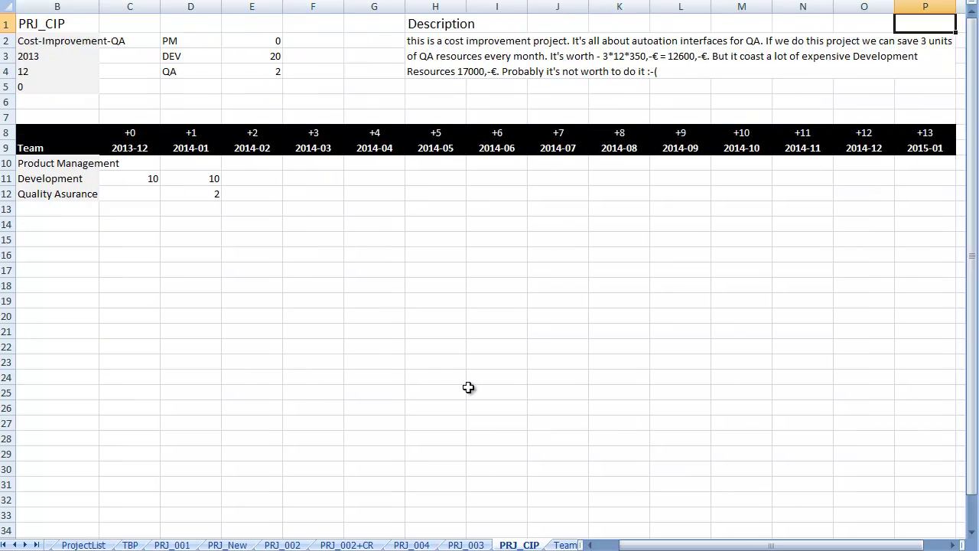
pyautogui.press('Down')
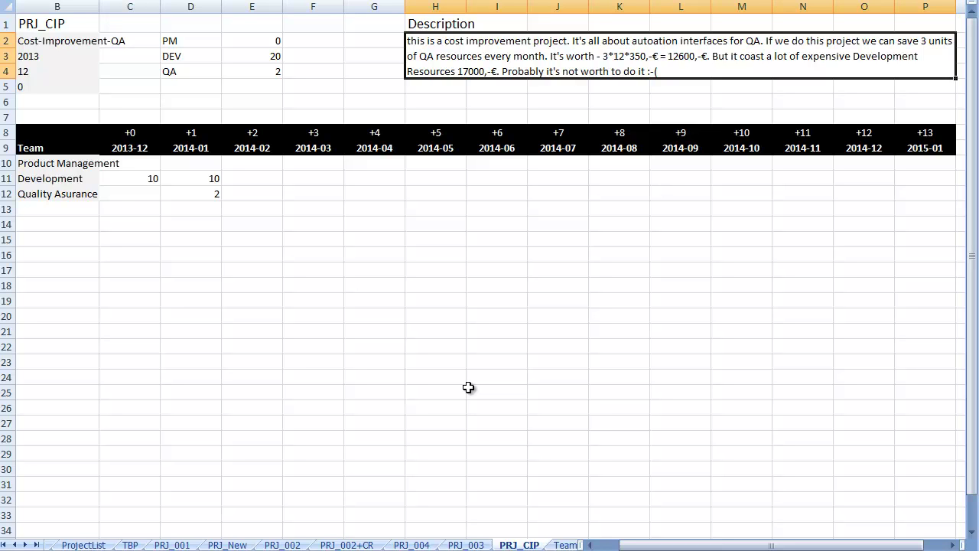
pyautogui.press('Down')
pyautogui.press('Up')
pyautogui.press('Up')
pyautogui.press('Left')
pyautogui.press('Left')
pyautogui.press('Left')
pyautogui.press('Left')
pyautogui.press('Left')
pyautogui.press('Left')
pyautogui.press('Left')
pyautogui.press('Left')
pyautogui.press('Left')
pyautogui.press('Left')
pyautogui.press('Left')
pyautogui.press('Left')
pyautogui.press('Left')
pyautogui.press('Left')
pyautogui.press('Left')
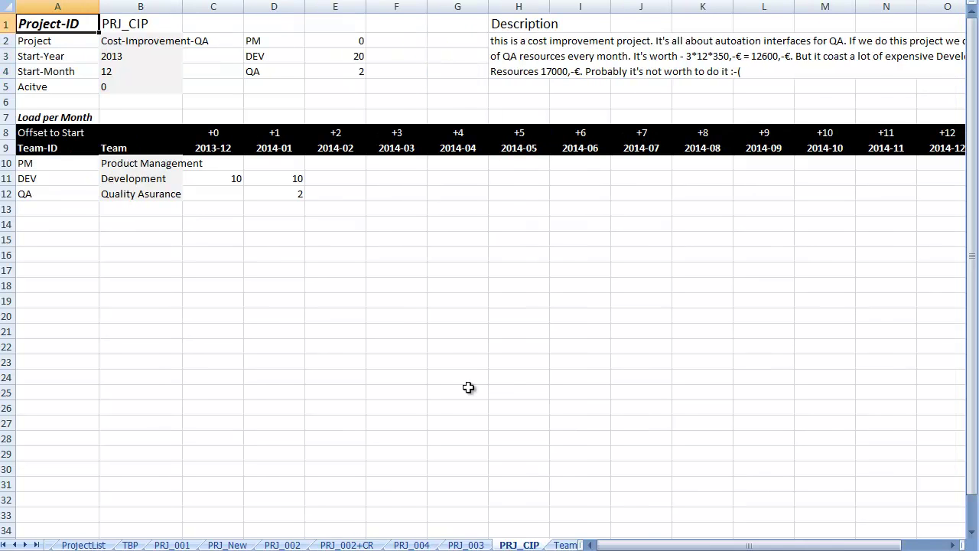
pyautogui.press('Down')
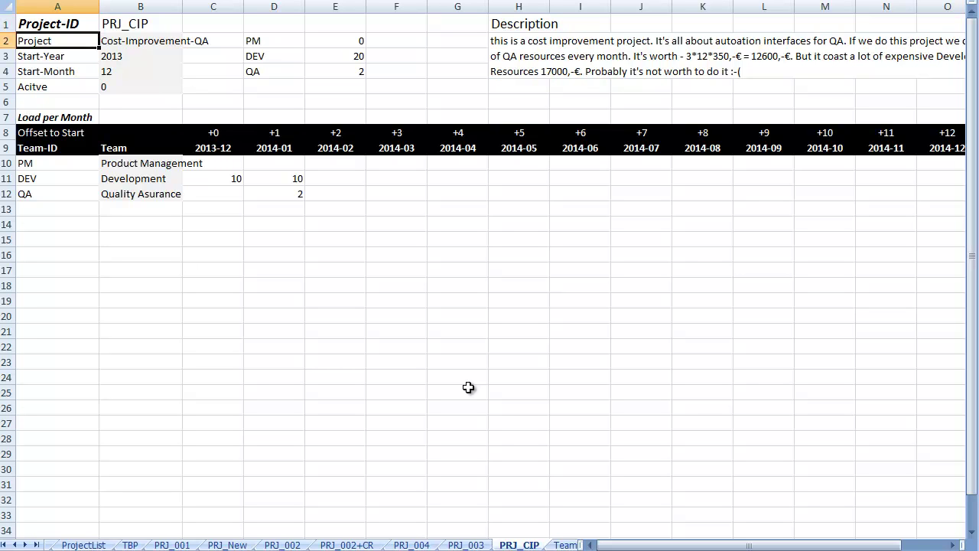
# - Review the full width of the Cost-Improvement-QA project's description block and its planning data on the PRJ_CIP sheet
pyautogui.press('Down')
pyautogui.press('Down')
pyautogui.press('Right')
pyautogui.press('Right')
pyautogui.press('Right')
pyautogui.press('Right')
pyautogui.press('Right')
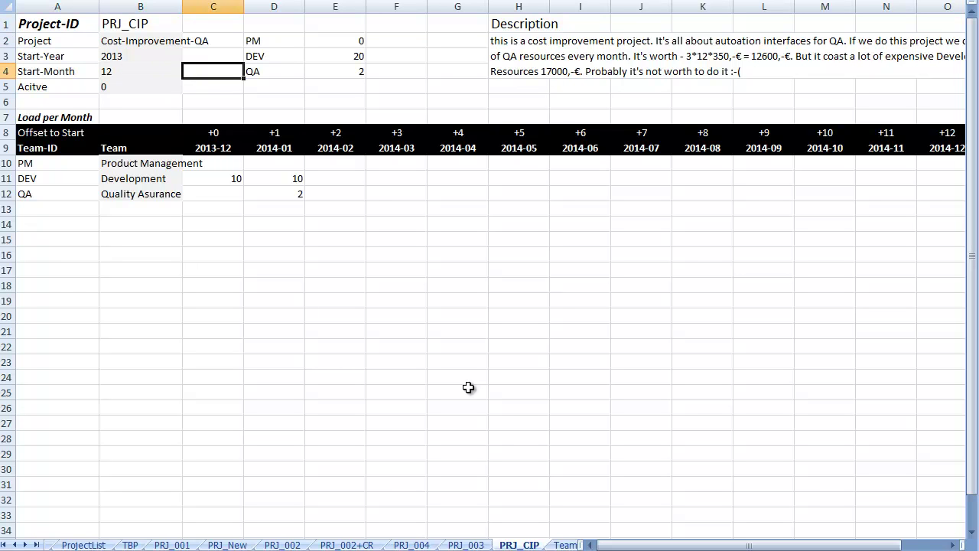
pyautogui.press('Right')
pyautogui.press('Right')
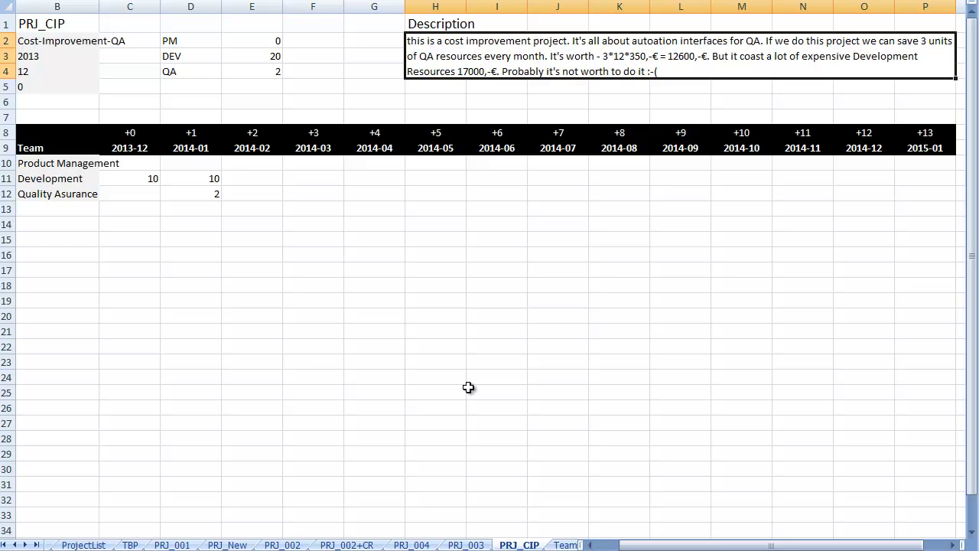
pyautogui.press('Left')
pyautogui.press('Home')
pyautogui.press('Up')
pyautogui.press('Up')
pyautogui.press('Up')
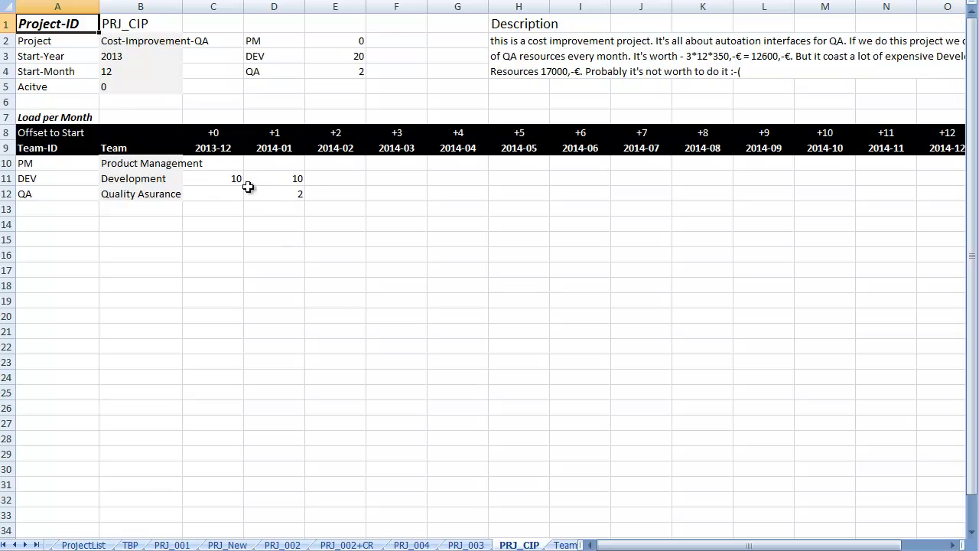
# - In the ProjectList sheet, set the Cost-Improvement-QA project's start month to 1 and its active level to 1
pyautogui.click(83, 545)
pyautogui.press('Left')
pyautogui.press('Left')
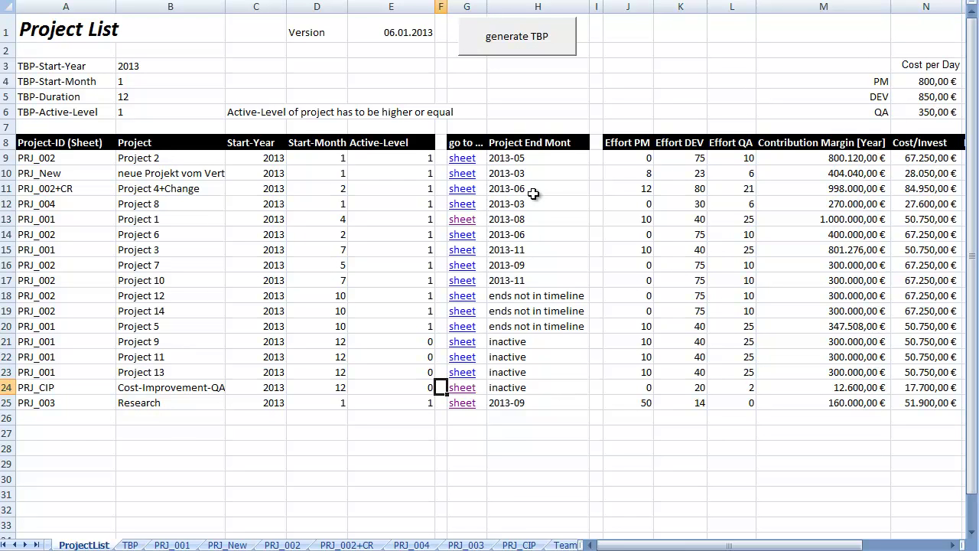
pyautogui.press('Left')
pyautogui.write('1')
pyautogui.press('Right')
pyautogui.write('1')
pyautogui.press('Right')
pyautogui.press('Left')
pyautogui.press('Left')
pyautogui.press('Left')
pyautogui.press('Left')
pyautogui.press('Left')
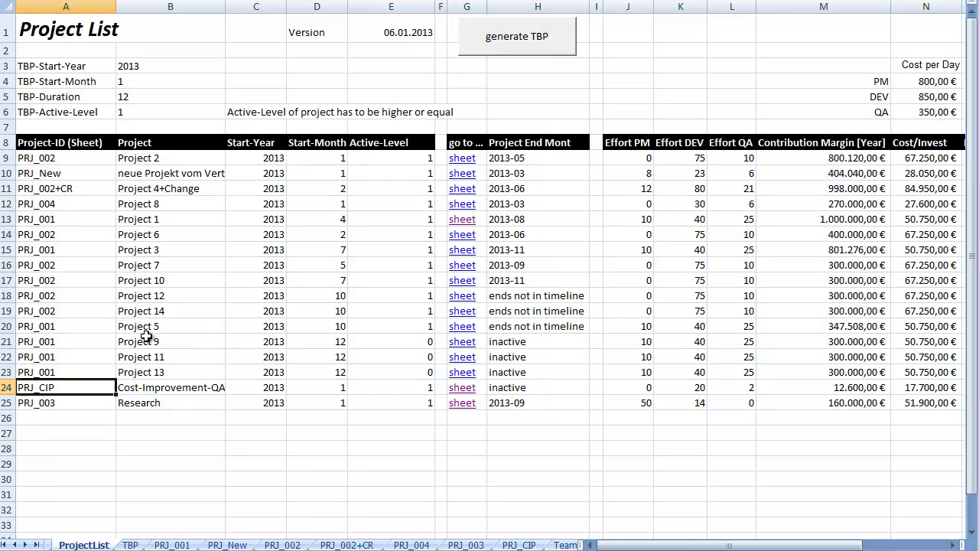
# - Open the CapacityData sheet and go through the monthly team capacities down to the QA rows
pyautogui.click(37, 545)
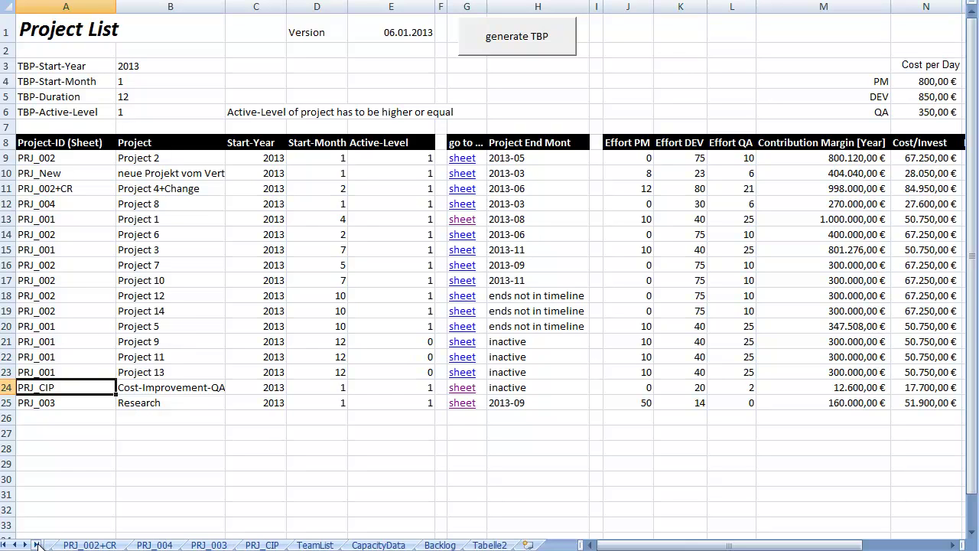
pyautogui.click(401, 544)
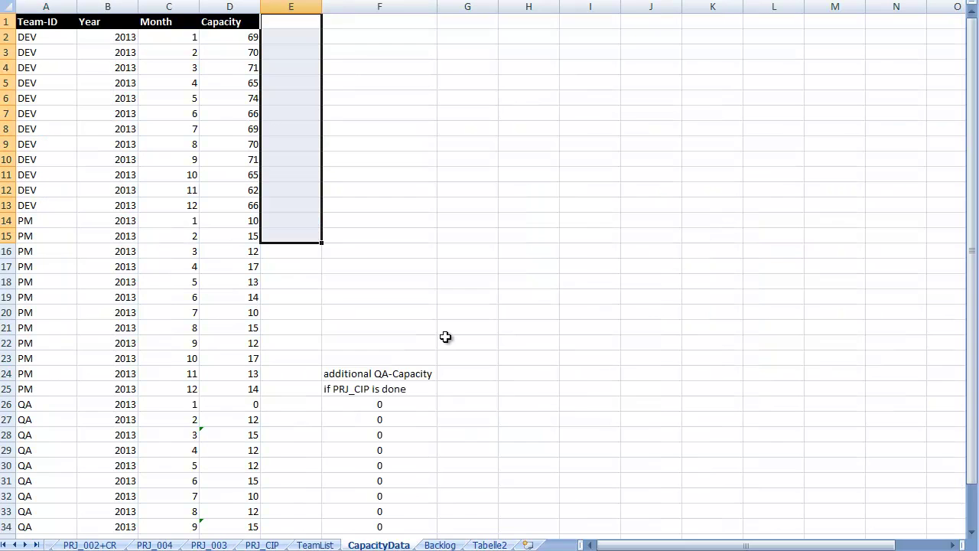
pyautogui.press('Down')
pyautogui.press('Down')
pyautogui.press('Down')
pyautogui.press('Down')
pyautogui.press('Down')
pyautogui.press('Down')
pyautogui.press('Down')
pyautogui.press('Down')
pyautogui.press('Down')
pyautogui.press('Down')
pyautogui.press('Down')
pyautogui.press('Down')
pyautogui.press('Down')
pyautogui.press('Down')
pyautogui.press('Down')
pyautogui.press('Down')
pyautogui.press('Down')
pyautogui.press('Down')
pyautogui.press('Down')
pyautogui.press('Down')
pyautogui.press('Down')
pyautogui.press('Down')
pyautogui.press('Down')
pyautogui.press('Down')
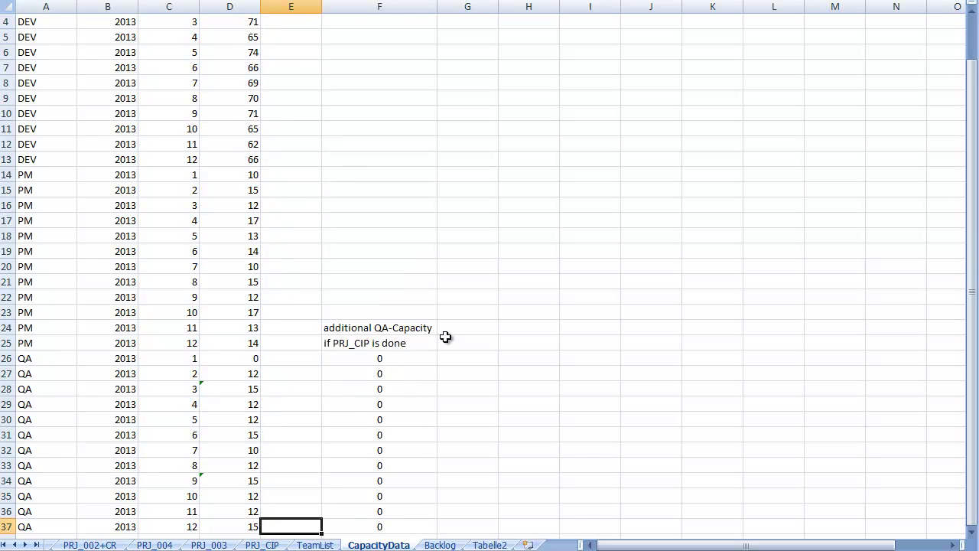
pyautogui.press('Down')
pyautogui.press('Up')
# - Examine the additional QA-Capacity column that applies if PRJ_CIP is done
pyautogui.press('Right')
pyautogui.press('Up')
pyautogui.press('Up')
pyautogui.press('Up')
pyautogui.press('Up')
pyautogui.press('Up')
pyautogui.press('Up')
pyautogui.press('Up')
pyautogui.press('Up')
pyautogui.press('Up')
pyautogui.press('Up')
pyautogui.press('Up')
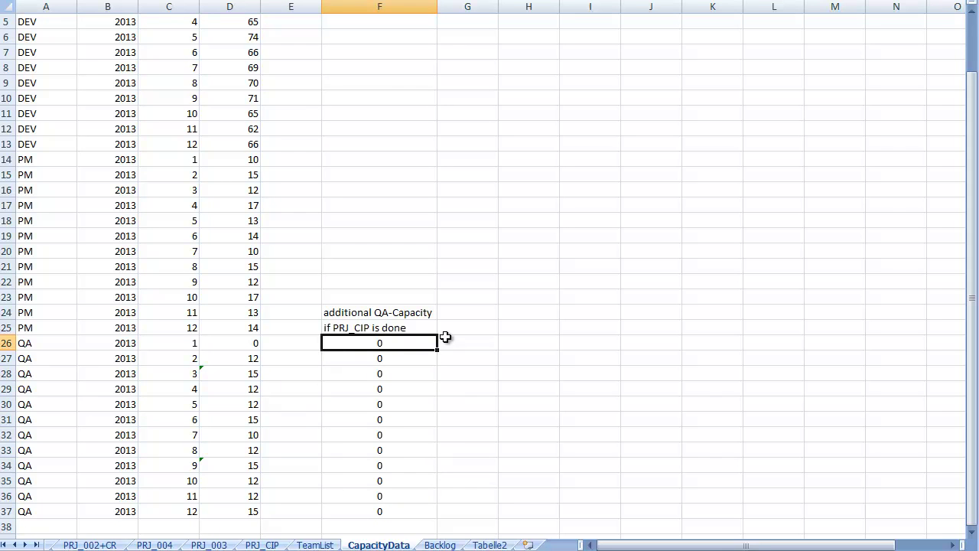
pyautogui.press('Up')
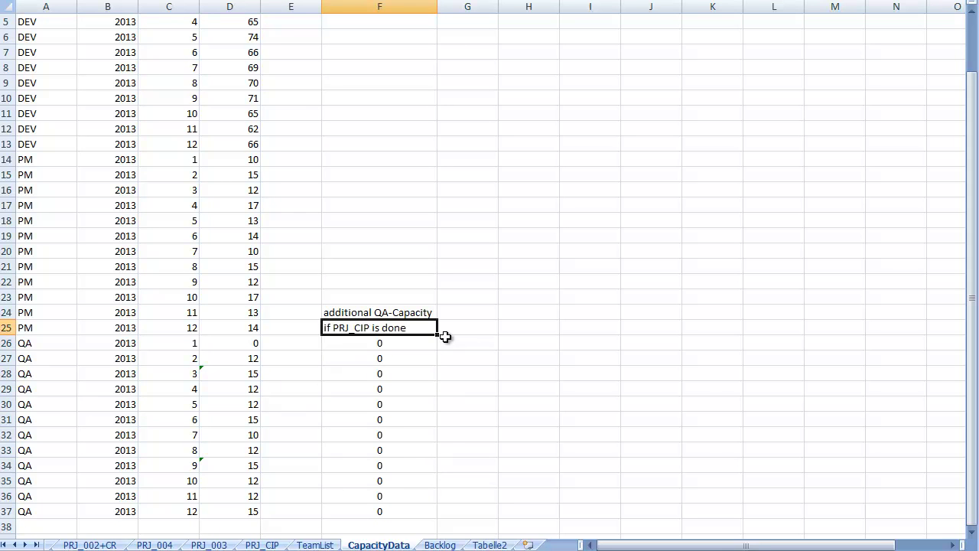
pyautogui.press('Down')
pyautogui.press('Down')
pyautogui.press('Down')
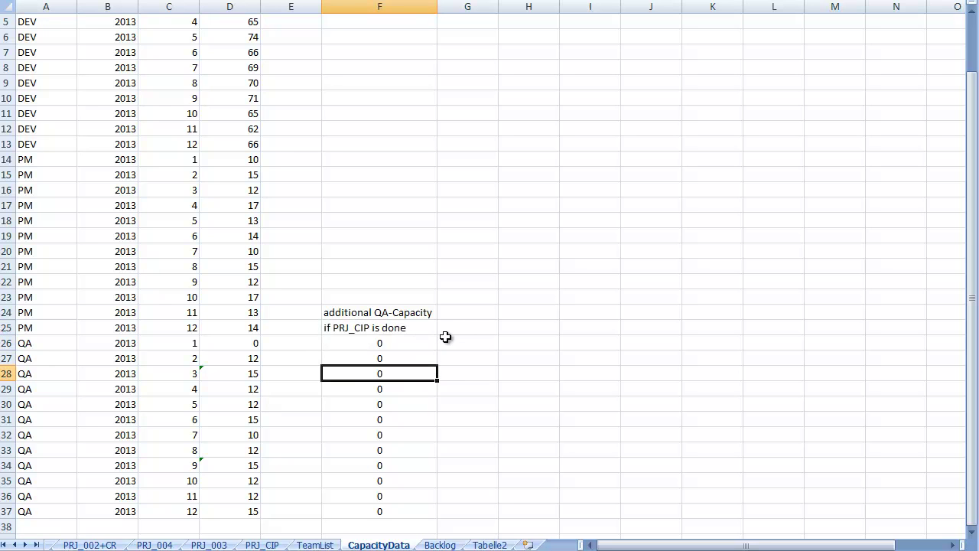
# - Highlight the twelve monthly QA capacities in D26:D37 to inspect them
pyautogui.press('Left')
pyautogui.press('Left')
pyautogui.press('Down')
pyautogui.press('Down')
pyautogui.press('Down')
pyautogui.press('Down')
pyautogui.press('Down')
pyautogui.press('Down')
pyautogui.press('Down')
pyautogui.press('Down')
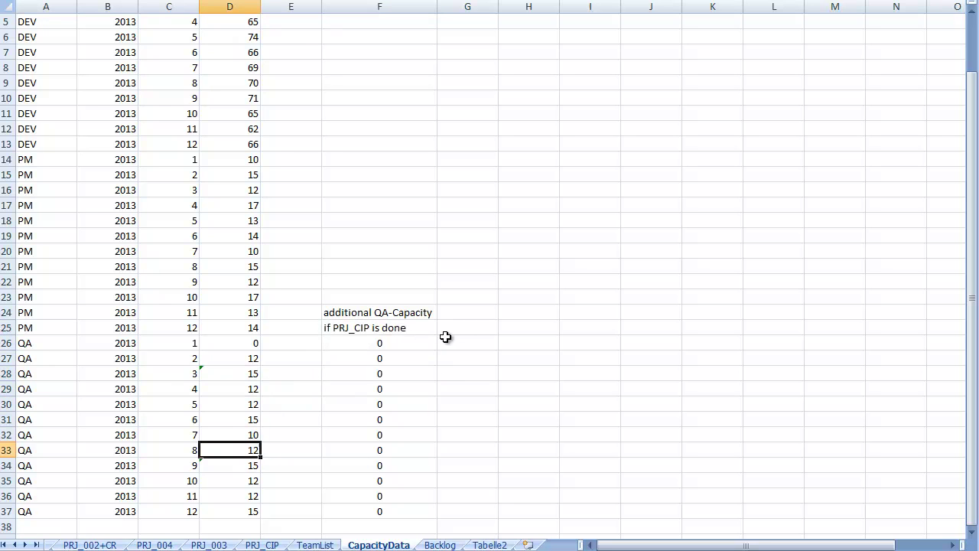
pyautogui.press('Down')
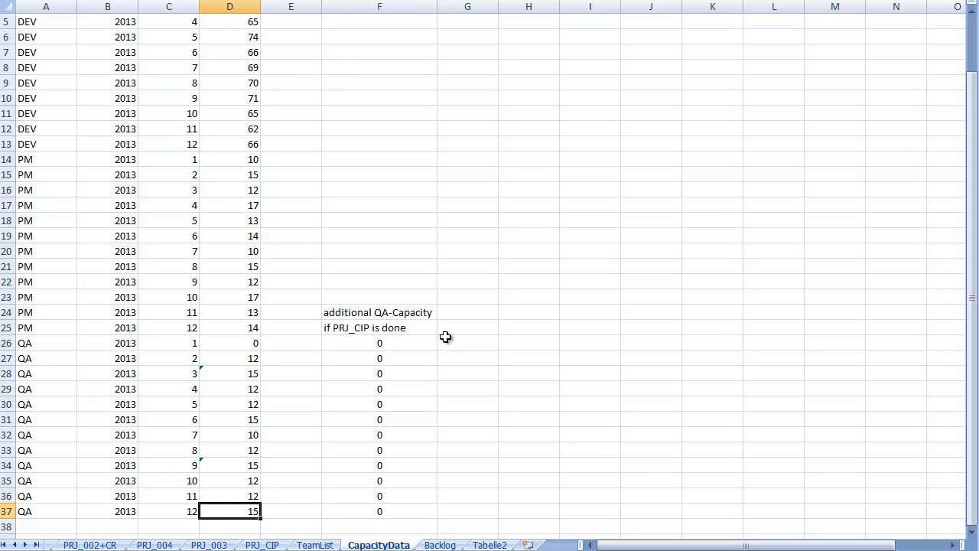
pyautogui.hotkey('shift', 'Up')
pyautogui.hotkey('shift', 'Up')
pyautogui.hotkey('shift', 'Up')
pyautogui.hotkey('shift', 'Up')
pyautogui.hotkey('shift', 'Up')
pyautogui.hotkey('shift', 'Up')
pyautogui.hotkey('shift', 'Up')
pyautogui.hotkey('shift', 'Up')
pyautogui.hotkey('shift', 'Up')
pyautogui.hotkey('shift', 'Up')
pyautogui.hotkey('shift', 'Up')
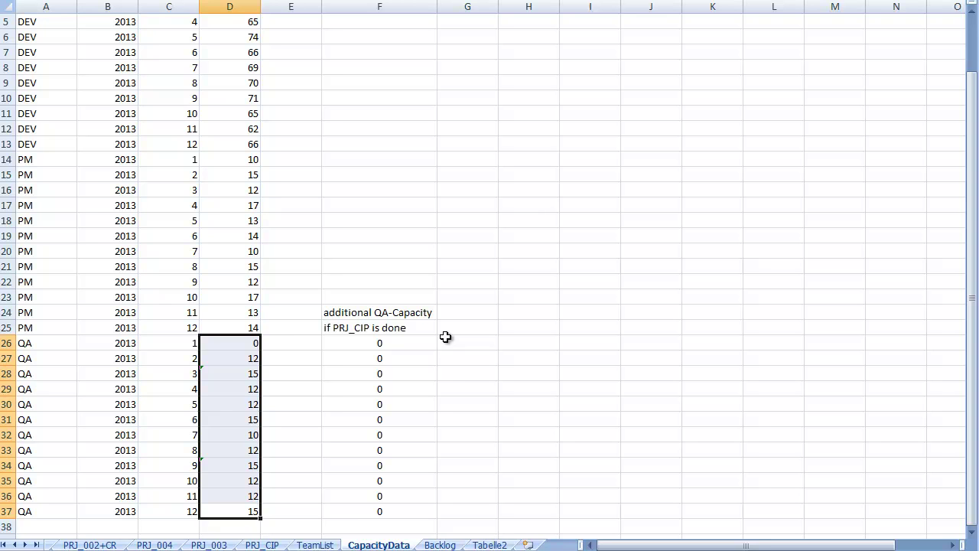
# - Sum the QA capacities D26:D37 in G26 and replace the formula with the fixed value 142
pyautogui.click(454, 346)
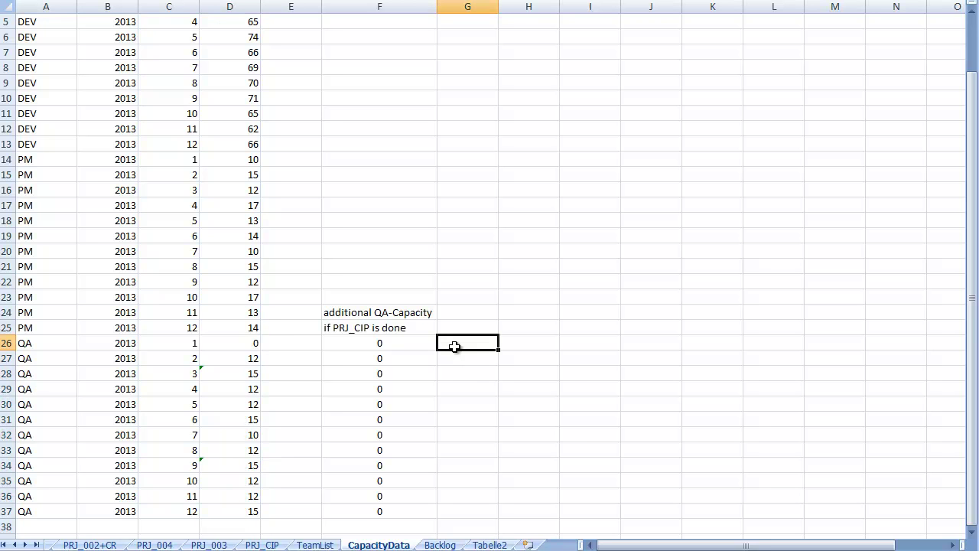
pyautogui.write('=summe(')
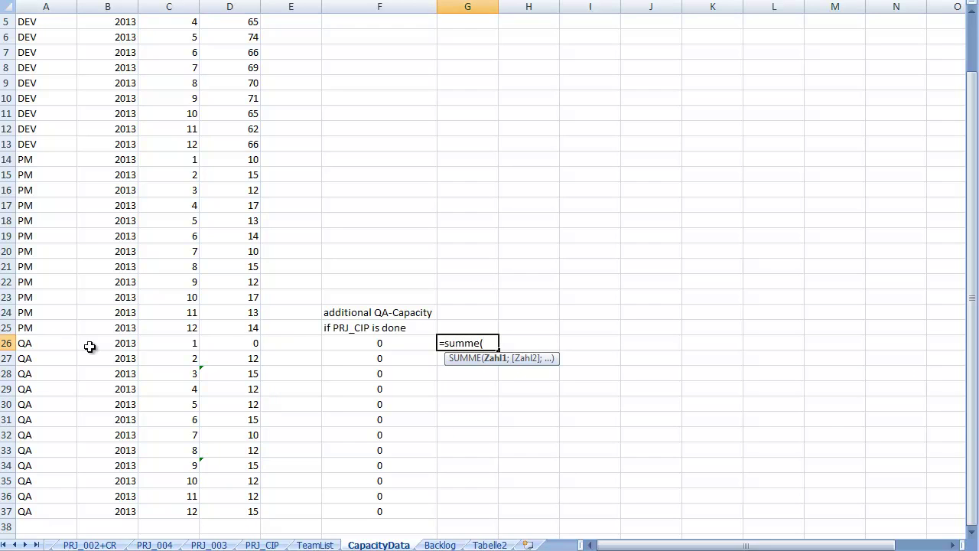
pyautogui.moveTo(230, 344); pyautogui.dragTo(232, 507)
pyautogui.press('Return')
pyautogui.press('Up')
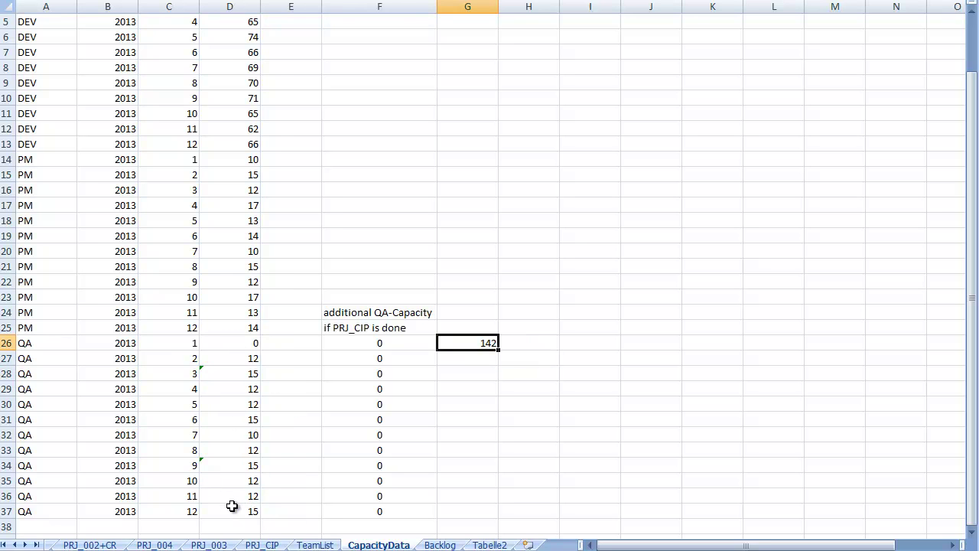
pyautogui.write('142')
pyautogui.press('Return')
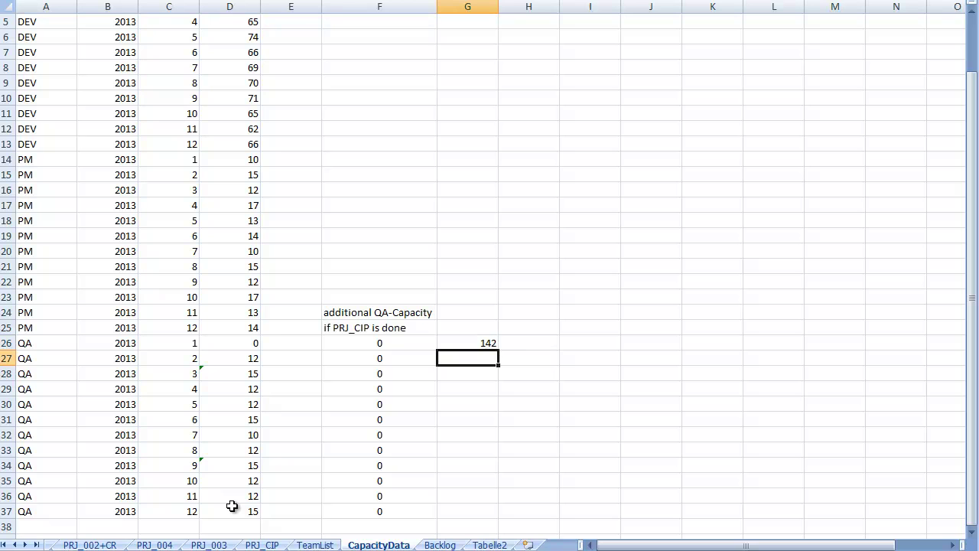
# - Label the fixed QA capacity total with "bottom line" in H26
pyautogui.press('Up')
pyautogui.press('Right')
pyautogui.write('bottom line')
pyautogui.press('Return')
pyautogui.press('Left')
pyautogui.press('Up')
pyautogui.press('Left')
pyautogui.press('Left')
pyautogui.press('Left')
pyautogui.press('Left')
pyautogui.press('Left')
pyautogui.press('Left')
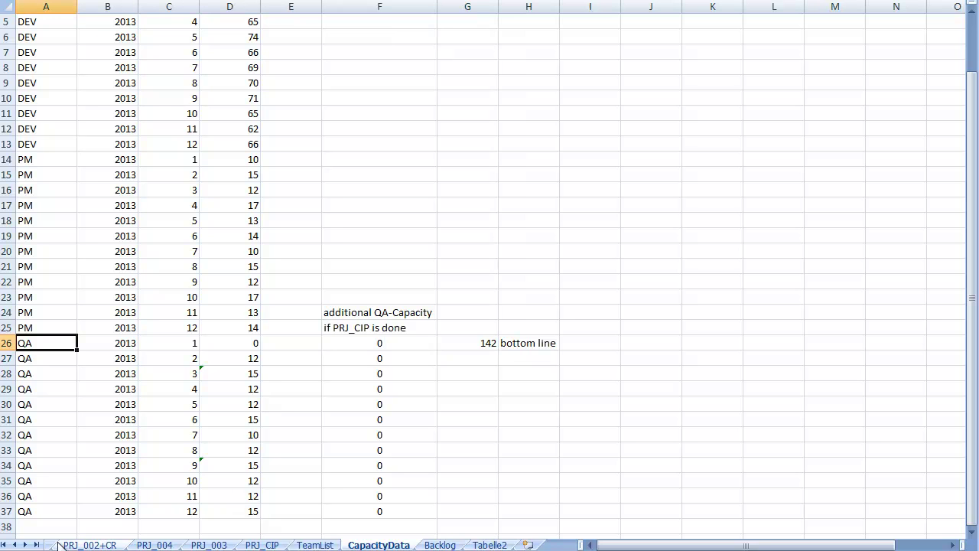
# - Regenerate the TBP from the ProjectList sheet and review the team loads down to Product Management
pyautogui.click(4, 545)
pyautogui.click(134, 545)
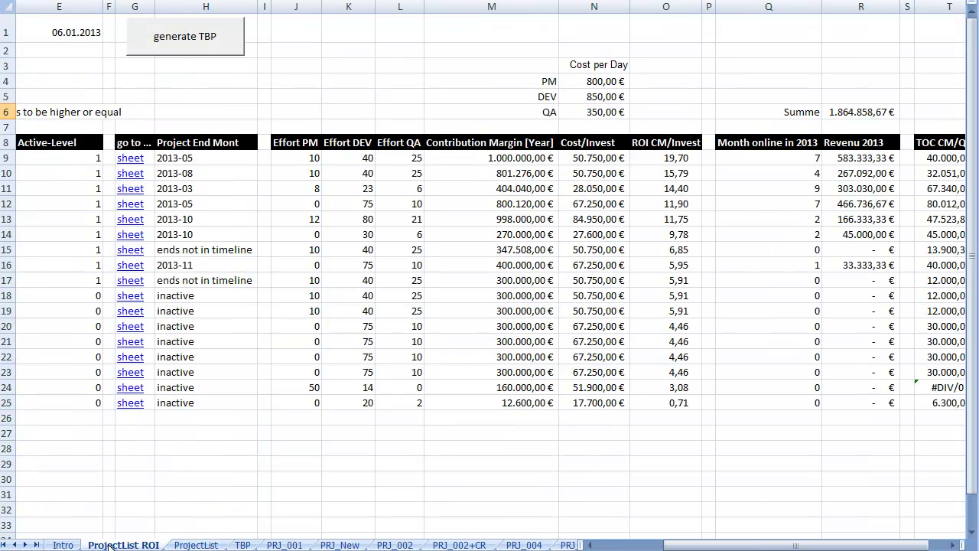
pyautogui.click(196, 545)
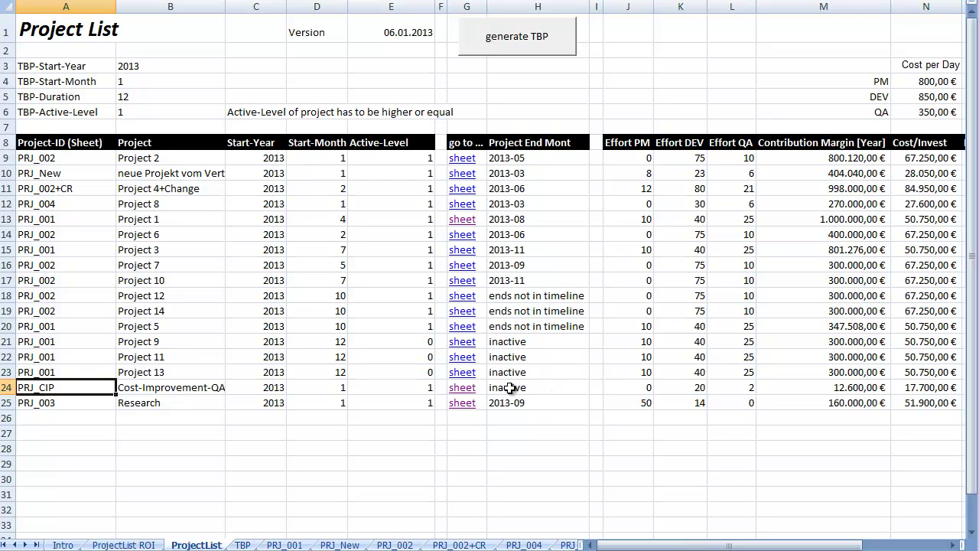
pyautogui.click(531, 39)
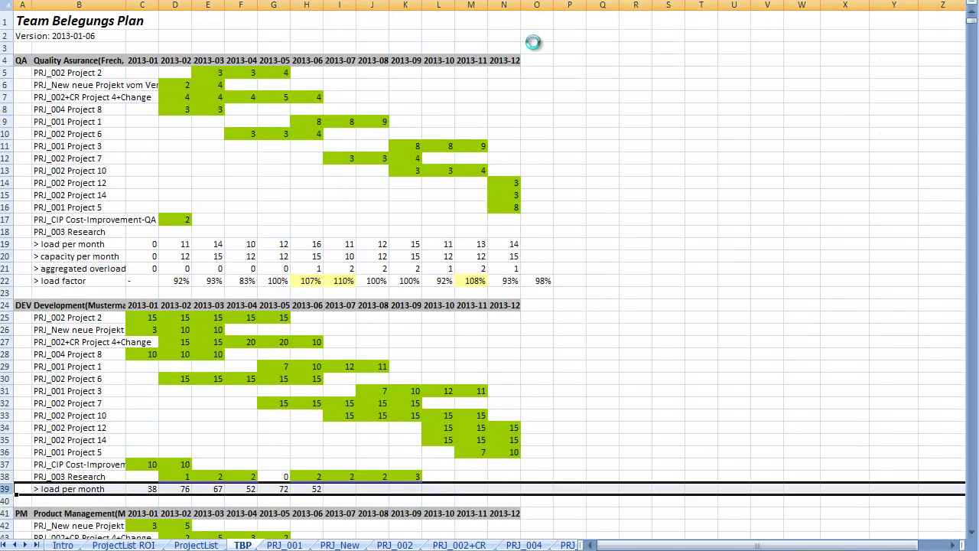
pyautogui.scroll(-8, 543, 78)
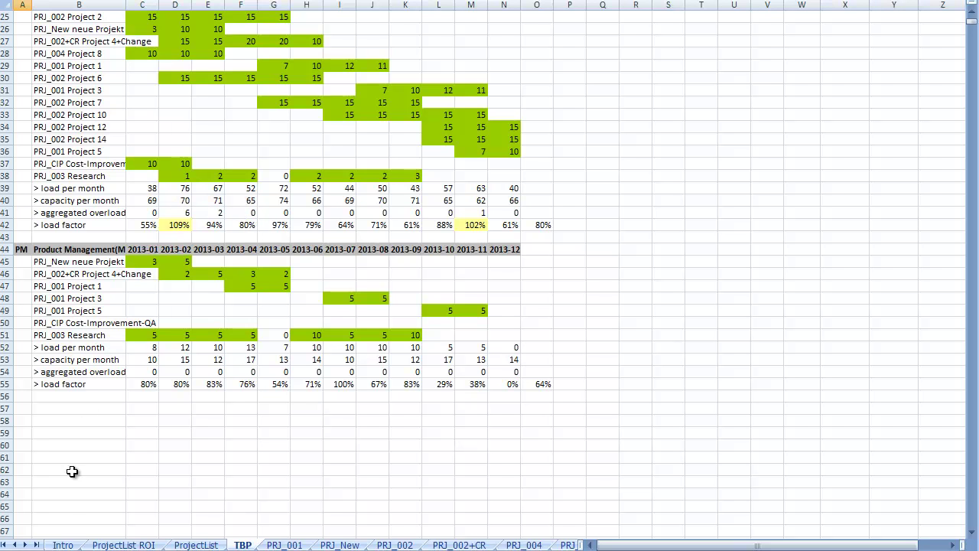
# - Return to the CapacityData sheet and enter the label "mit CIP Programm" in H27
pyautogui.click(196, 545)
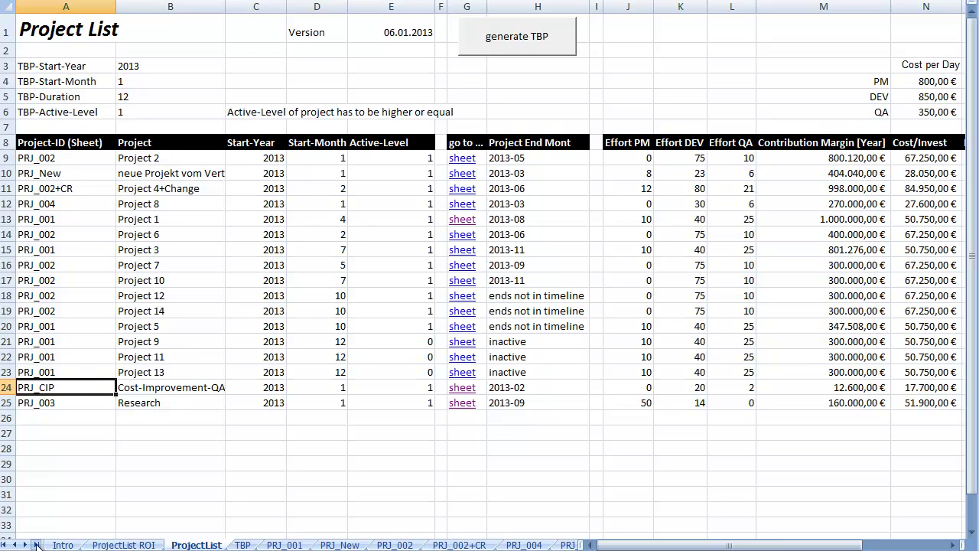
pyautogui.click(36, 545)
pyautogui.click(378, 545)
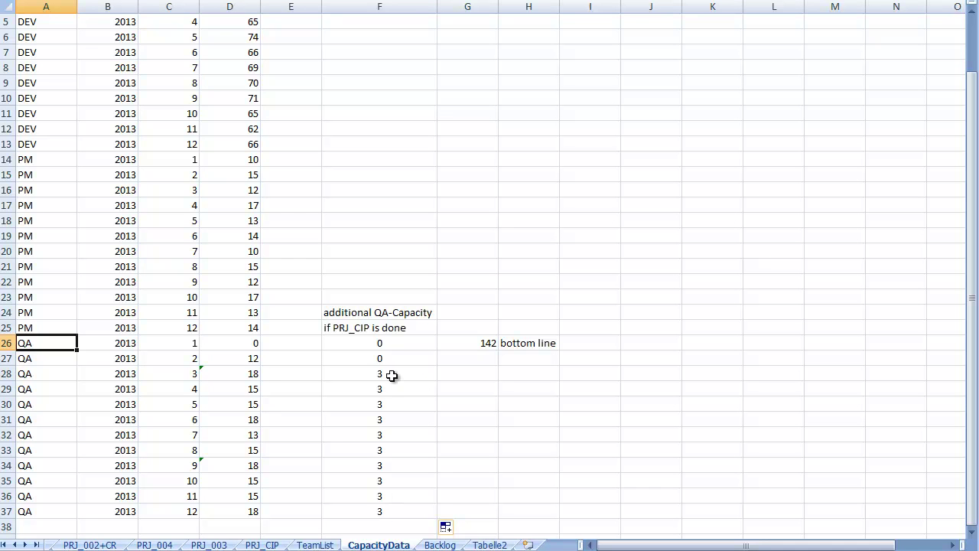
pyautogui.click(527, 360)
pyautogui.write('mit')
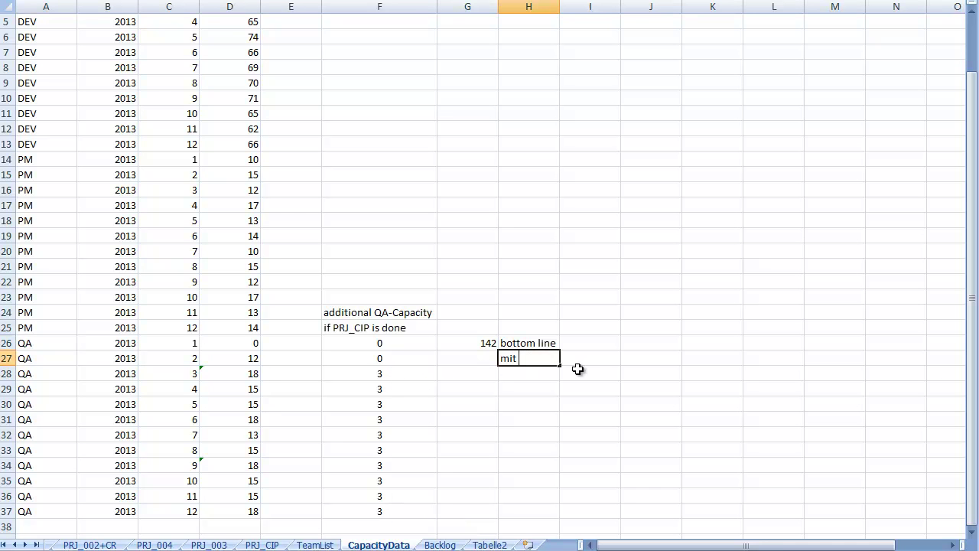
pyautogui.write(' CIP Programm')
pyautogui.press('Return')
# - Sum the QA capacities D26:D37 in G27, next to the "mit CIP Programm" label
pyautogui.press('Up')
pyautogui.press('Left')
pyautogui.write('=summe(')
pyautogui.moveTo(254, 343); pyautogui.dragTo(253, 511)
pyautogui.press('Return')
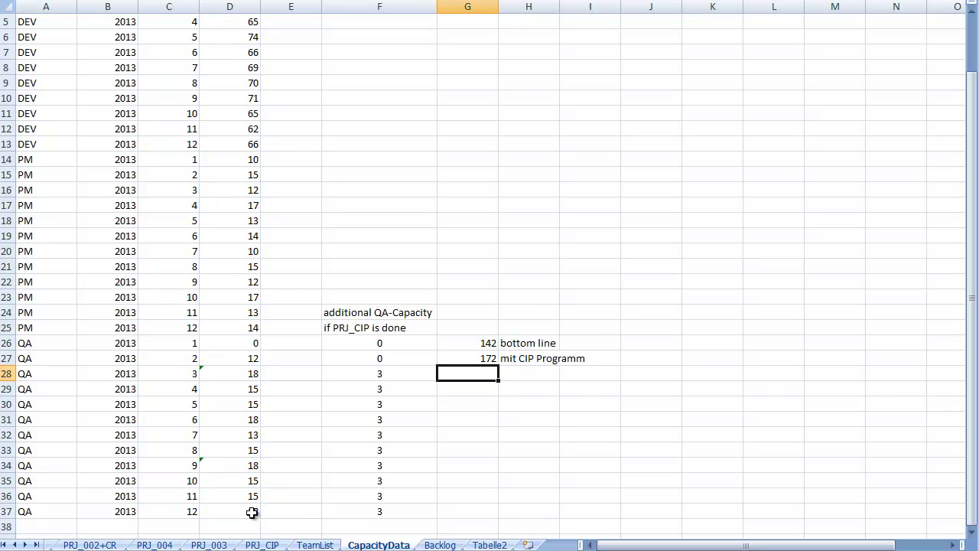
# - Calculate the ratio G27/G26 in G28 and format it as a percentage
pyautogui.press('Up')
pyautogui.press('Down')
pyautogui.write('=')
pyautogui.click(486, 357)
pyautogui.write('/')
pyautogui.click(486, 344)
pyautogui.press('Return')
pyautogui.press('Up')
pyautogui.press('Escape')
pyautogui.click(402, 17)
# - Label the capacity ratio with "mehr Durchsatz" in H28
pyautogui.click(527, 376)
pyautogui.write('me')
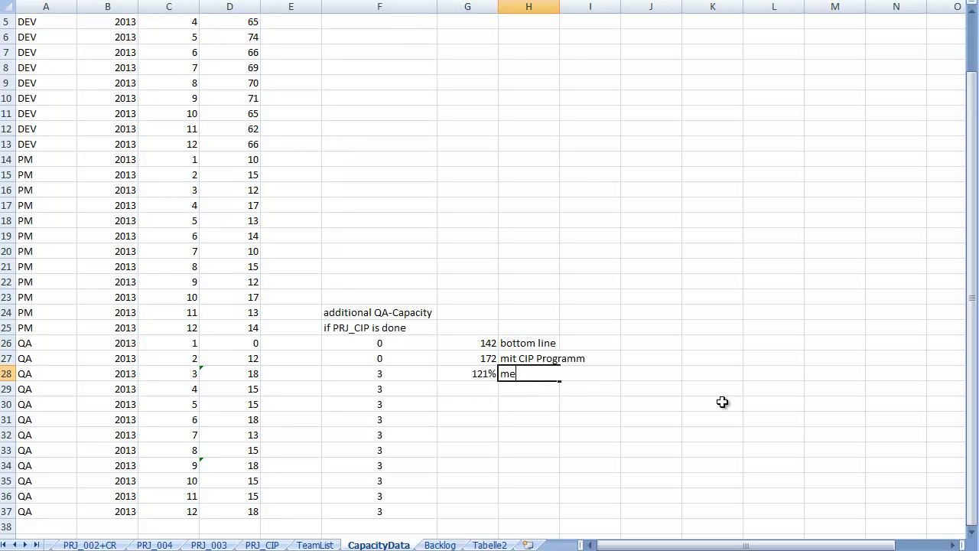
pyautogui.write('hr Durchsatz')
pyautogui.press('Return')
# - Put the G27/G26 ratio in G28 in parentheses and change the formula to give only the percentage increase
pyautogui.press('Up')
pyautogui.press('Left')
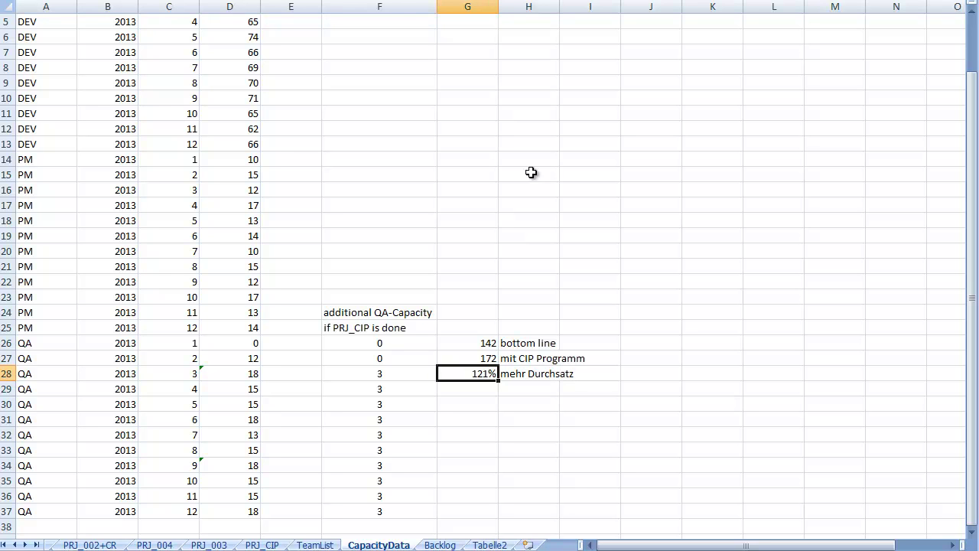
pyautogui.press('F2')
pyautogui.press('Home')
pyautogui.press('Right')
pyautogui.write('(')
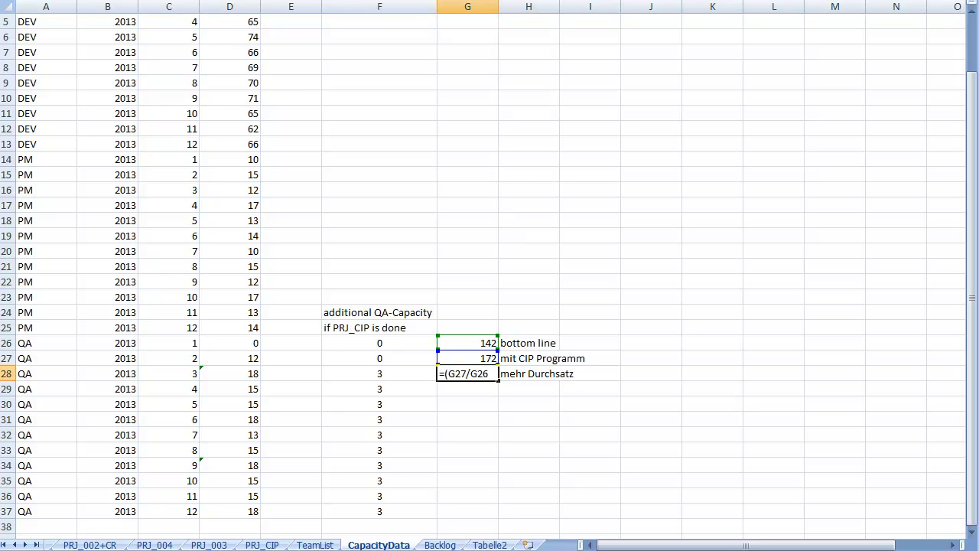
pyautogui.write(')')
pyautogui.press('Return')
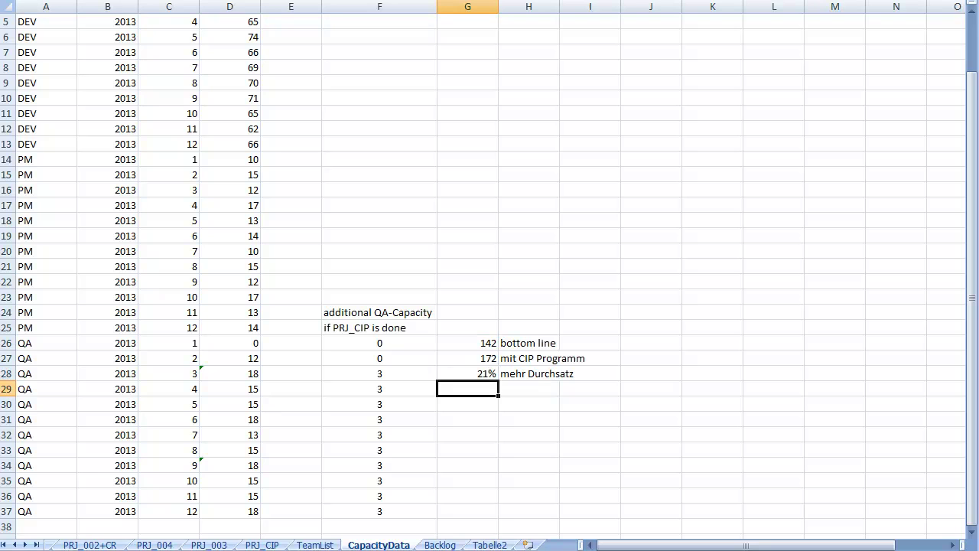
# - Compare the bottom line, CIP programme and throughput increase figures in G26:G28
pyautogui.press('Up')
pyautogui.press('Up')
pyautogui.press('Up')
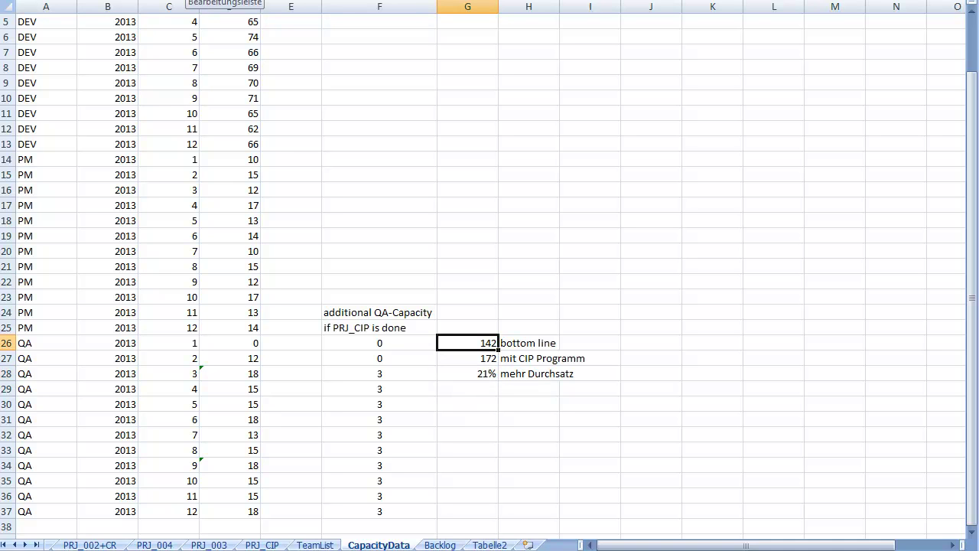
pyautogui.press('Down')
pyautogui.press('Down')
pyautogui.press('Up')
pyautogui.press('Up')
pyautogui.press('Left')
pyautogui.press('Home')
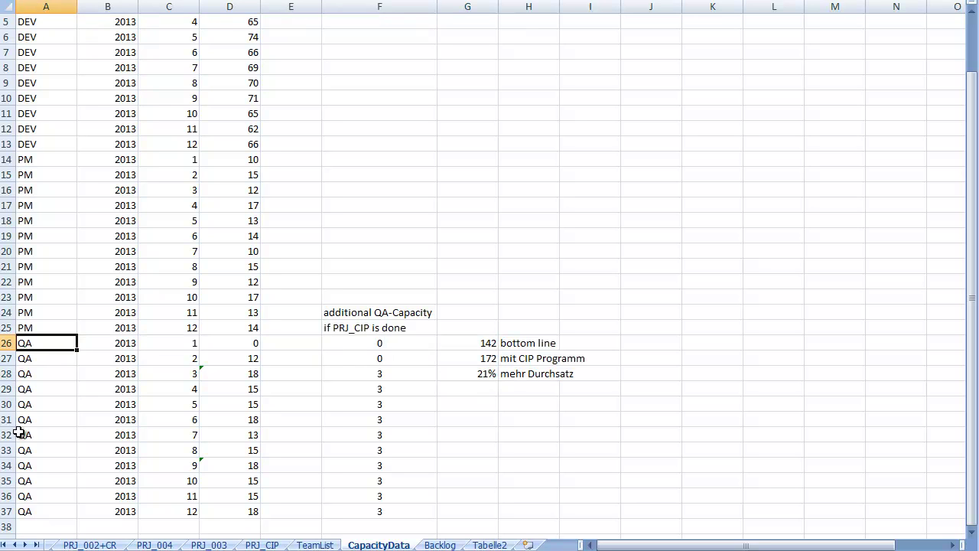
# - Check the monthly QA capacity in the TBP sheet and regenerate the plan from the ProjectList sheet with the additional QA capacity
pyautogui.click(4, 545)
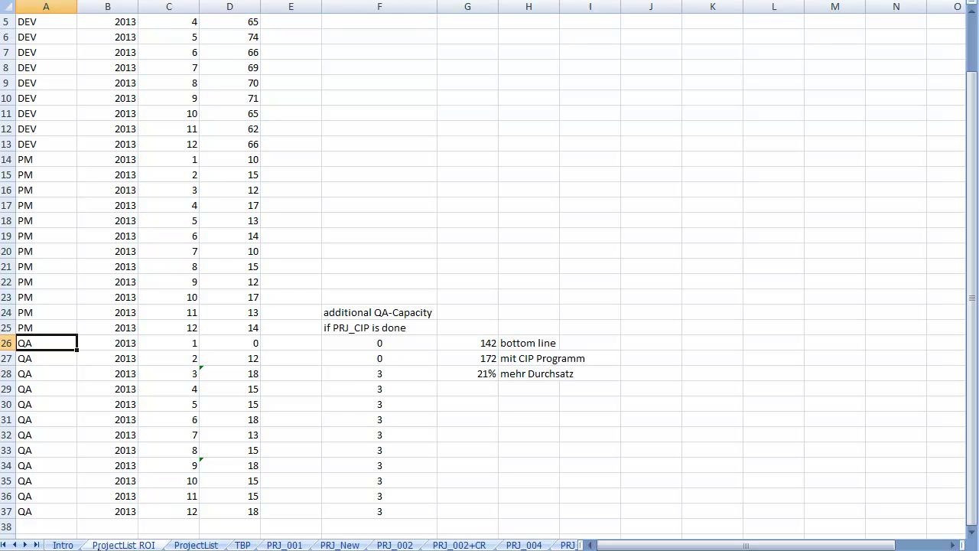
pyautogui.click(200, 545)
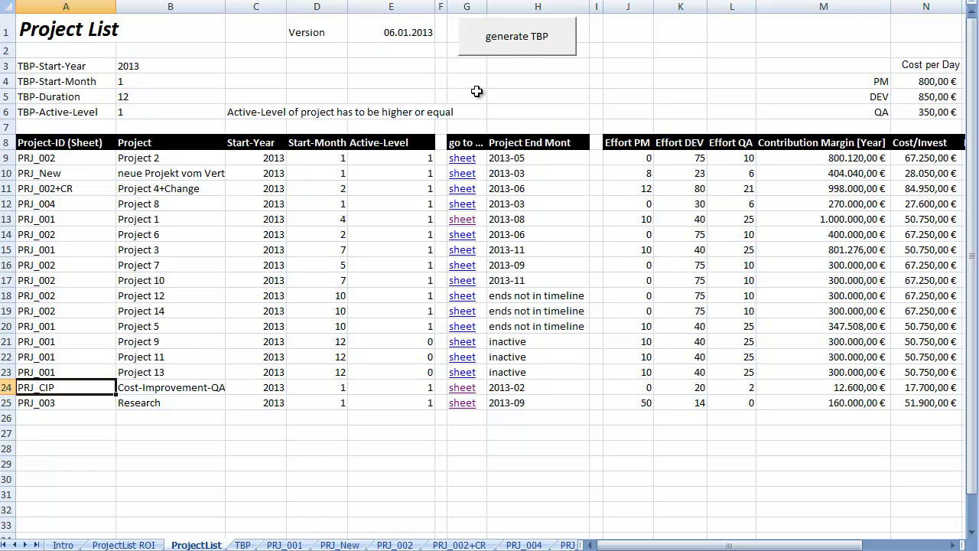
pyautogui.click(242, 545)
pyautogui.scroll(8, 412, 233)
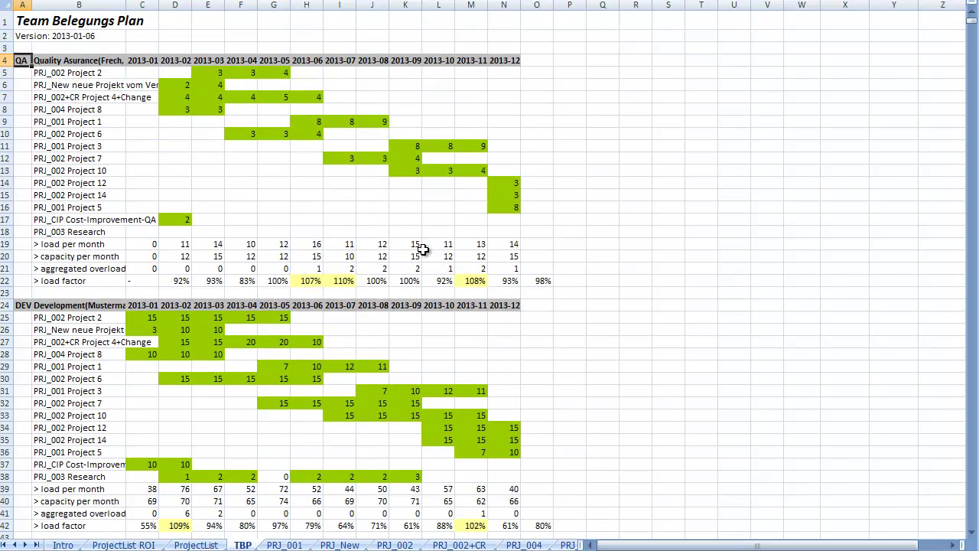
pyautogui.moveTo(514, 257)
pyautogui.mouseDown()
pyautogui.moveTo(157, 257)
pyautogui.moveTo(502, 257)
pyautogui.mouseUp()
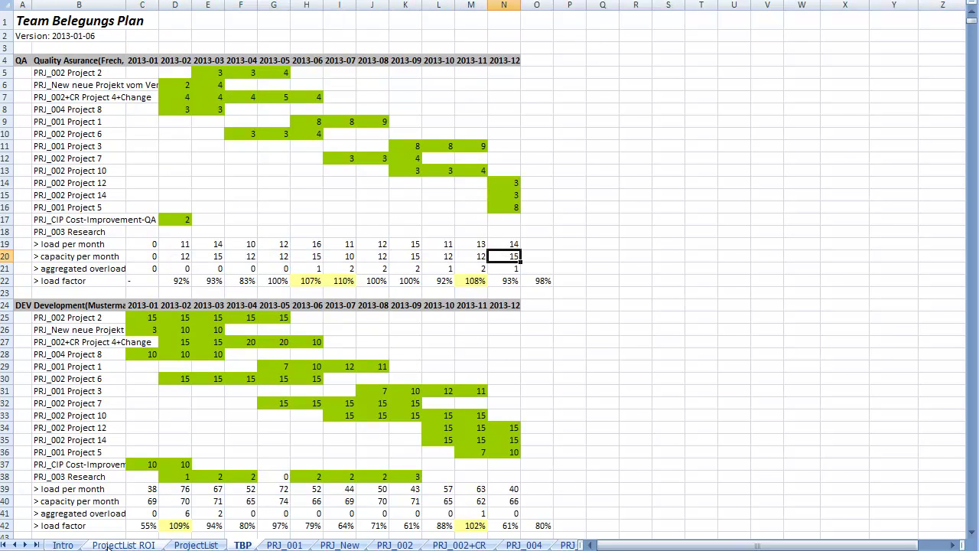
pyautogui.click(196, 545)
pyautogui.click(511, 44)
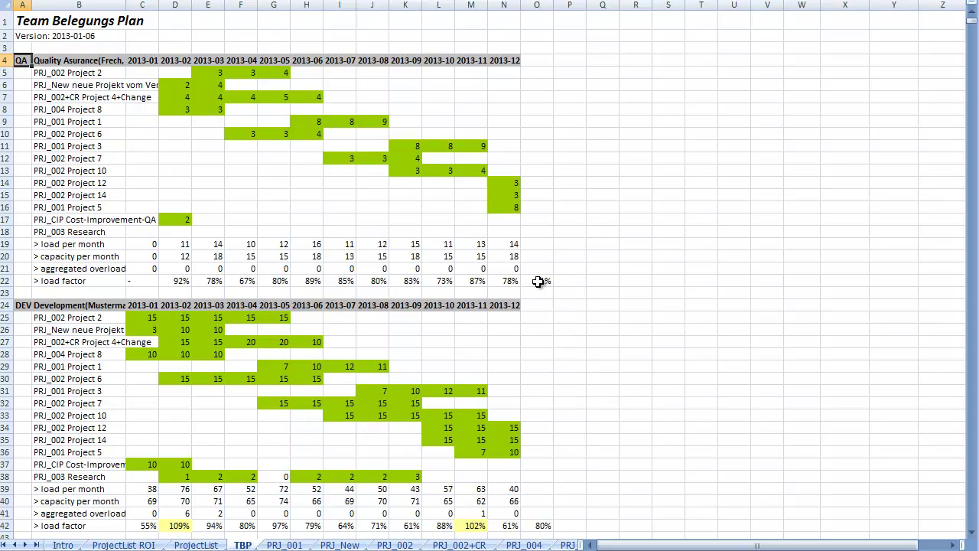
# - Examine the load, capacity, overload and load factor rows for each team in the regenerated plan, focusing on QA in early 2013
pyautogui.scroll(-1, 564, 332)
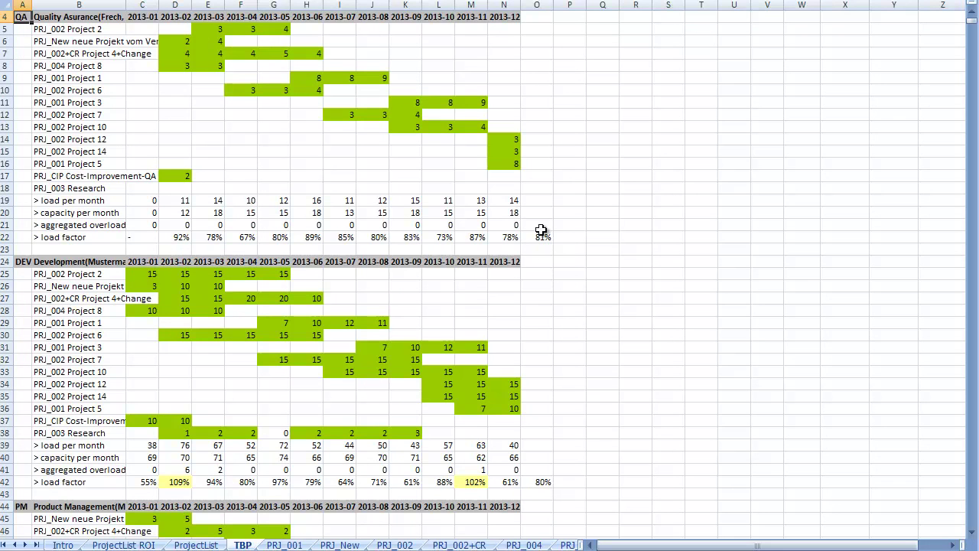
pyautogui.scroll(-4, 567, 459)
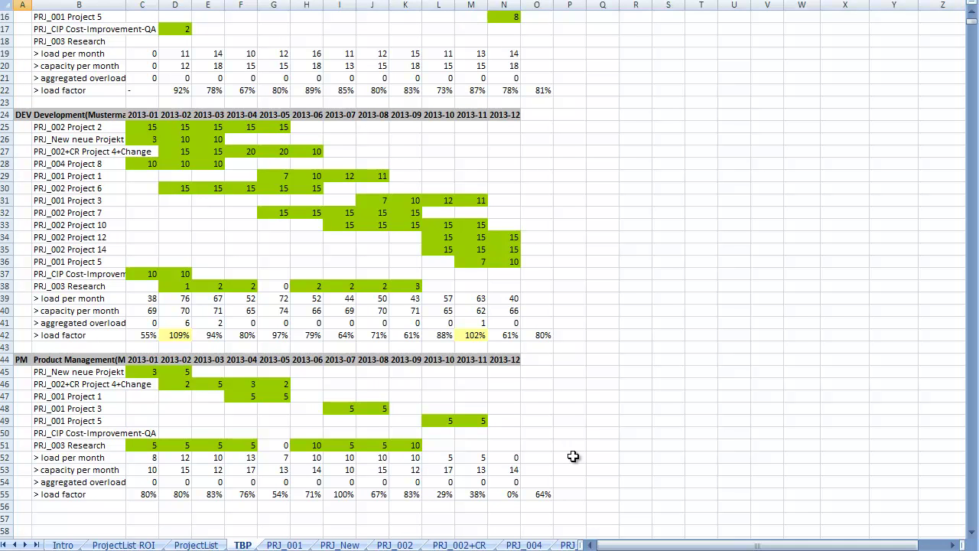
pyautogui.scroll(5, 573, 457)
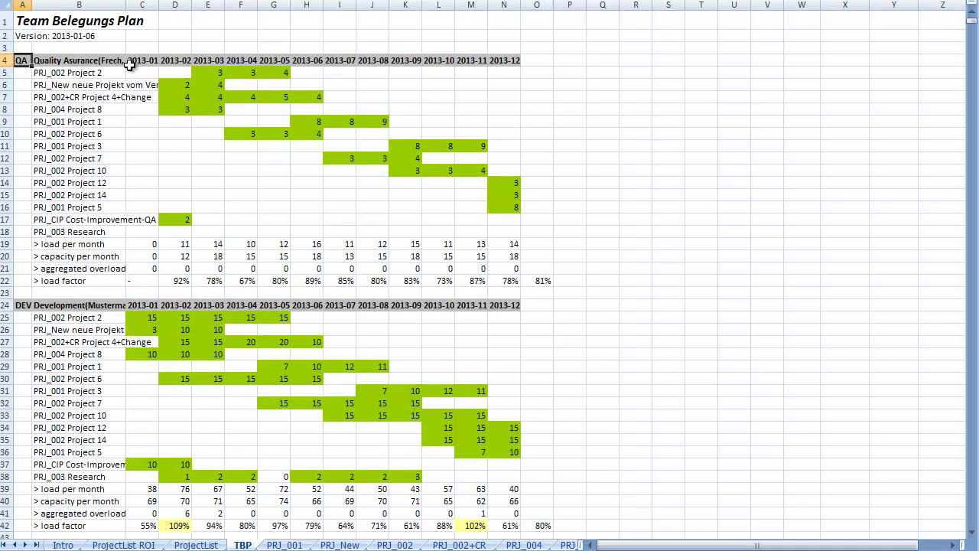
pyautogui.moveTo(148, 246); pyautogui.dragTo(150, 271)
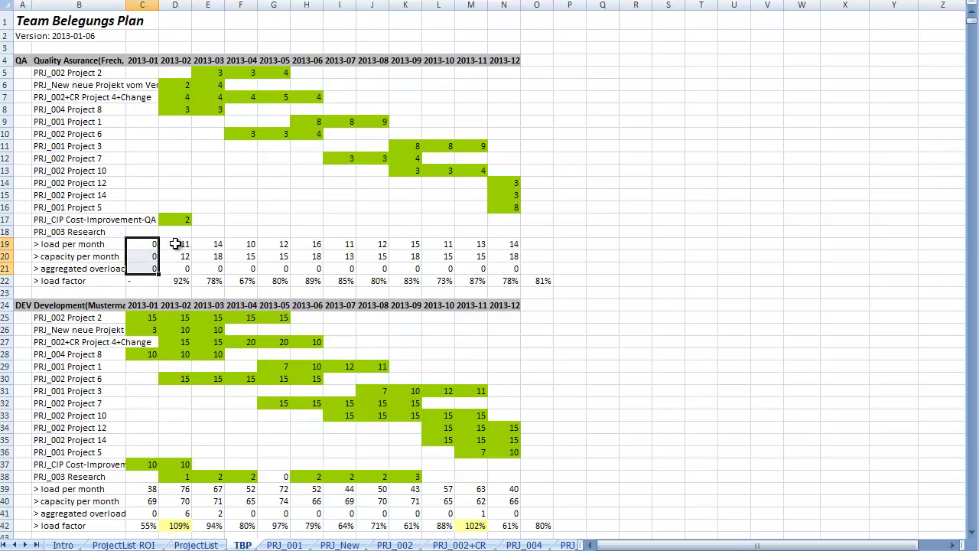
pyautogui.click(175, 243)
pyautogui.click(185, 220)
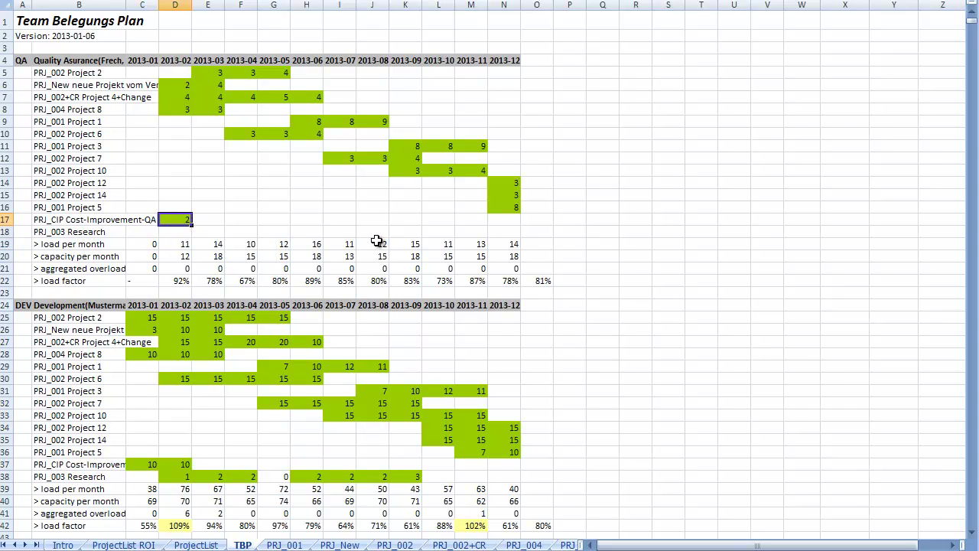
pyautogui.click(214, 257)
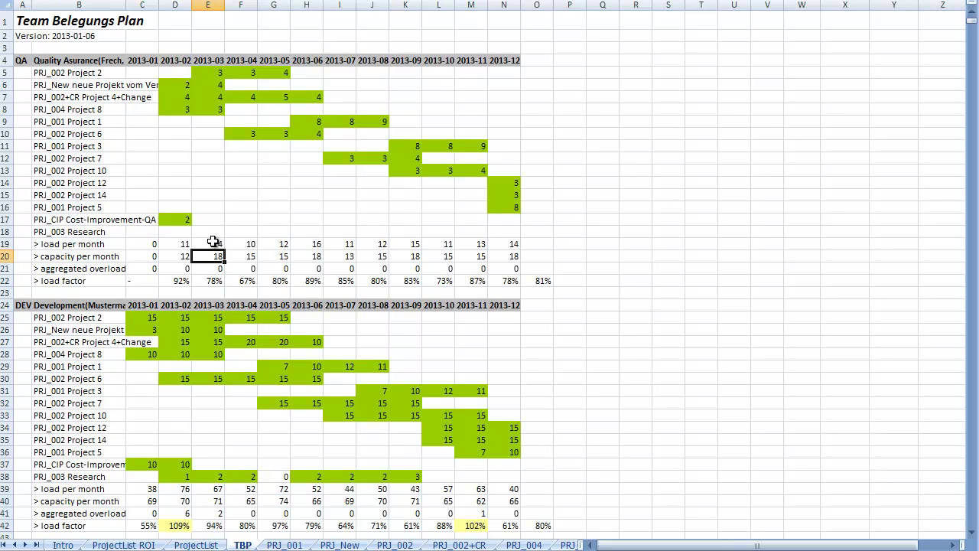
pyautogui.click(213, 136)
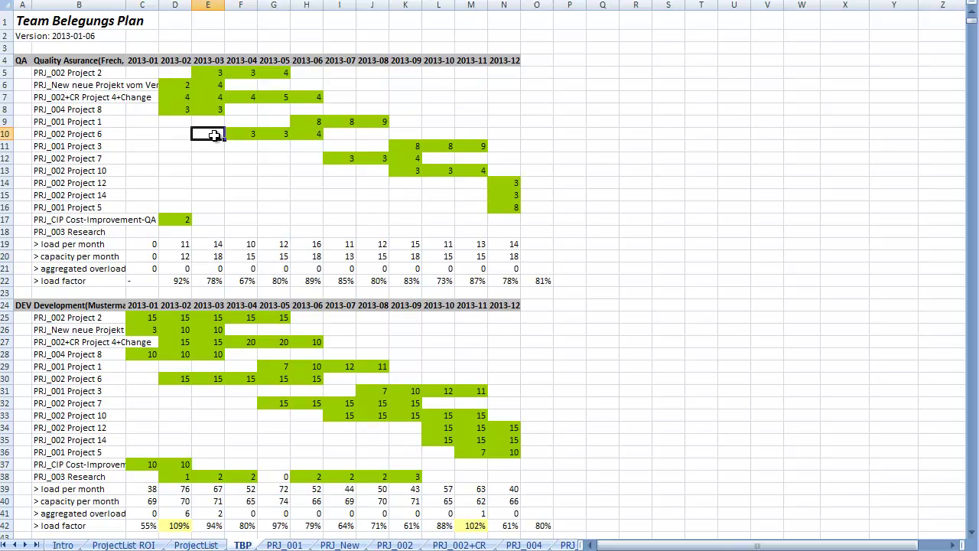
# - Set Project 6's start month to 1 in the project list and regenerate the TBP
pyautogui.click(197, 544)
pyautogui.press('Up')
pyautogui.press('Up')
pyautogui.press('Up')
pyautogui.press('Up')
pyautogui.press('Up')
pyautogui.press('Up')
pyautogui.press('Up')
pyautogui.press('Up')
pyautogui.press('Up')
pyautogui.press('Up')
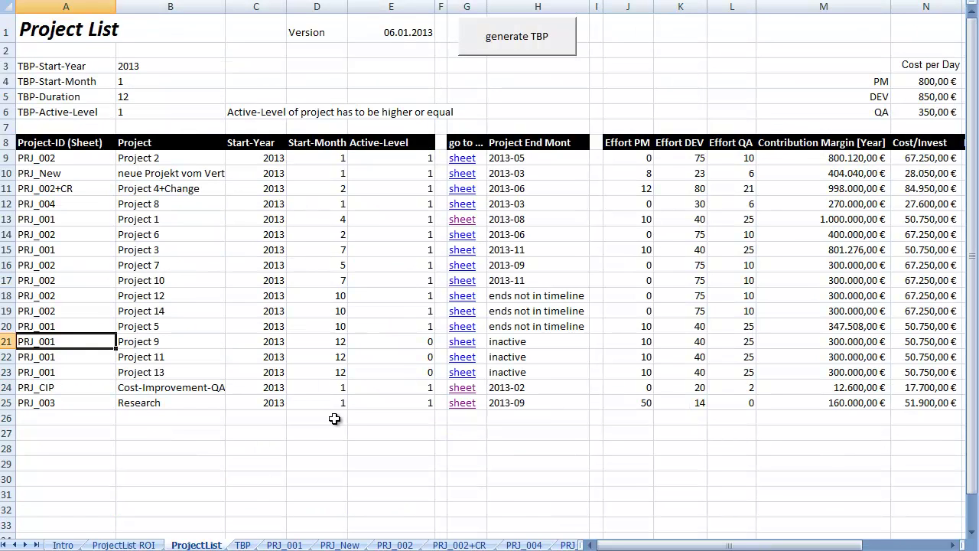
pyautogui.press('Right')
pyautogui.press('Right')
pyautogui.press('Right')
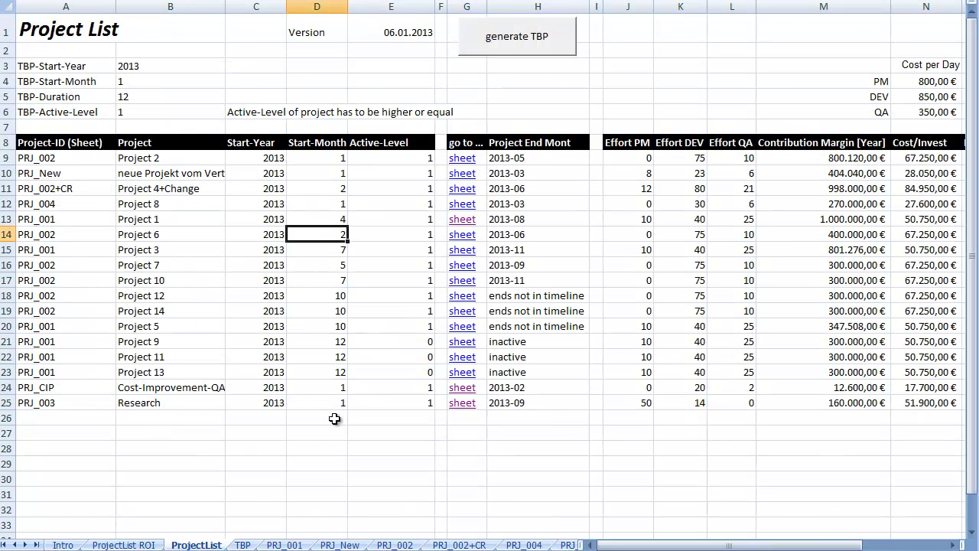
pyautogui.write('1')
pyautogui.press('Return')
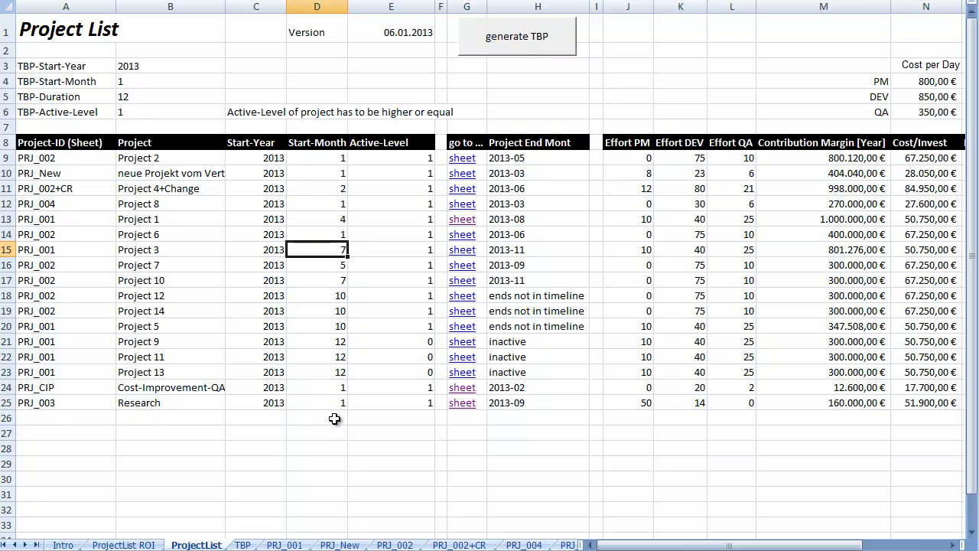
pyautogui.click(508, 43)
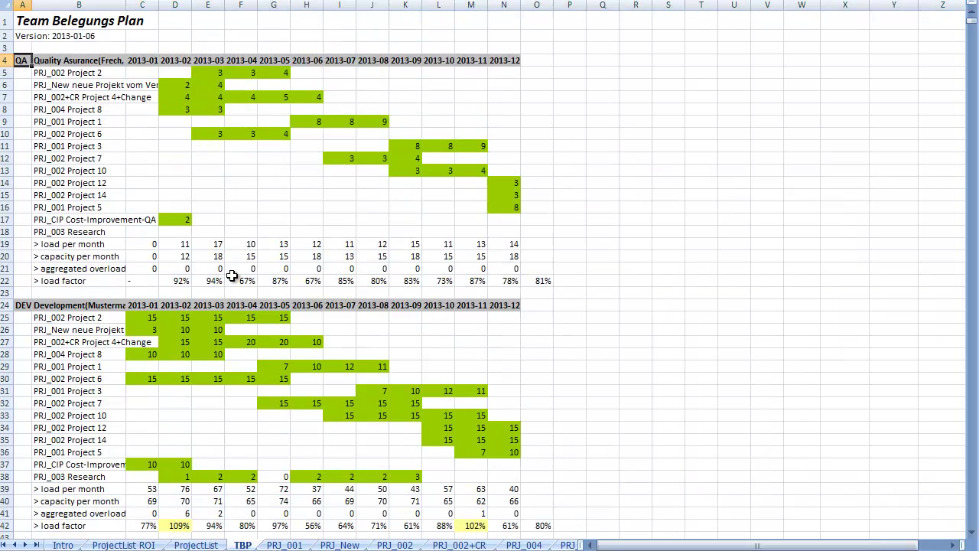
# - Examine the QA load factor from 2013-04 and the project rows above it for a project that could start earlier
pyautogui.click(244, 280)
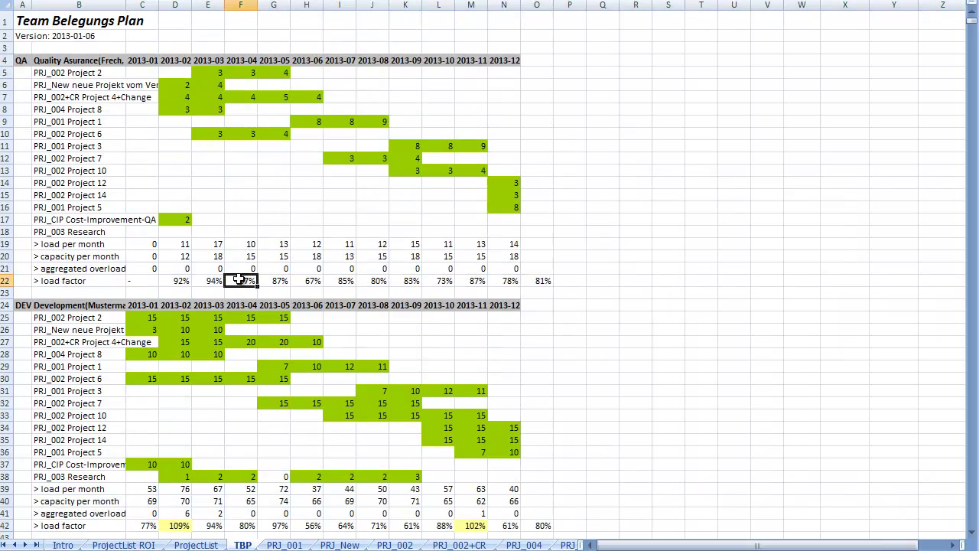
pyautogui.press('Up')
pyautogui.press('Down')
pyautogui.press('Up')
pyautogui.press('Down')
pyautogui.press('Up')
pyautogui.press('Up')
pyautogui.press('Up')
pyautogui.press('Up')
pyautogui.press('Up')
pyautogui.press('Up')
pyautogui.press('Up')
pyautogui.press('Up')
pyautogui.press('Up')
pyautogui.press('Up')
pyautogui.press('Up')
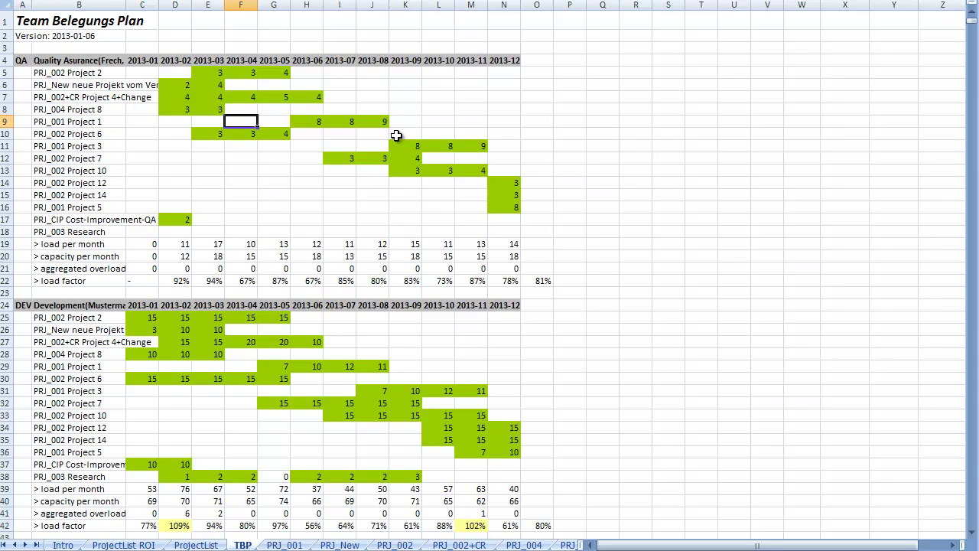
pyautogui.press('Right')
pyautogui.press('Right')
pyautogui.press('Left')
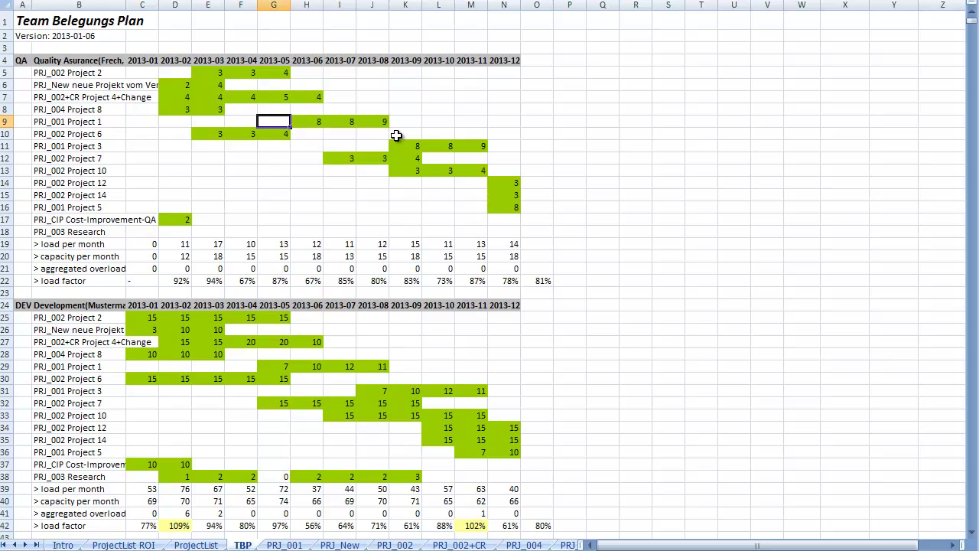
pyautogui.press('Down')
pyautogui.press('Left')
pyautogui.press('Down')
pyautogui.press('Down')
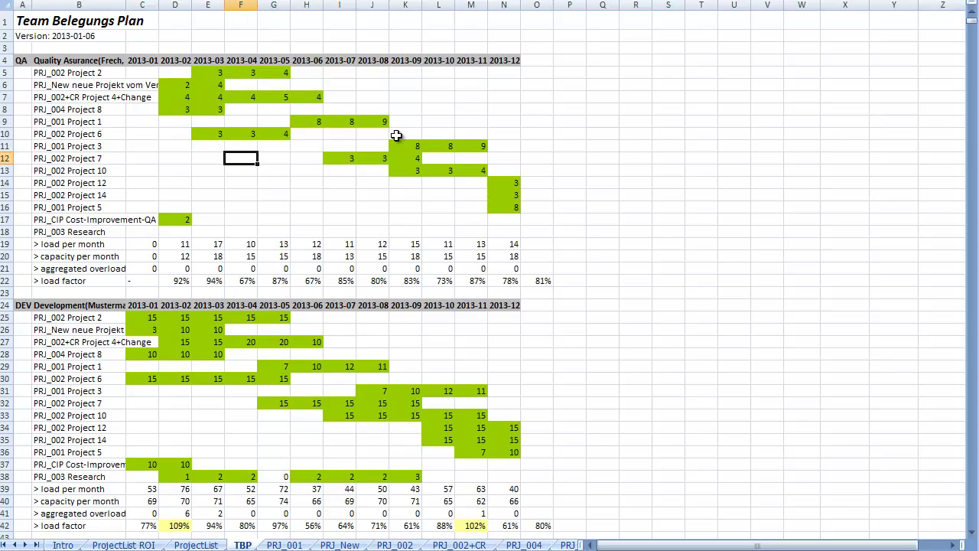
pyautogui.press('Right')
pyautogui.press('Right')
pyautogui.press('Right')
pyautogui.press('Left')
pyautogui.press('Left')
pyautogui.press('Left')
# - Try starting Project 7 in month 2 and regenerate the TBP
pyautogui.click(196, 544)
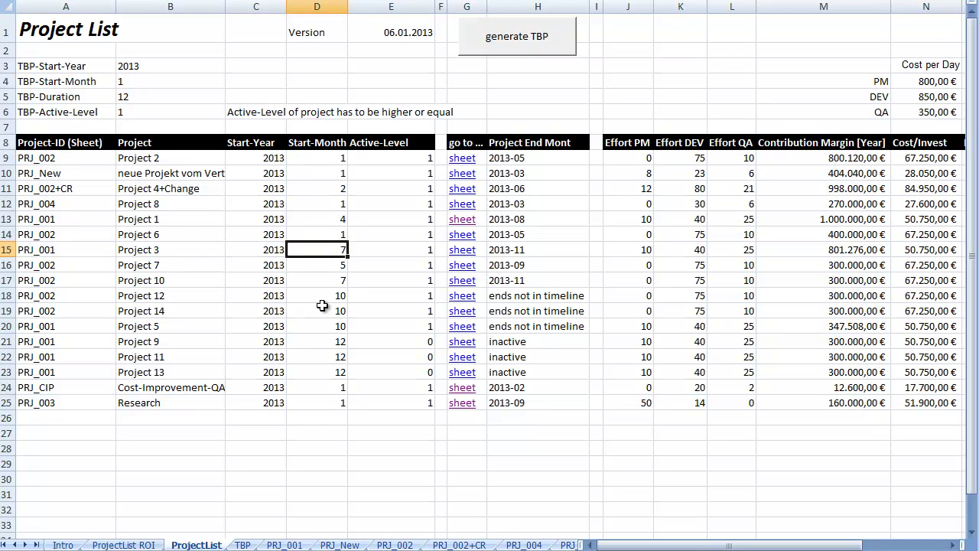
pyautogui.press('Down')
pyautogui.press('Down')
pyautogui.click(524, 38)
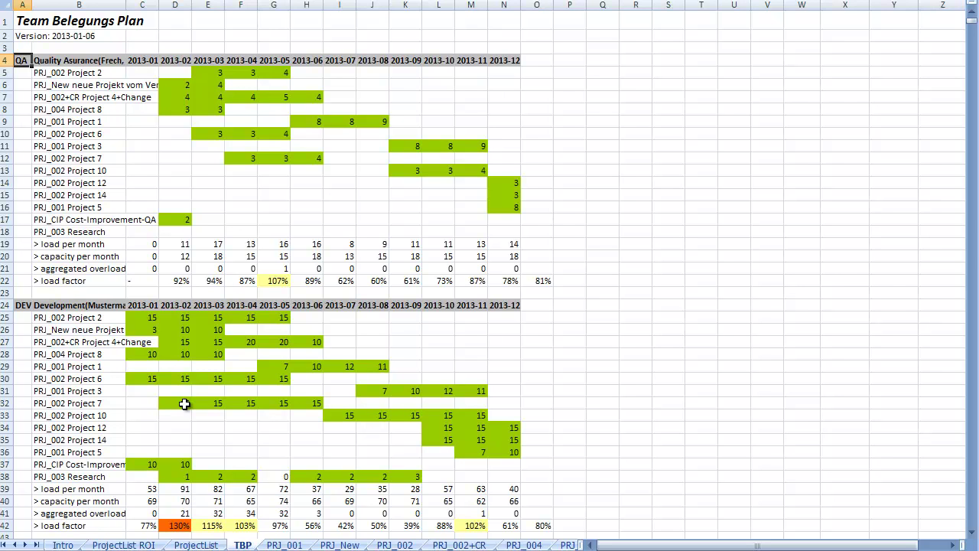
# - Set Project 7's start month to 3 in the project list and regenerate the TBP
pyautogui.click(184, 546)
pyautogui.press('Up')
pyautogui.press('Down')
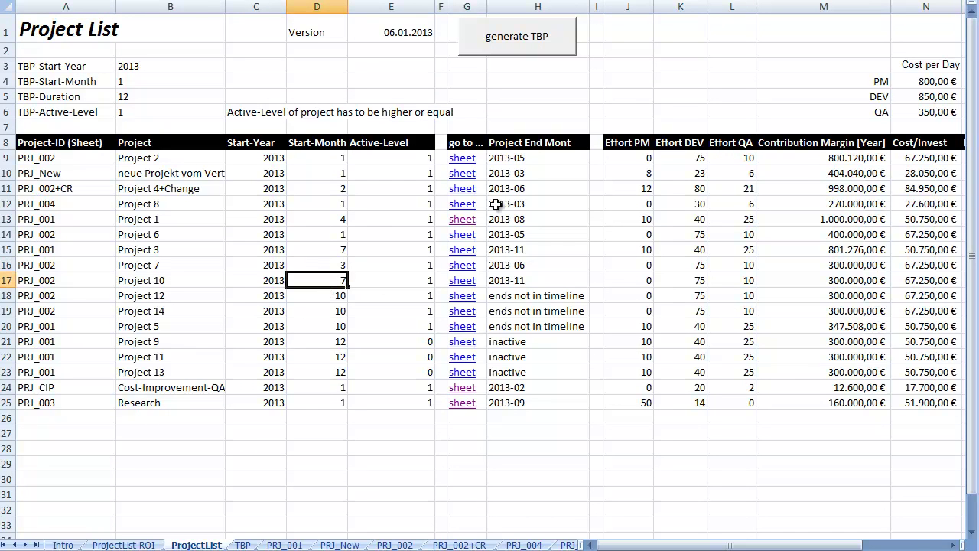
pyautogui.click(515, 42)
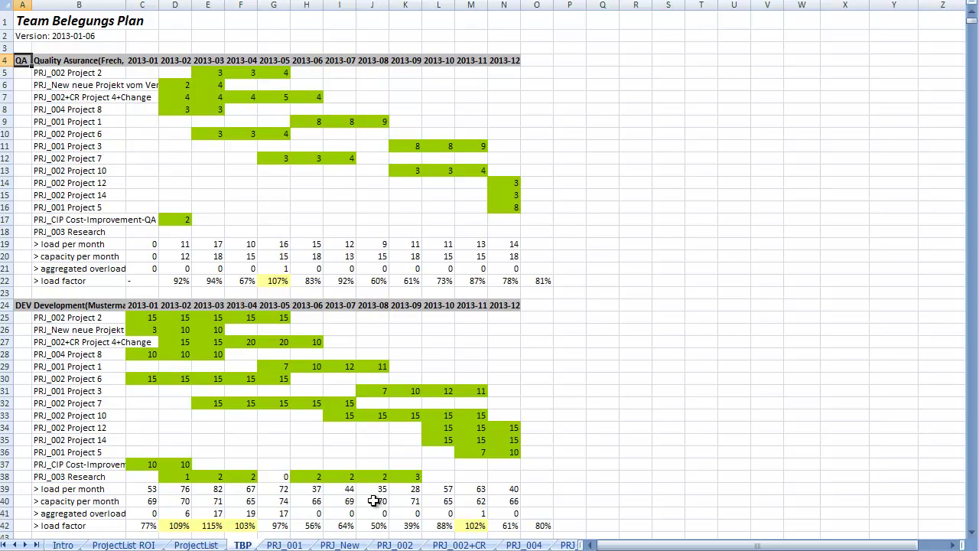
# - Set Project 10's start month to 6 in the project list and regenerate the TBP
pyautogui.click(370, 171)
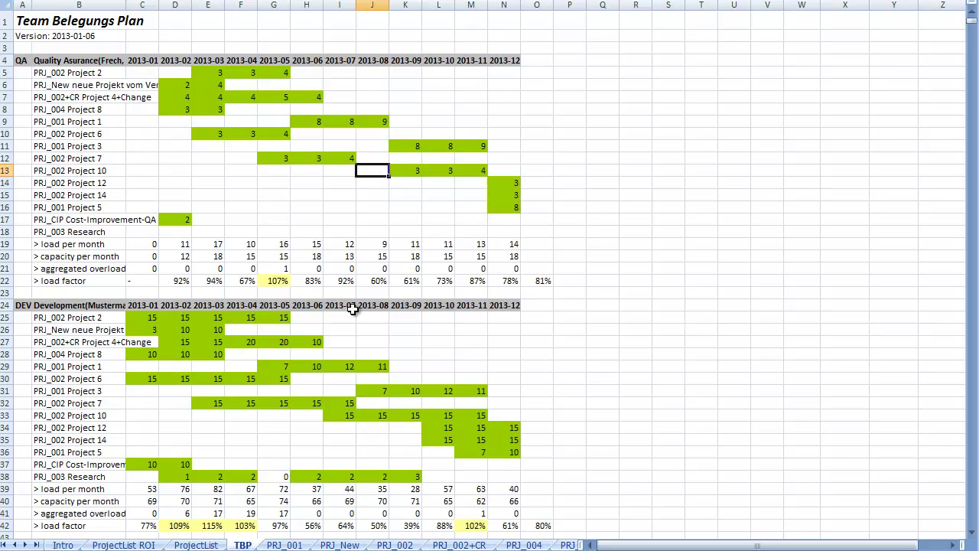
pyautogui.click(196, 544)
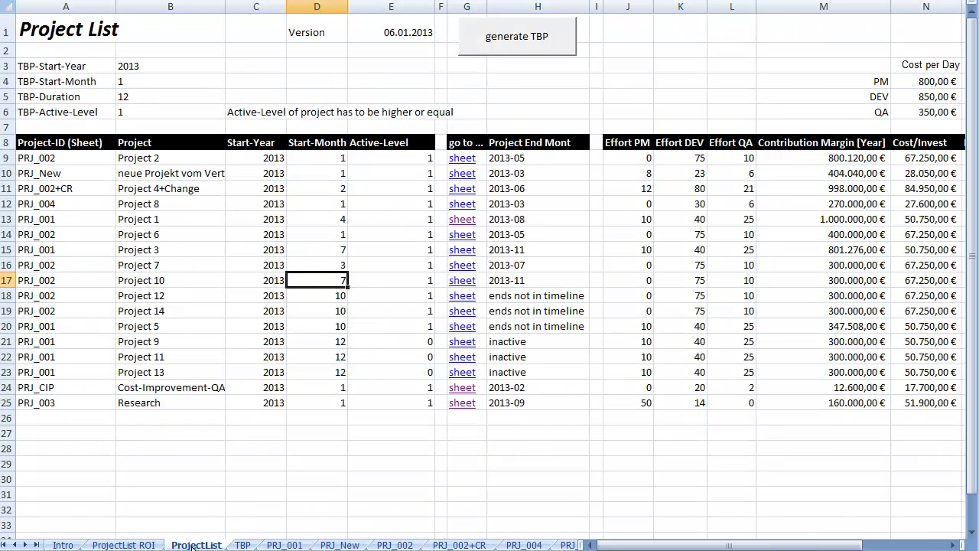
pyautogui.click(508, 44)
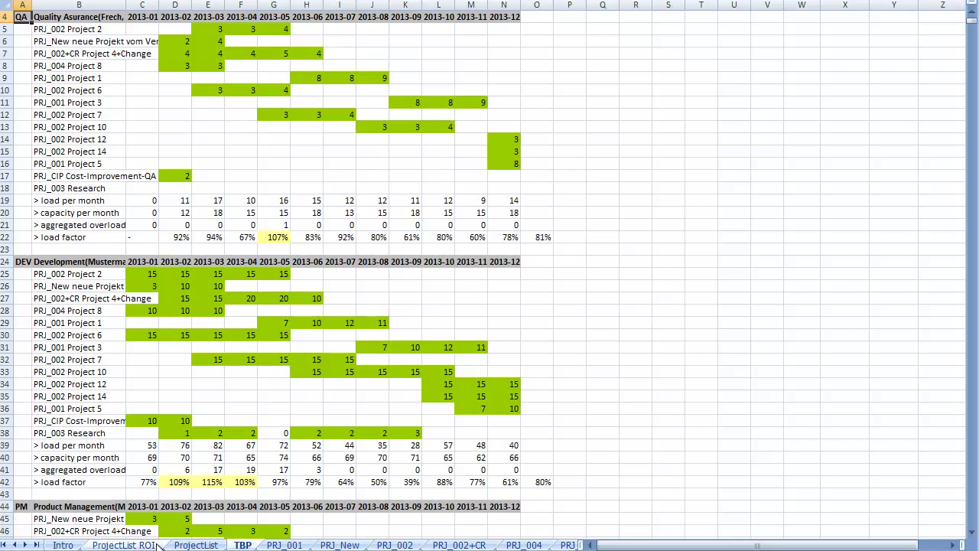
# - Set the start months of Project 12 and Project 14 to 8, regenerate the TBP and review the load factors of all teams
pyautogui.click(196, 545)
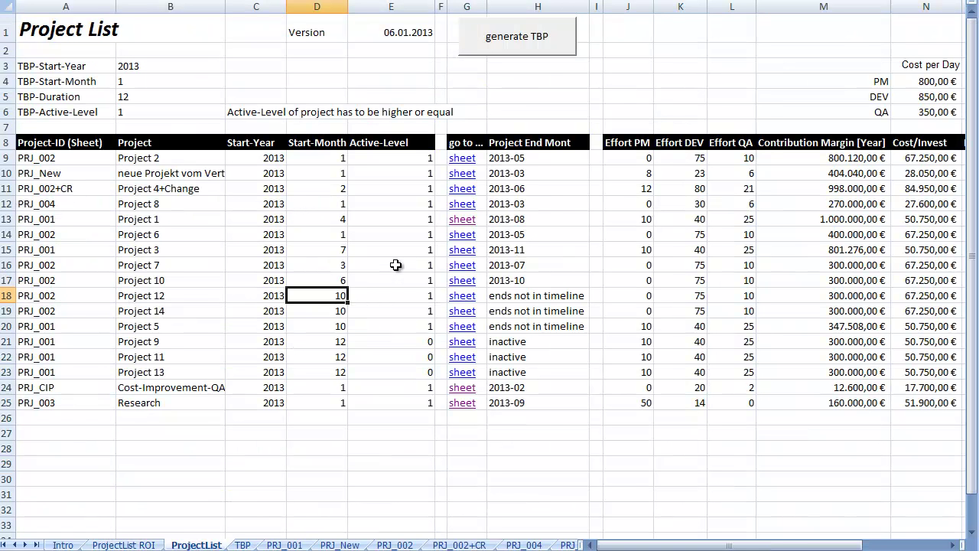
pyautogui.write('8')
pyautogui.press('Return')
pyautogui.write('8')
pyautogui.press('Return')
pyautogui.click(518, 36)
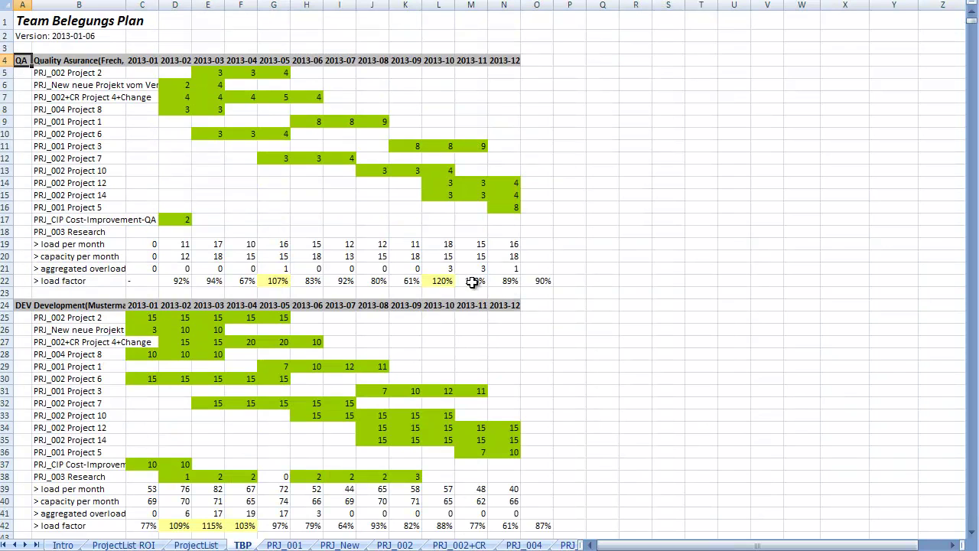
pyautogui.scroll(-2, 448, 420)
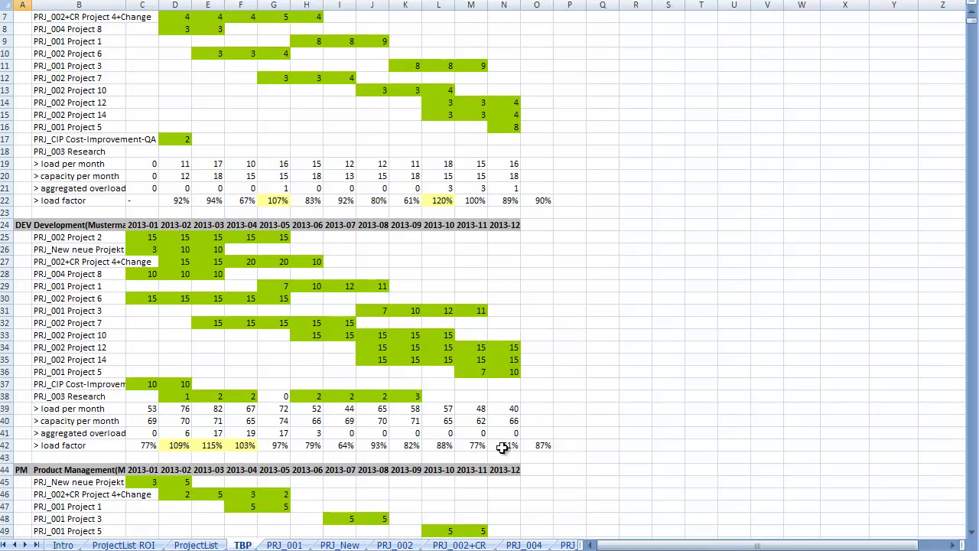
pyautogui.scroll(-5, 568, 338)
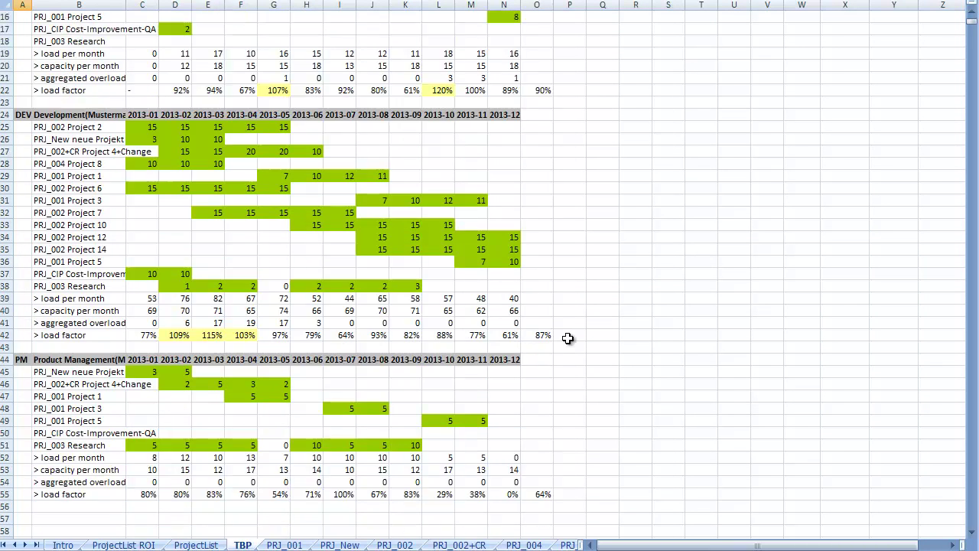
pyautogui.scroll(7, 568, 338)
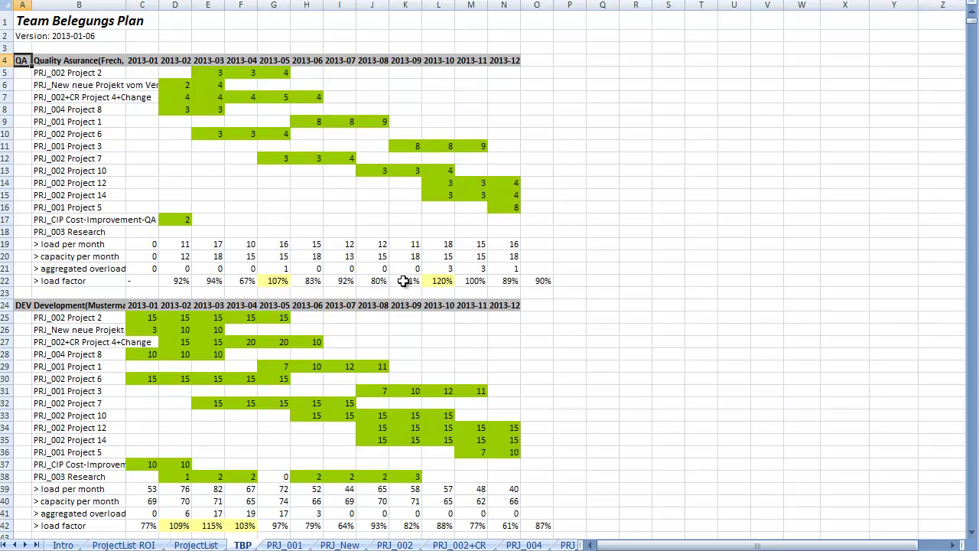
# - Set Project 12's start month to 7 in the project list and regenerate the TBP
pyautogui.click(194, 545)
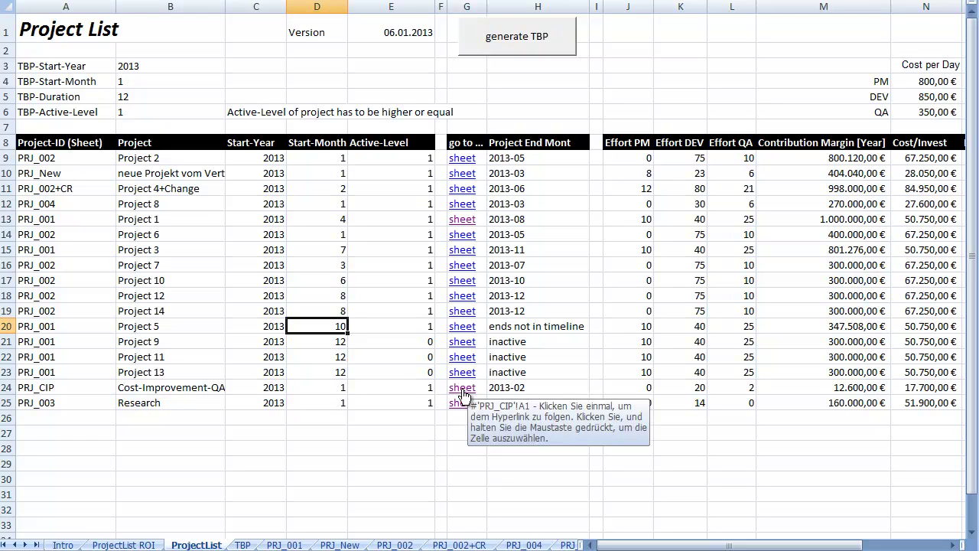
pyautogui.press('Up')
pyautogui.press('Up')
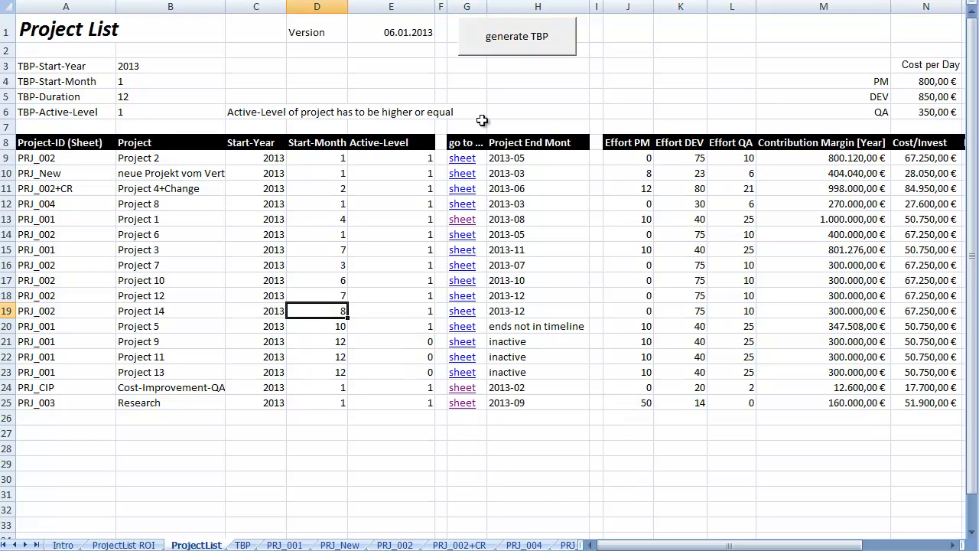
pyautogui.click(514, 48)
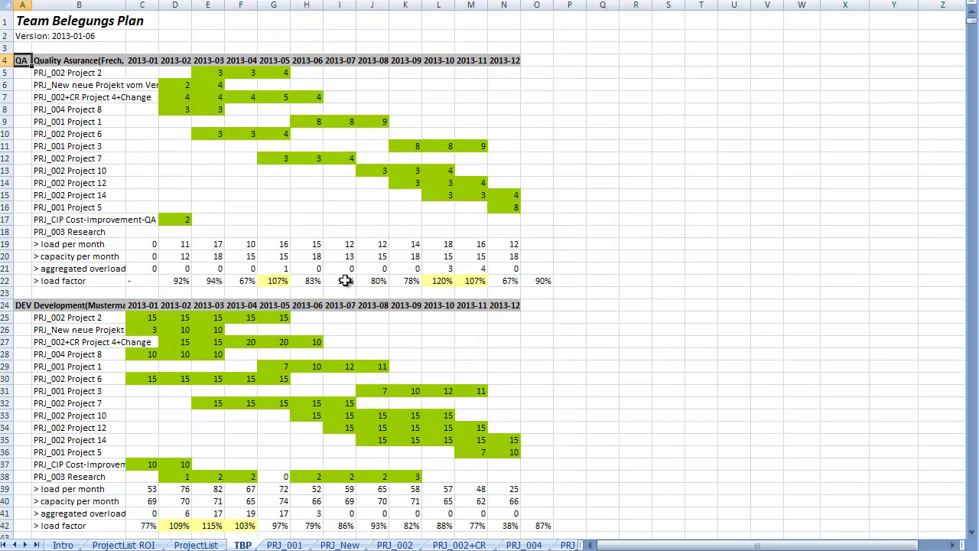
# - Review the load factors of all teams in the TBP, and check the 2013 revenue columns in the project list
pyautogui.scroll(-4, 524, 294)
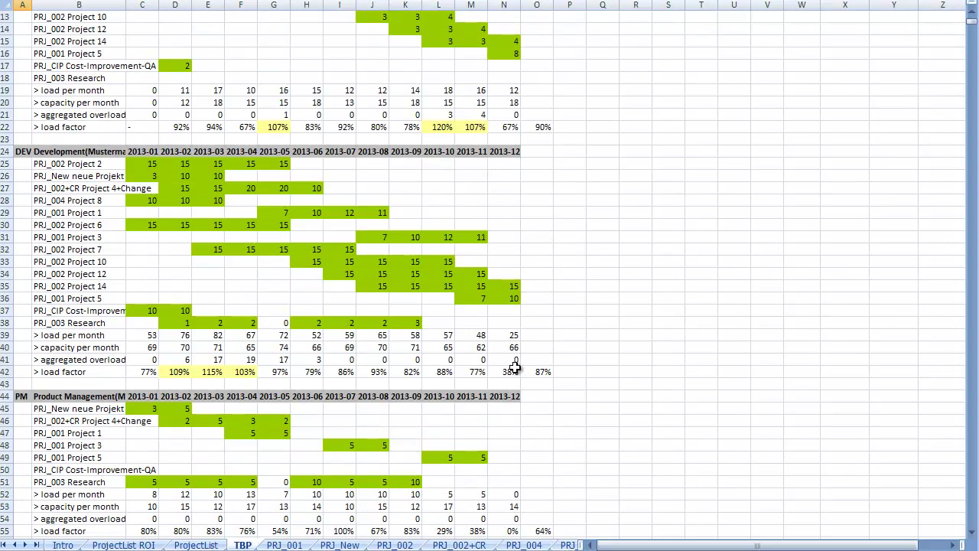
pyautogui.scroll(4, 515, 365)
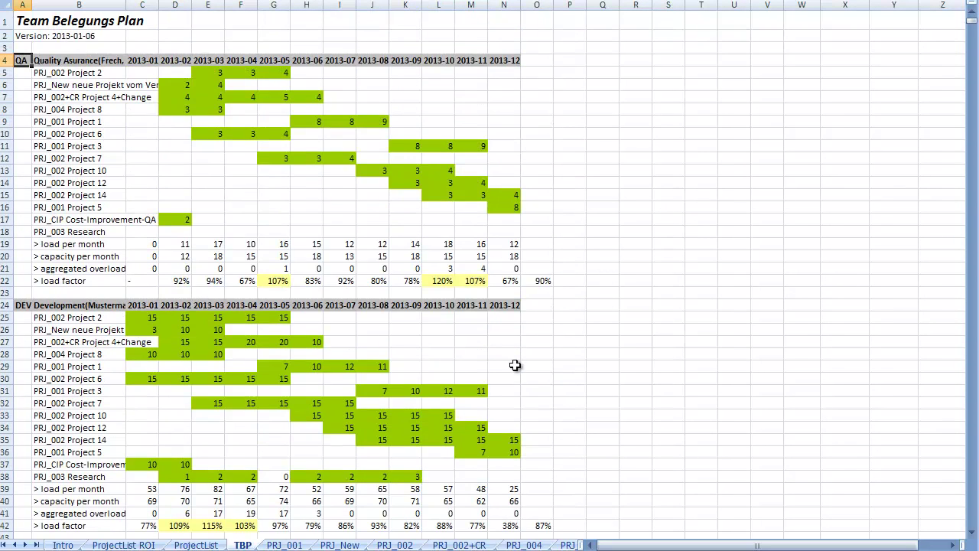
pyautogui.click(196, 545)
pyautogui.press('Right')
pyautogui.press('Right')
pyautogui.press('Right')
pyautogui.press('Right')
pyautogui.press('Right')
pyautogui.press('Right')
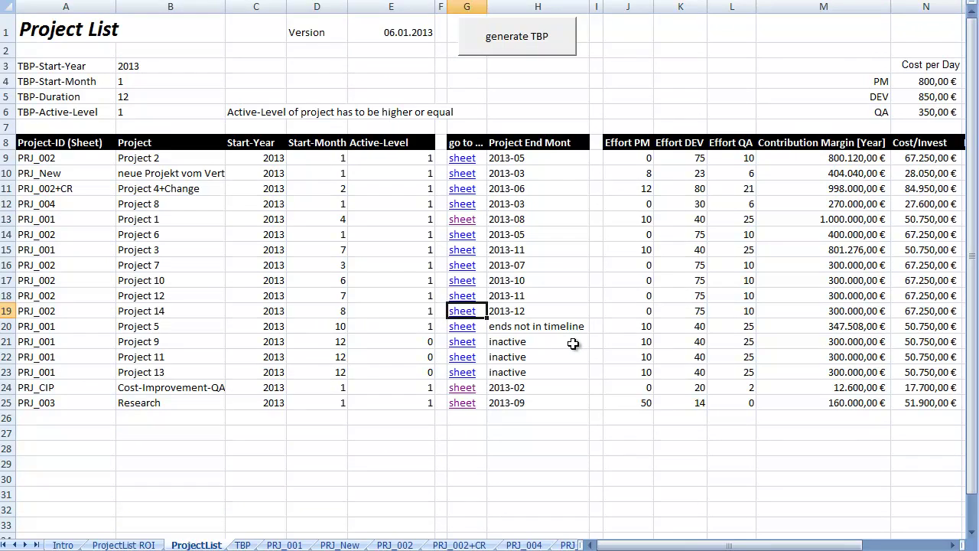
pyautogui.press('Right')
pyautogui.press('Right')
pyautogui.press('Right')
pyautogui.press('Right')
pyautogui.press('Right')
pyautogui.press('Right')
pyautogui.press('Right')
pyautogui.press('Right')
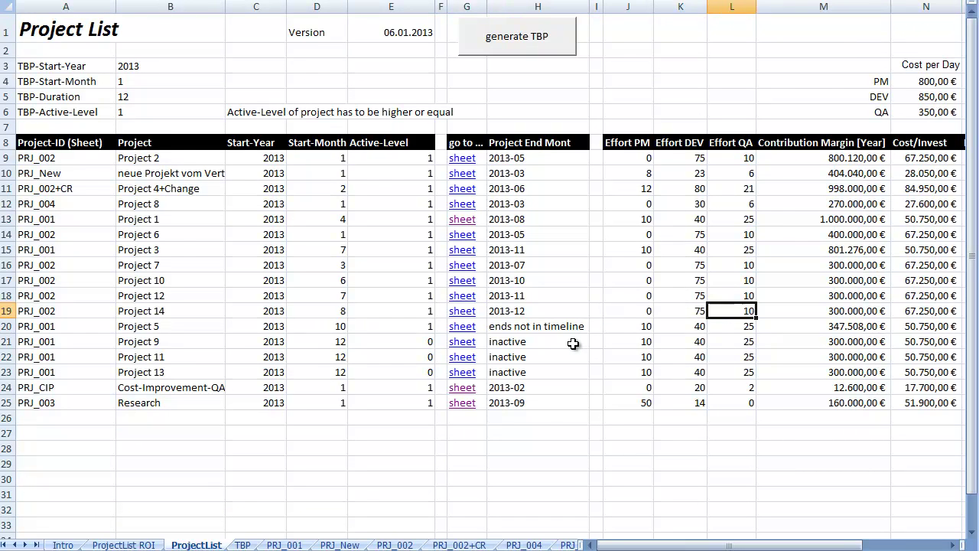
pyautogui.press('Right')
pyautogui.press('Right')
pyautogui.press('Right')
pyautogui.press('Right')
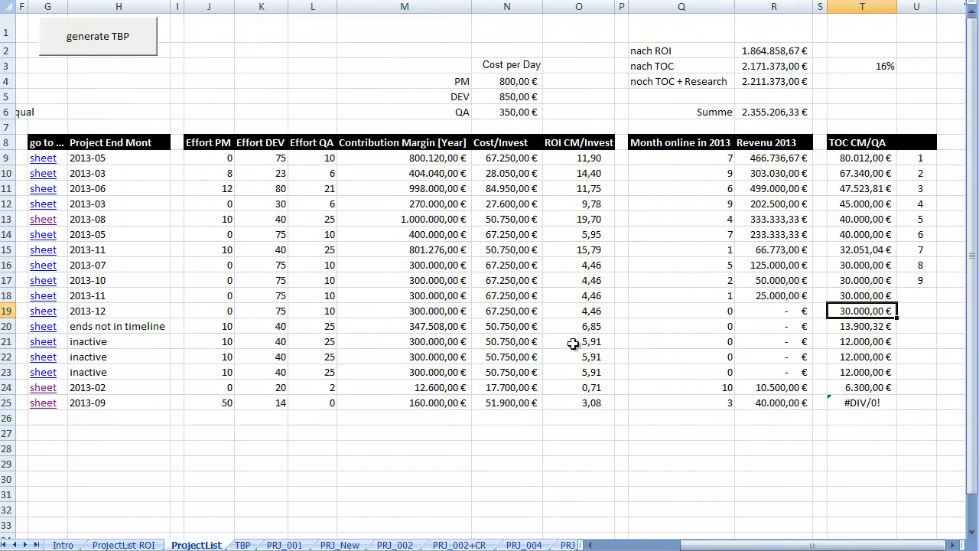
# - Add a comparison row labelled "nach TOC+R+QA" in Q5 with the fixed revenue value 2.355.206,33 in R5
pyautogui.press('Left')
pyautogui.press('Left')
pyautogui.press('Left')
pyautogui.press('Left')
pyautogui.press('Up')
pyautogui.press('Up')
pyautogui.press('Up')
pyautogui.press('Up')
pyautogui.press('Up')
pyautogui.press('Up')
pyautogui.press('Up')
pyautogui.press('Up')
pyautogui.press('Up')
pyautogui.press('Up')
pyautogui.press('Up')
pyautogui.press('Up')
pyautogui.press('Up')
pyautogui.press('Up')
pyautogui.press('Left')
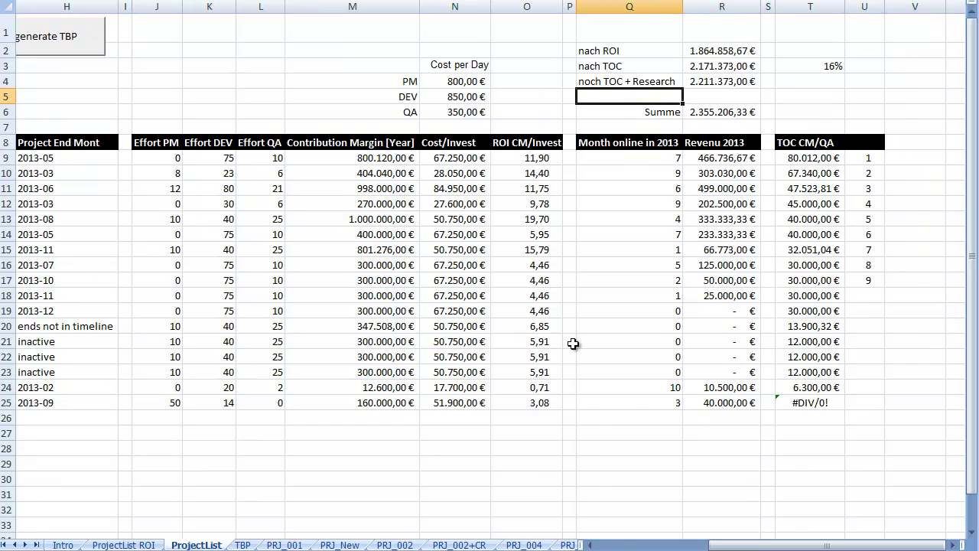
pyautogui.write('nach TOC/')
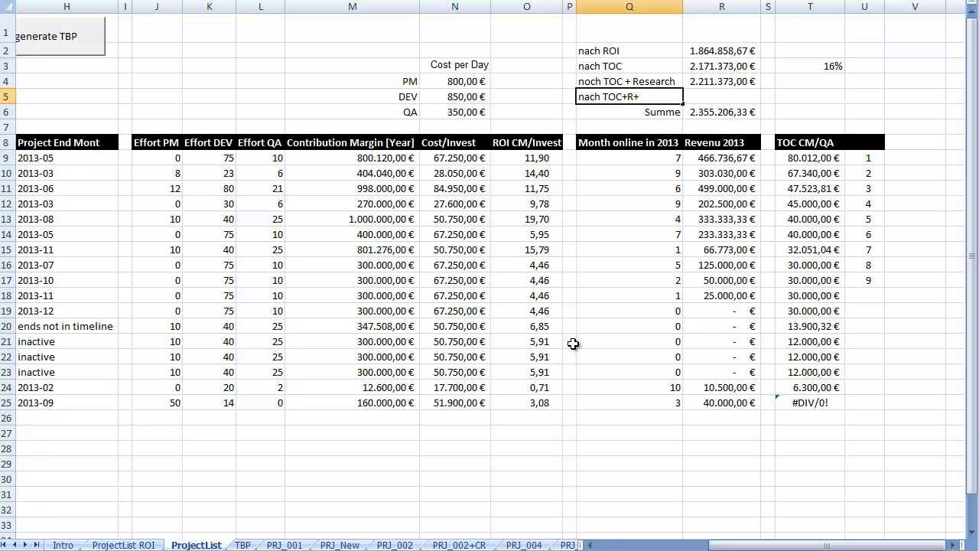
pyautogui.write('R+QA')
pyautogui.press('Tab')
pyautogui.write('2.355.206')
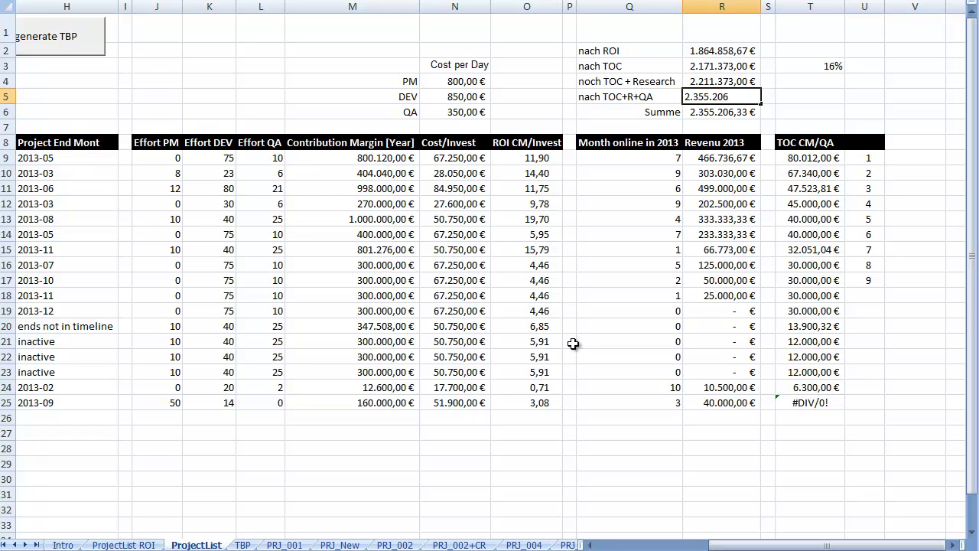
pyautogui.hotkey('ctrl', 'Return')
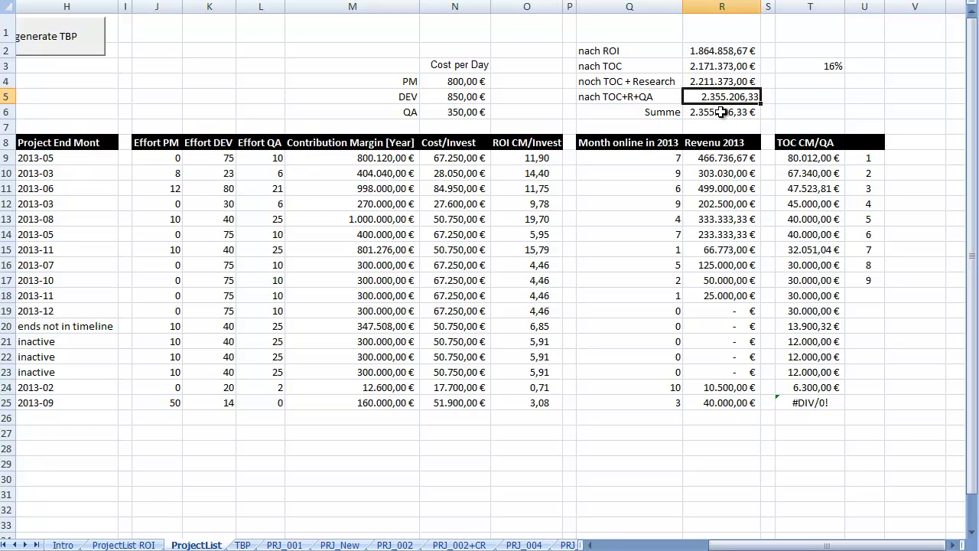
# - Calculate the revenue increase of the TOC+R+QA variant over the ROI variant in T5 with =(R5-R2)/R2
pyautogui.click(811, 98)
pyautogui.write('=(')
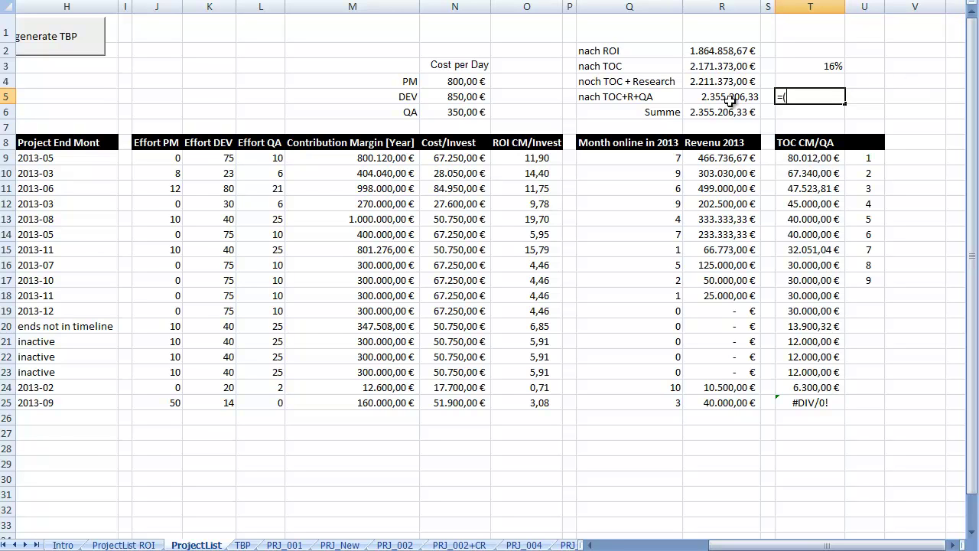
pyautogui.click(727, 96)
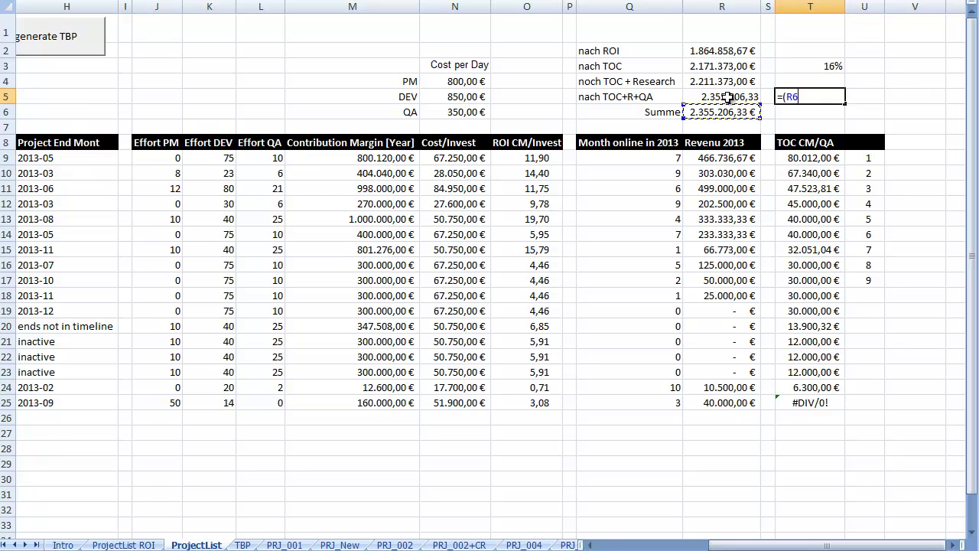
pyautogui.write('-')
pyautogui.click(722, 50)
pyautogui.write(')/')
pyautogui.click(722, 50)
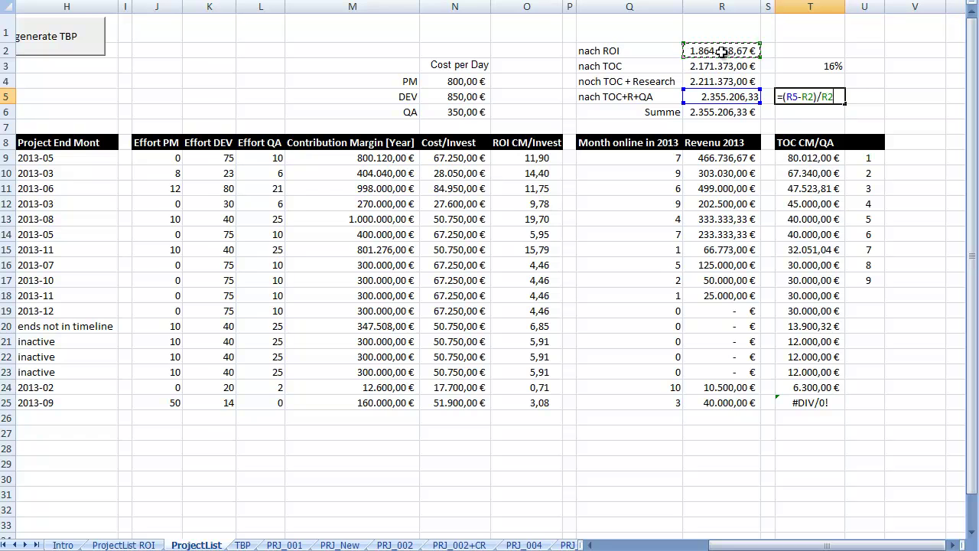
pyautogui.press('Return')
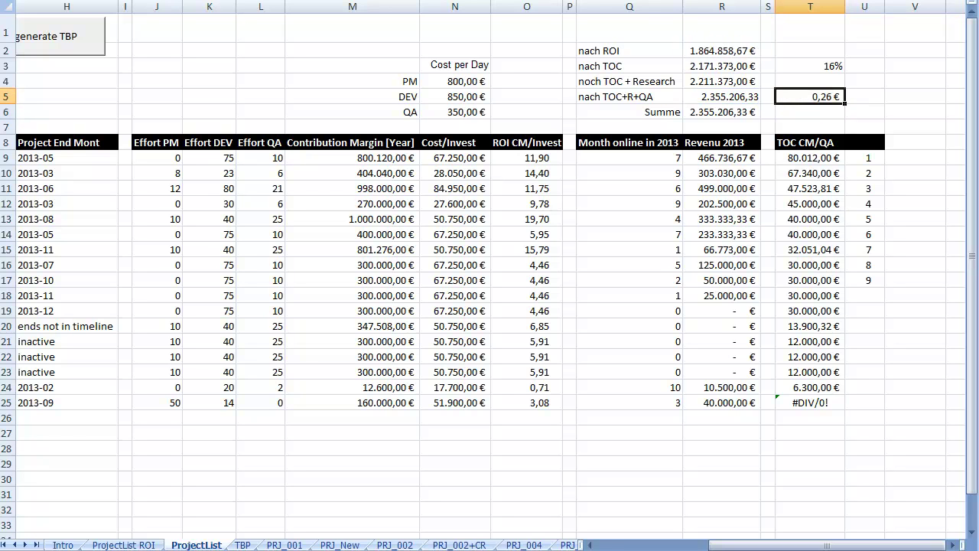
# - Format the calculated increase in T5 as a percentage without decimals
pyautogui.click(190, 1)
pyautogui.click(399, 19)
pyautogui.click(868, 219)
pyautogui.click(831, 98)
# - Compare the percentage increases and the 2013 revenues of the ROI, TOC, TOC + Research and TOC+R+QA variants
pyautogui.press('Up')
pyautogui.press('Up')
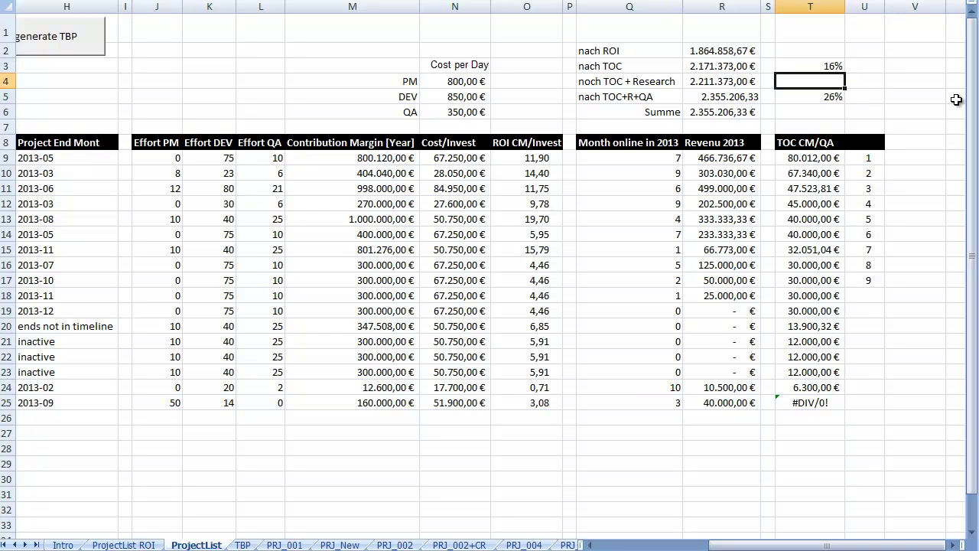
pyautogui.press('Down')
pyautogui.press('Down')
pyautogui.press('Up')
pyautogui.press('Up')
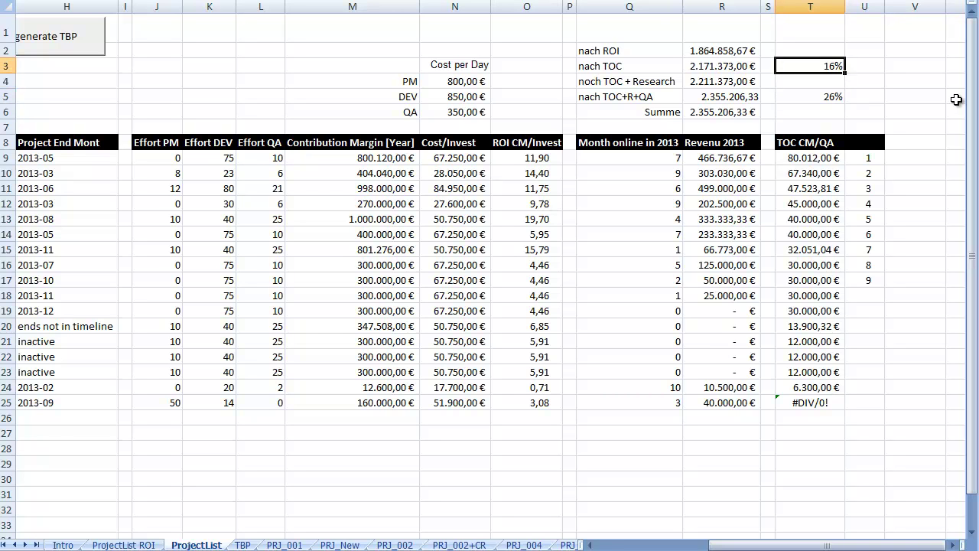
pyautogui.press('Left')
pyautogui.press('Left')
pyautogui.press('Left')
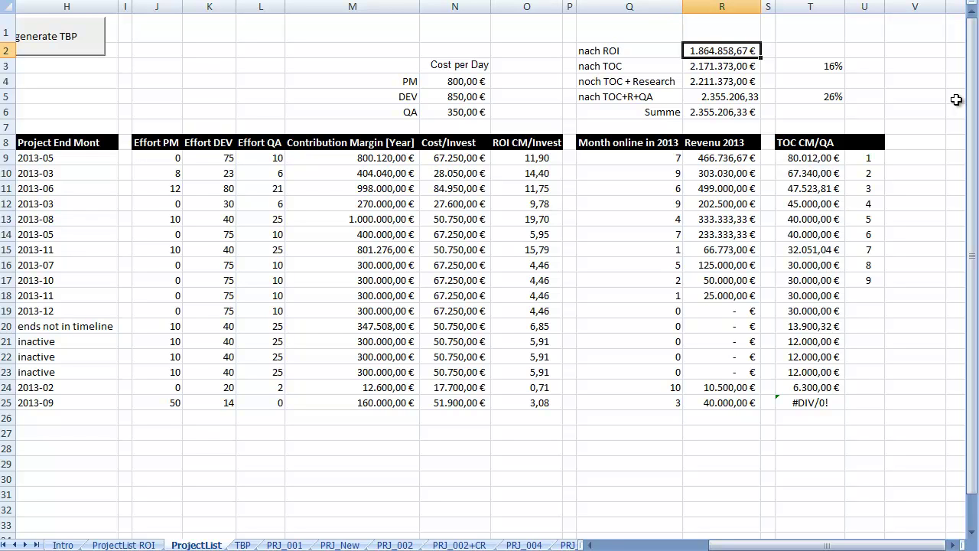
pyautogui.press('Down')
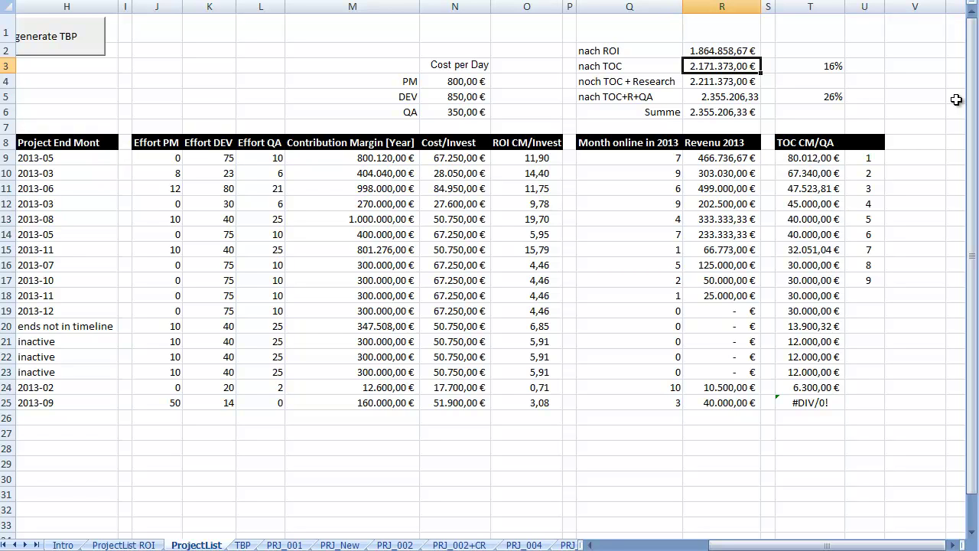
pyautogui.press('Down')
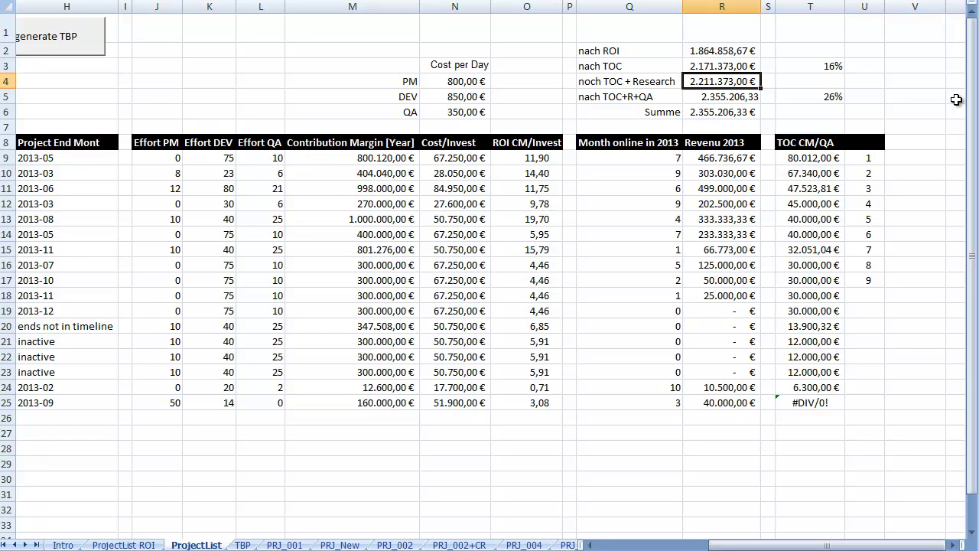
pyautogui.press('Down')
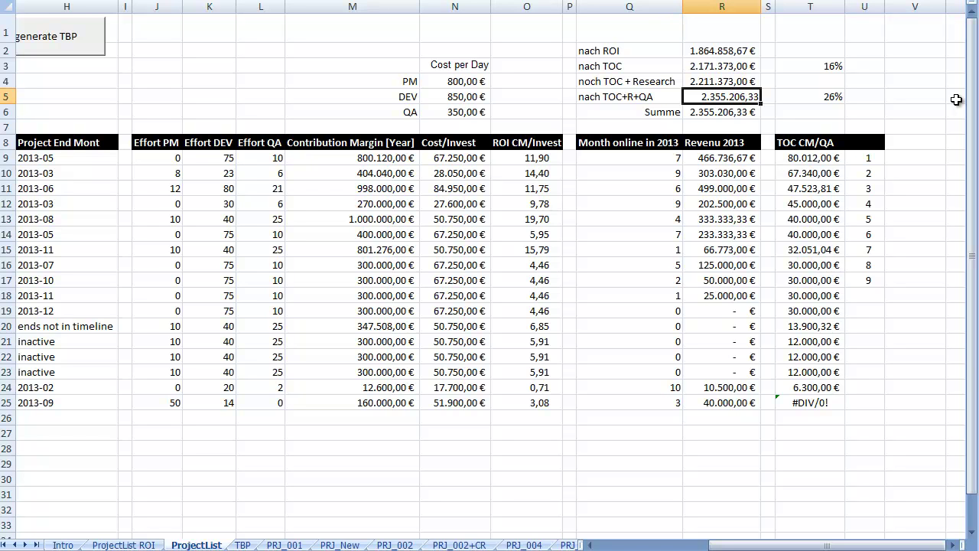
pyautogui.press('Down')
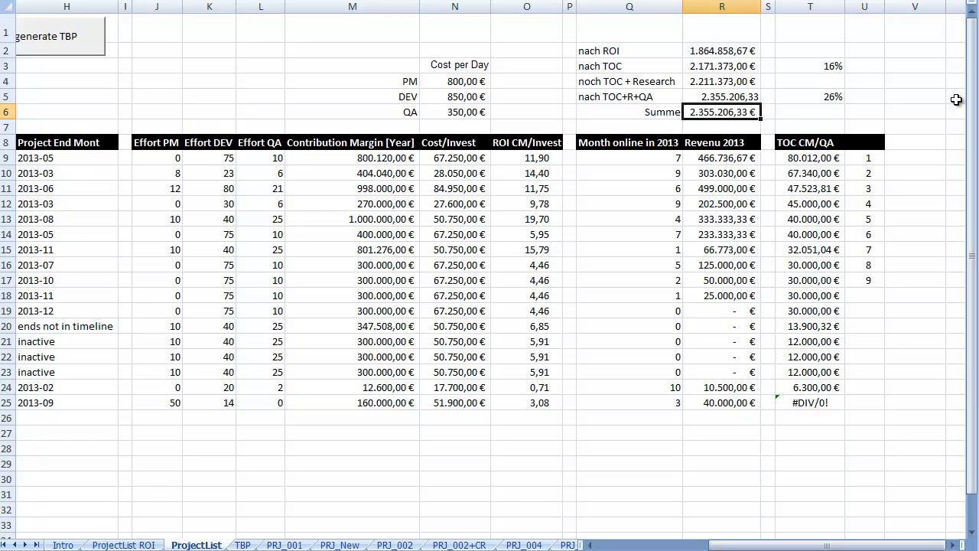